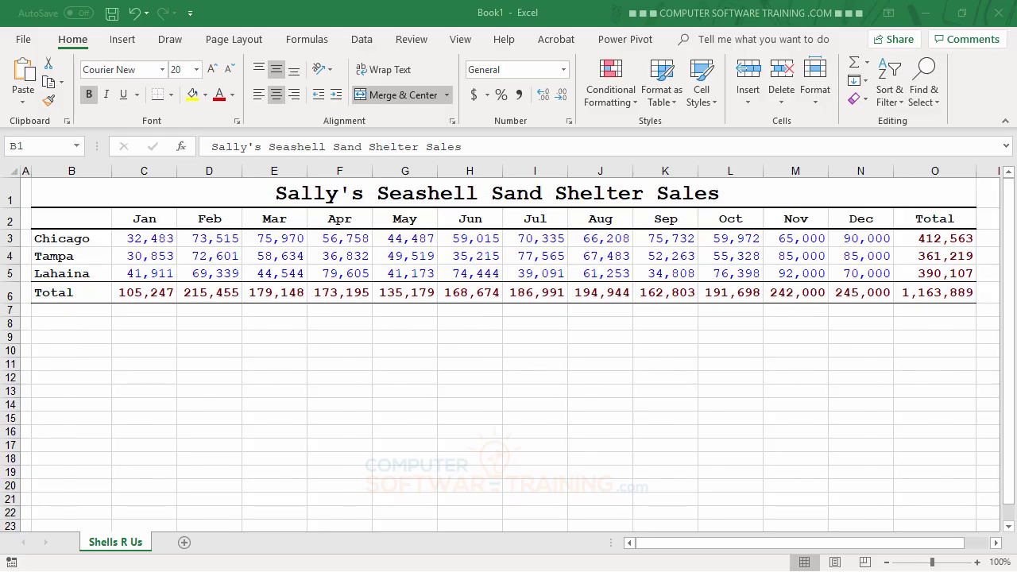
click(63, 219)
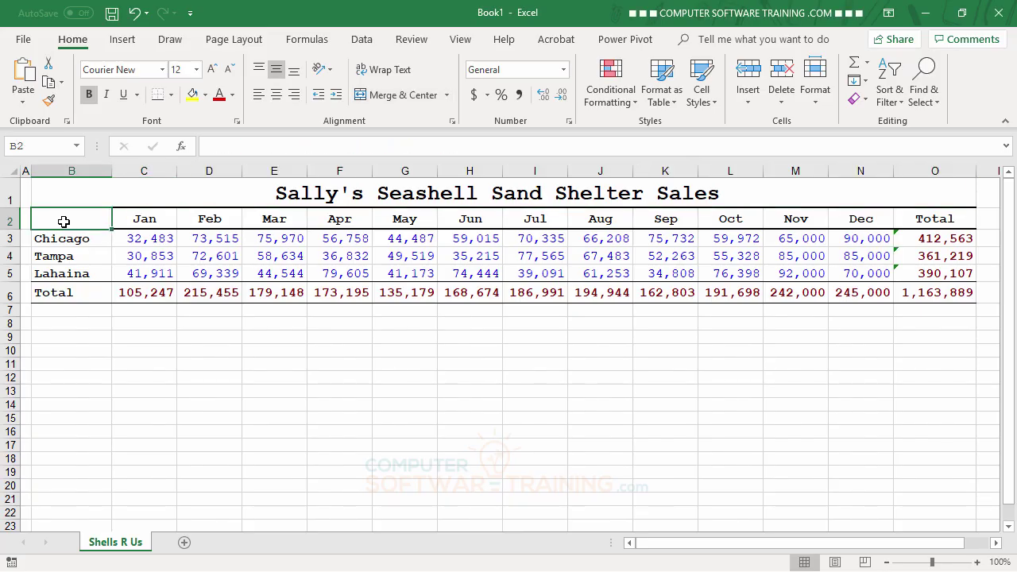
drag(64, 221, 928, 273)
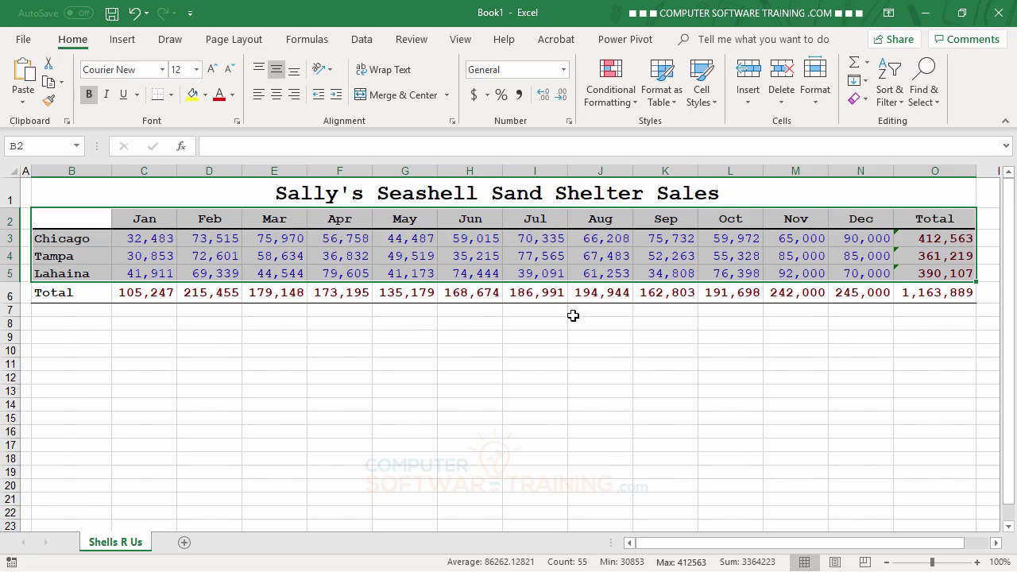
click(469, 254)
- Insert a Stacked Line with Markers chart from the monthly sales range B2:N6, including the Total row but not the Total column
drag(71, 225, 858, 288)
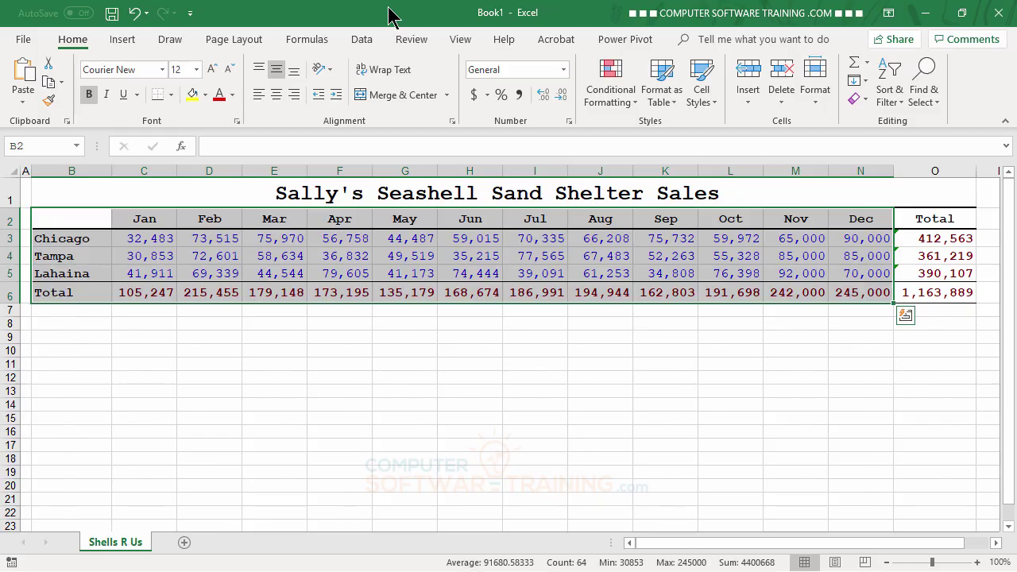
click(129, 43)
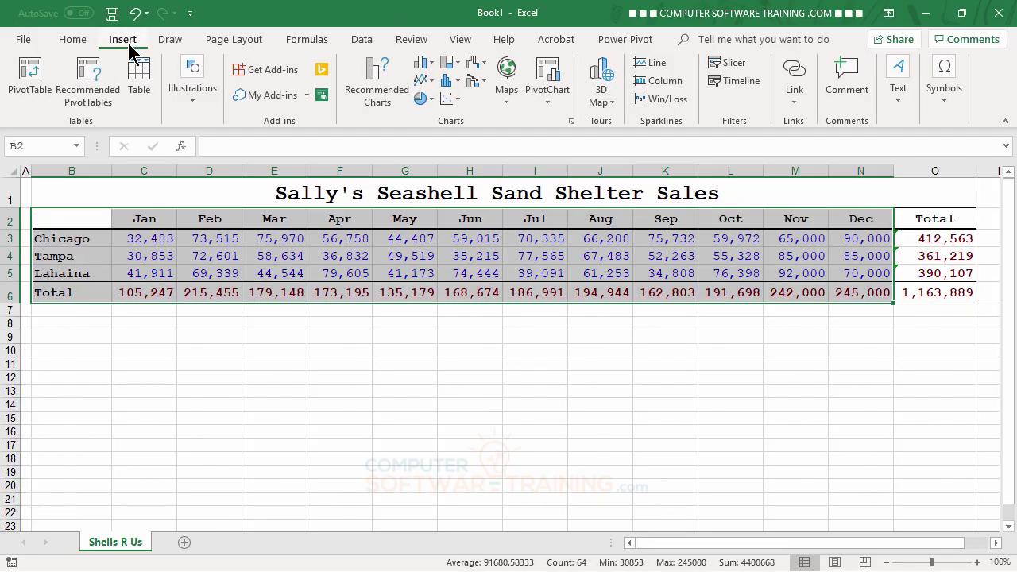
click(424, 82)
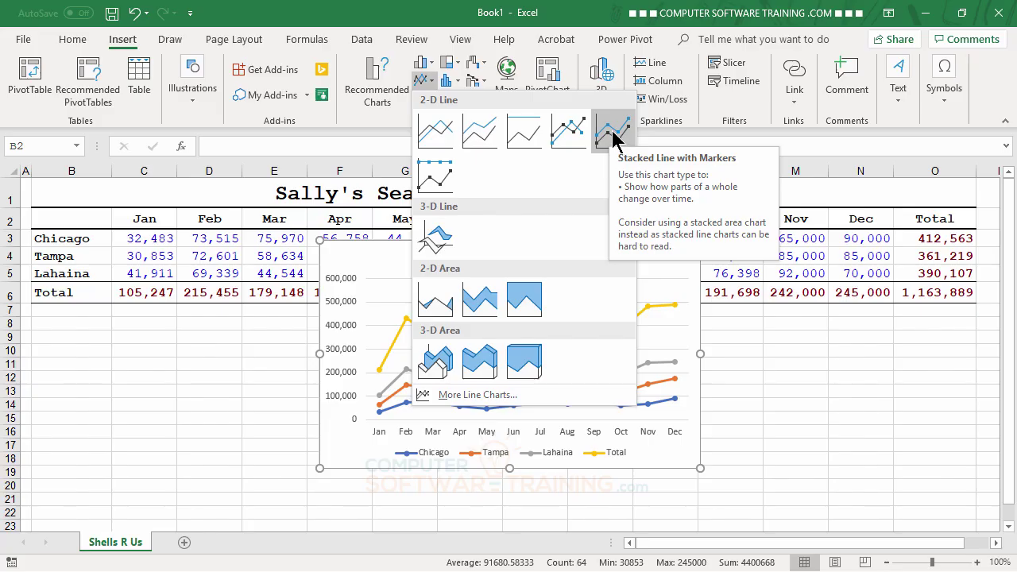
click(613, 137)
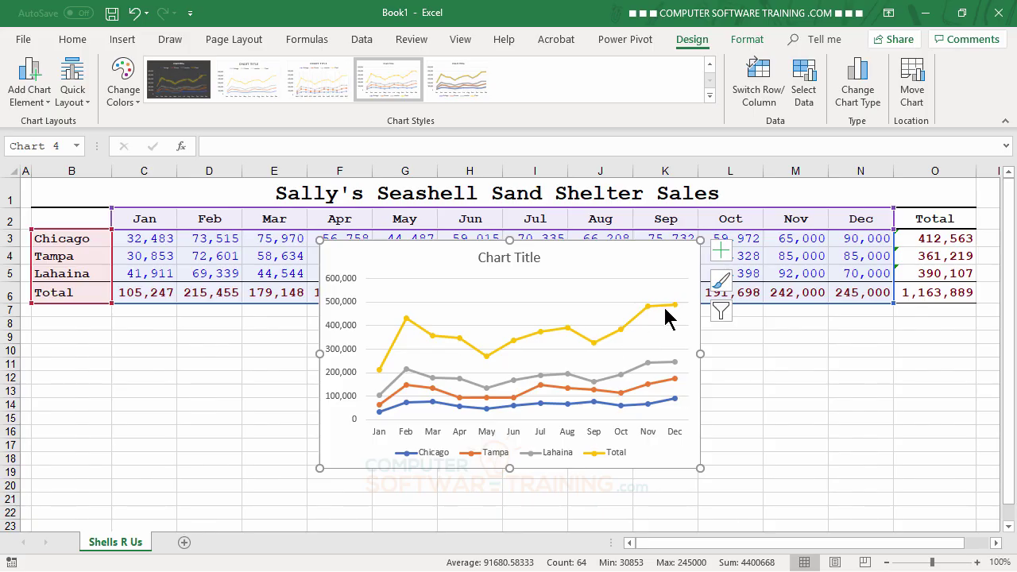
mouse_move(673, 311)
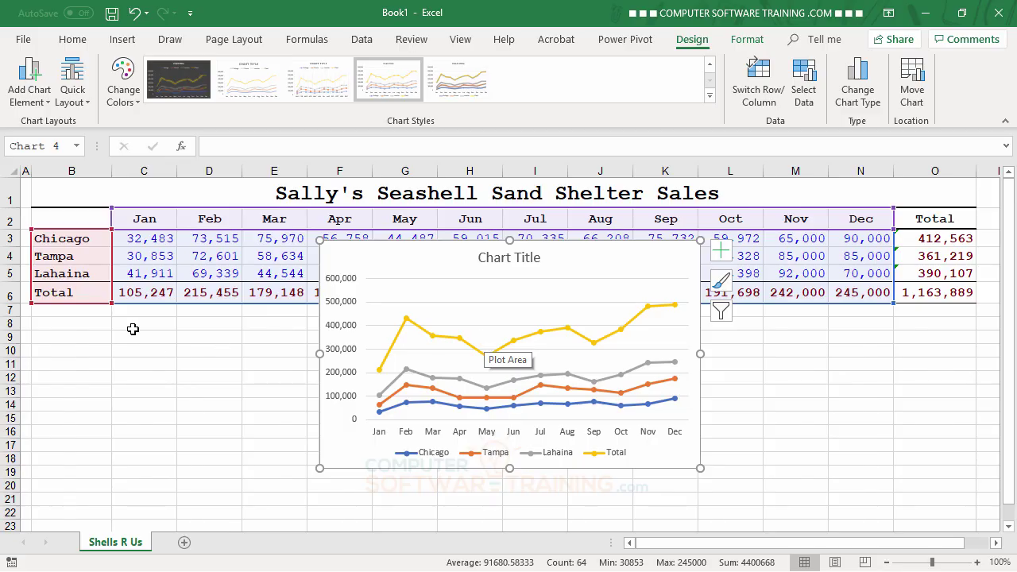
- Link the chart title to the worksheet heading in merged cell B1 with the formula ='Shells R Us'!$B$1:$O$1
click(501, 261)
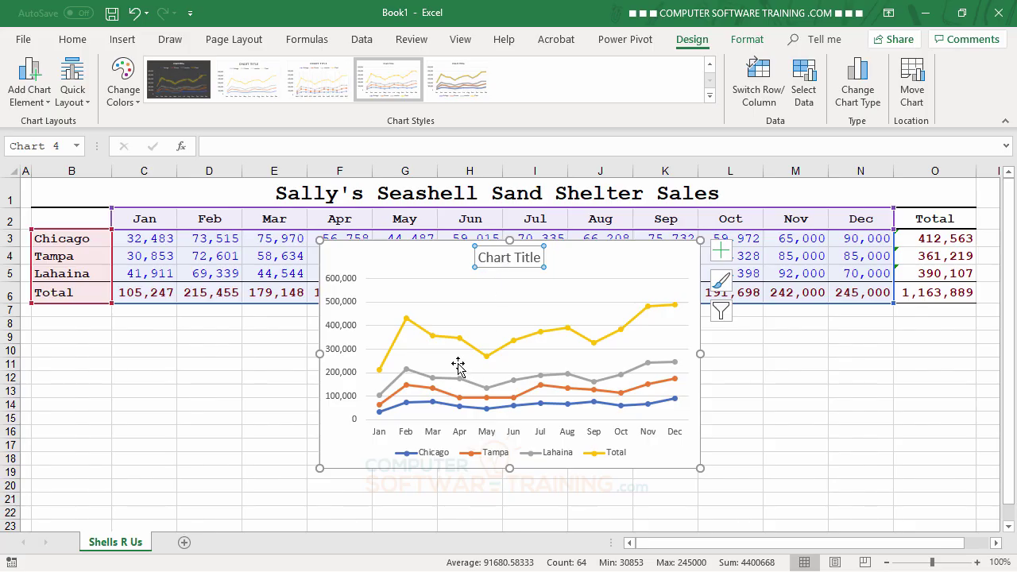
click(265, 146)
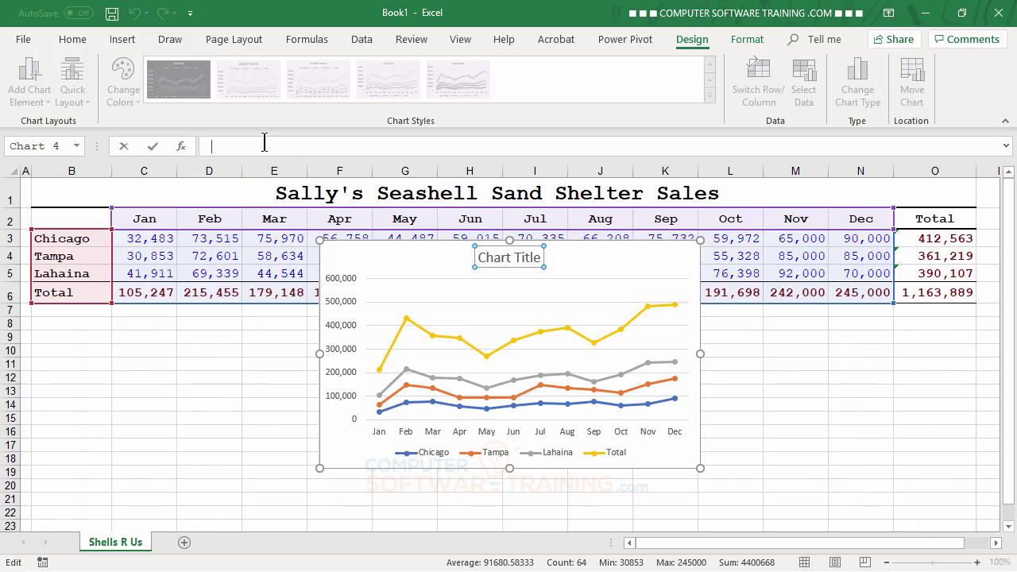
text(=)
click(327, 195)
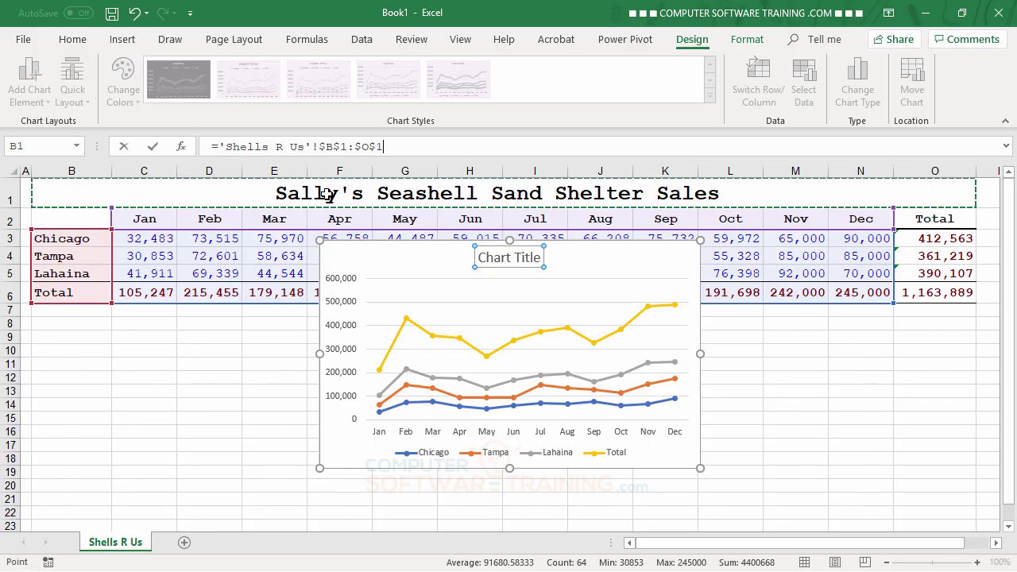
key(Return)
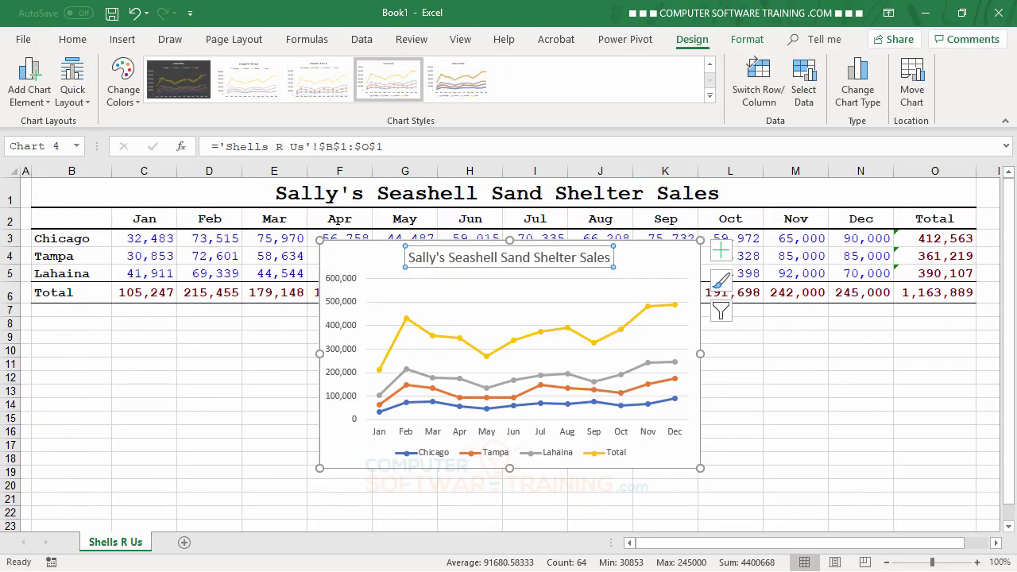
- Make the chart title bold and set its font size to 16
click(77, 45)
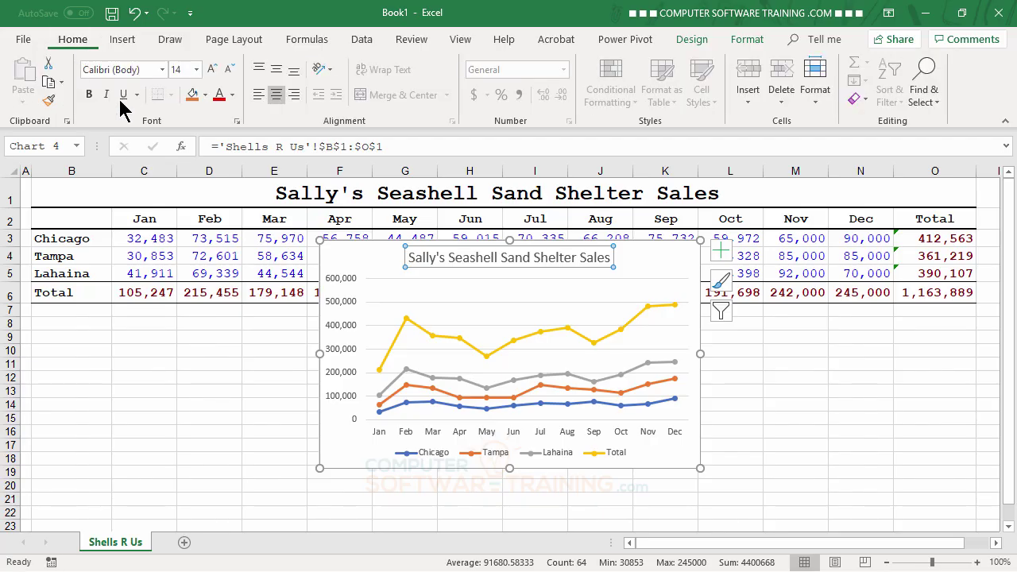
click(89, 94)
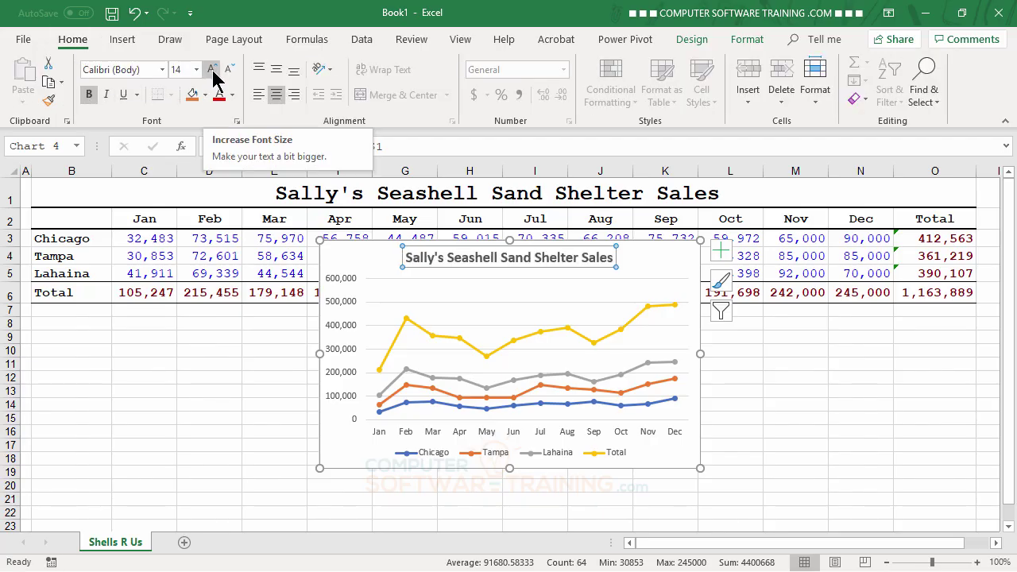
click(212, 75)
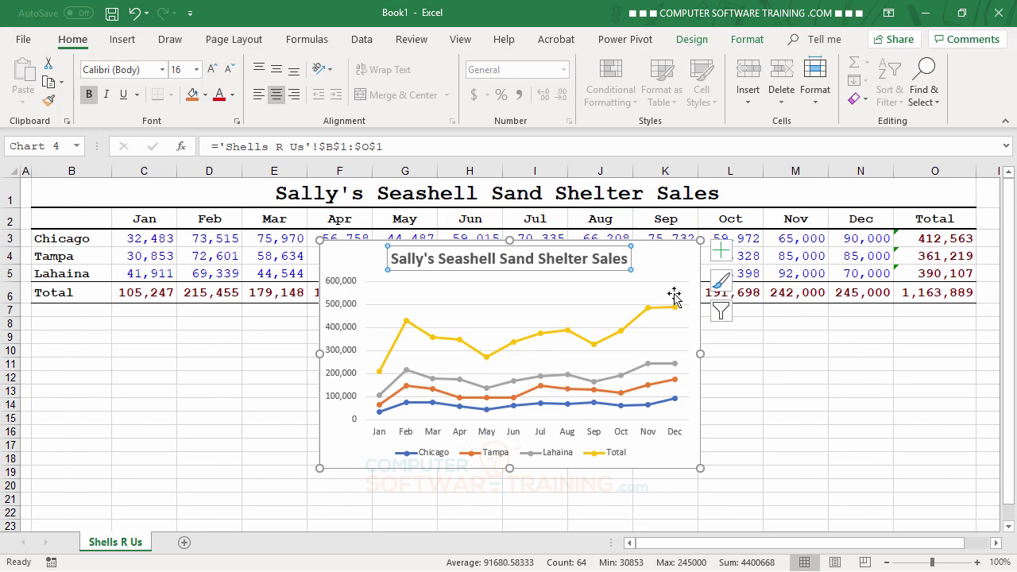
- Move the chart directly below the sales table, starting at column B, and widen it to about 6 inches
drag(685, 263, 400, 324)
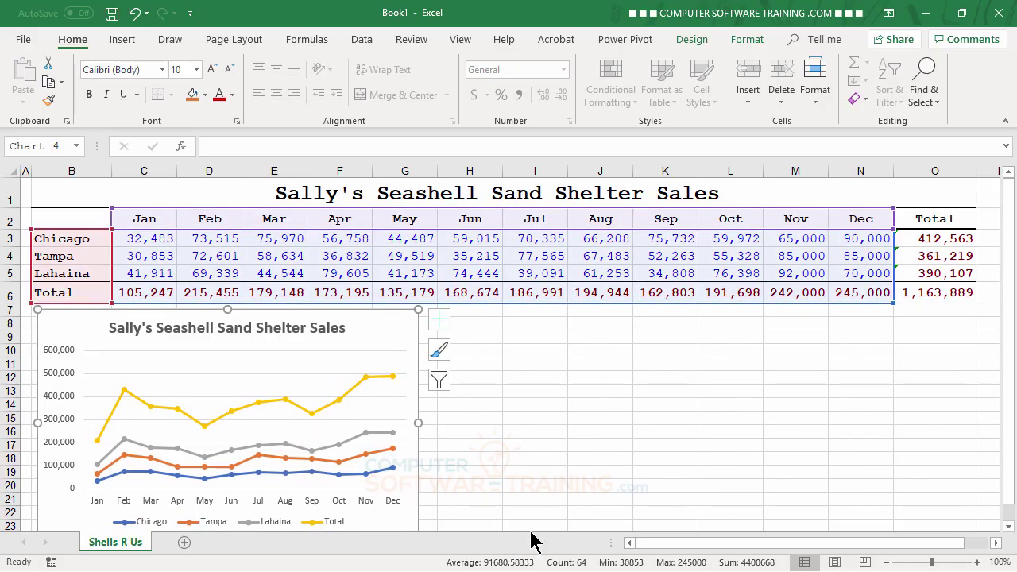
drag(418, 423, 493, 424)
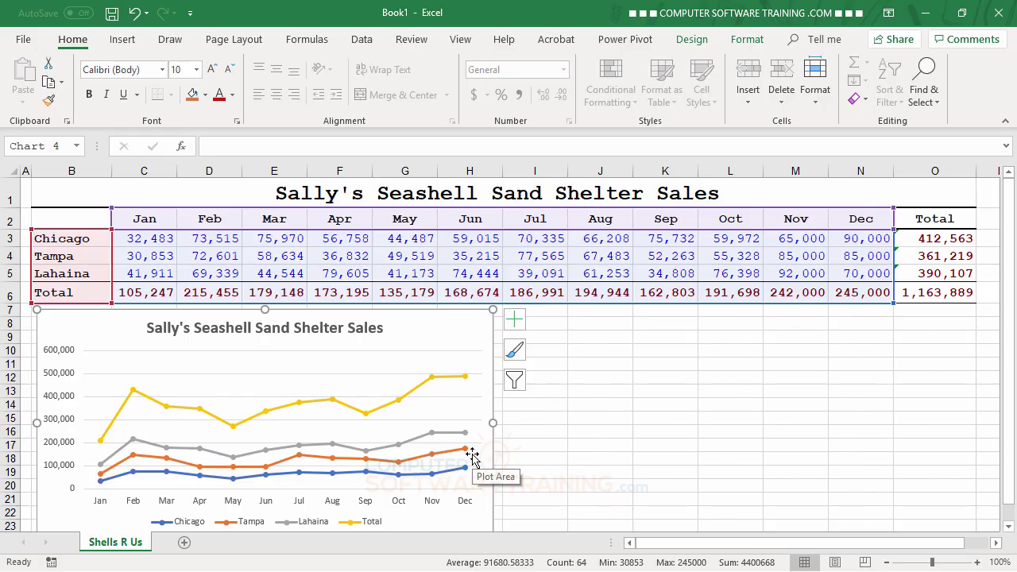
- Place the chart legend at the top, under the chart title
click(514, 321)
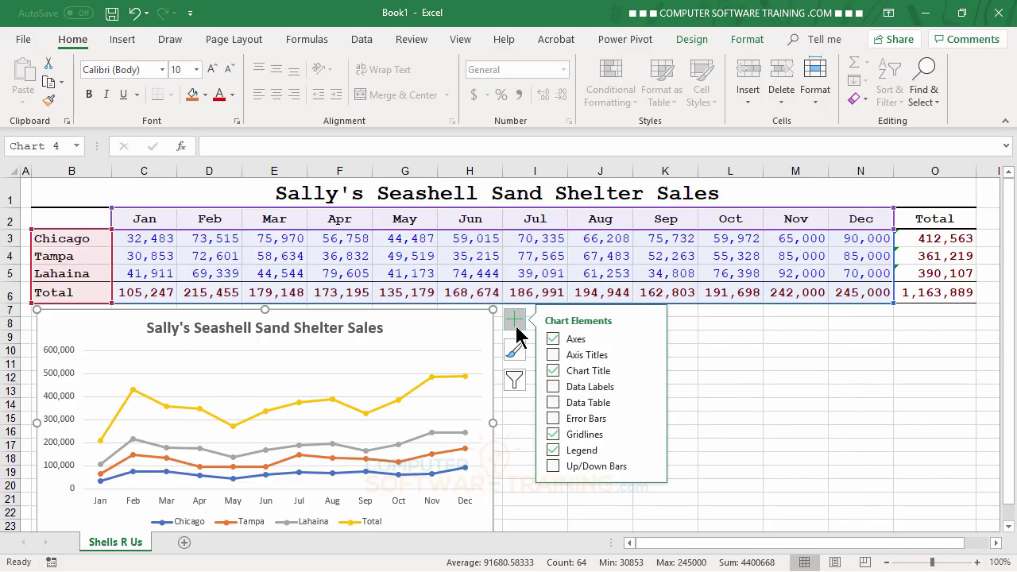
click(650, 451)
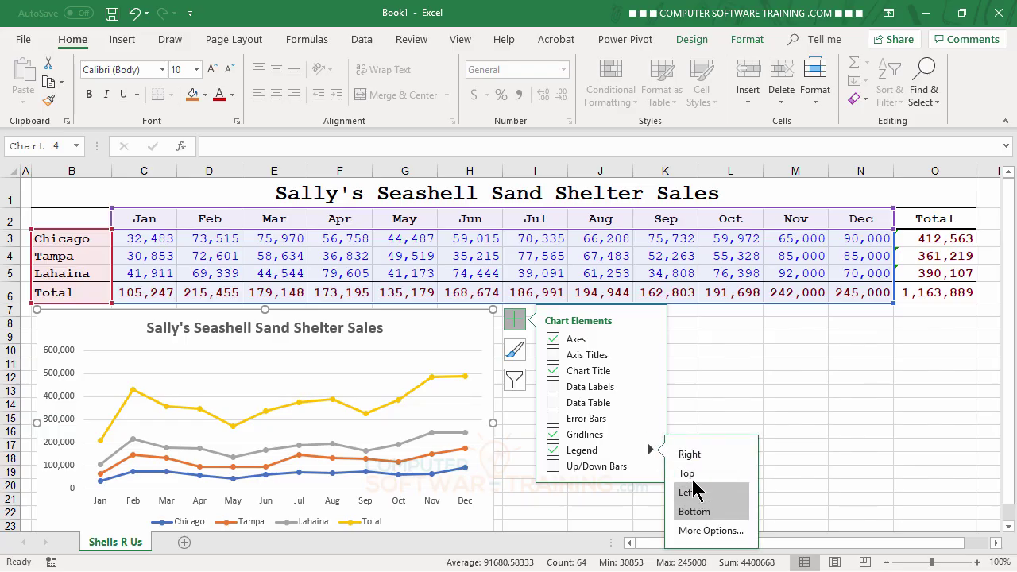
- Increase the chart title's font size to 18 and the legend's font size to 10
click(316, 332)
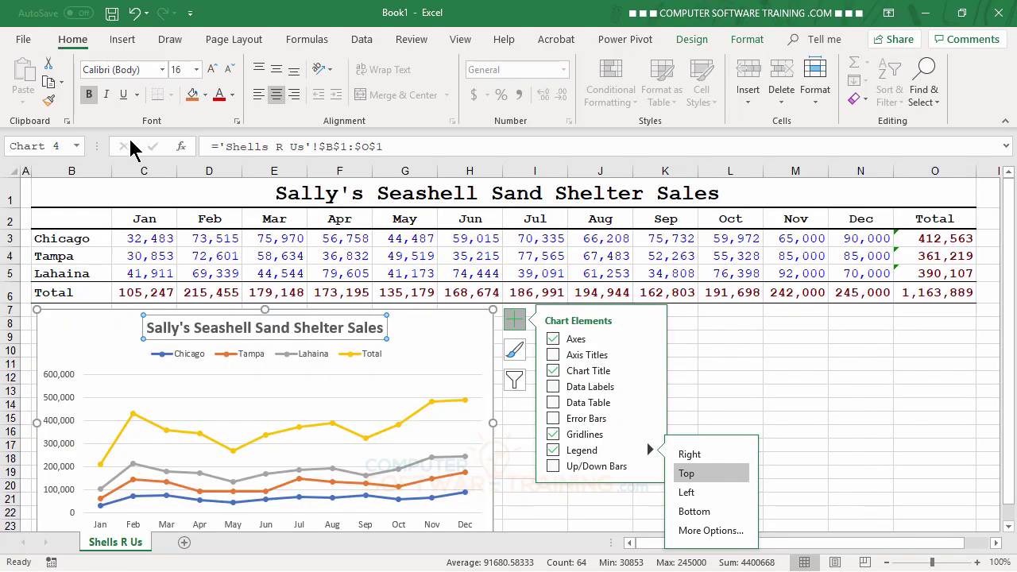
click(213, 70)
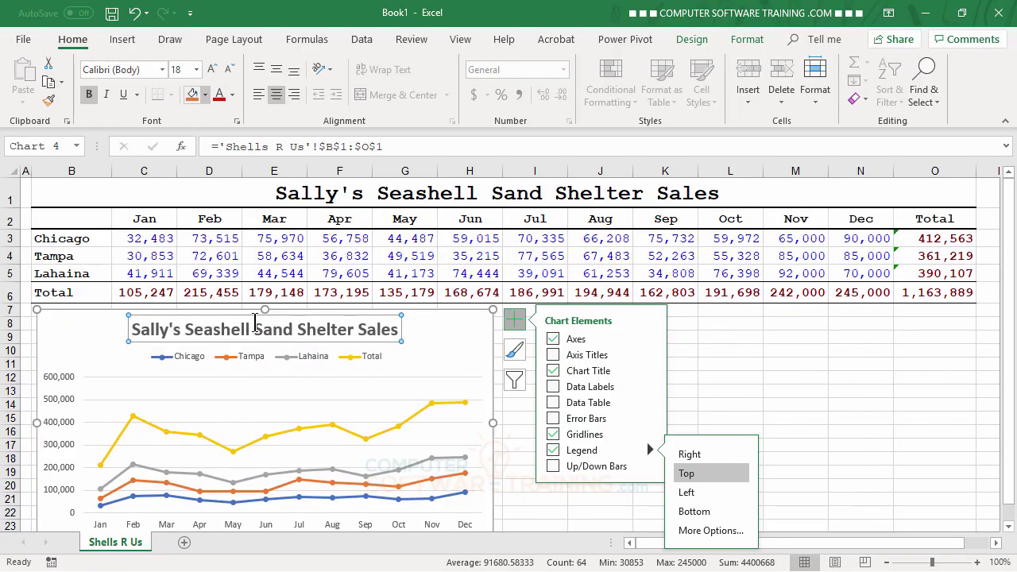
click(251, 360)
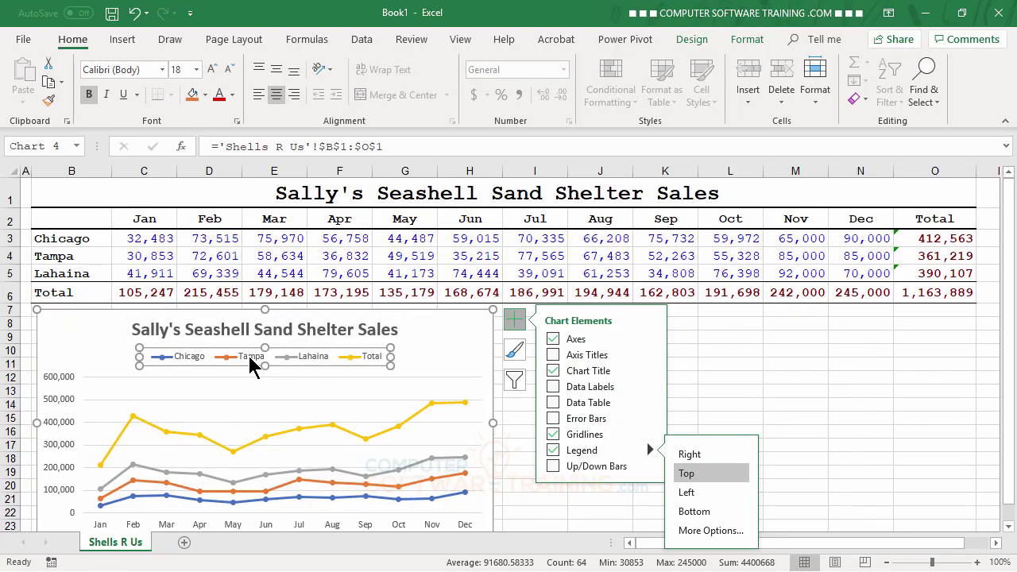
click(211, 69)
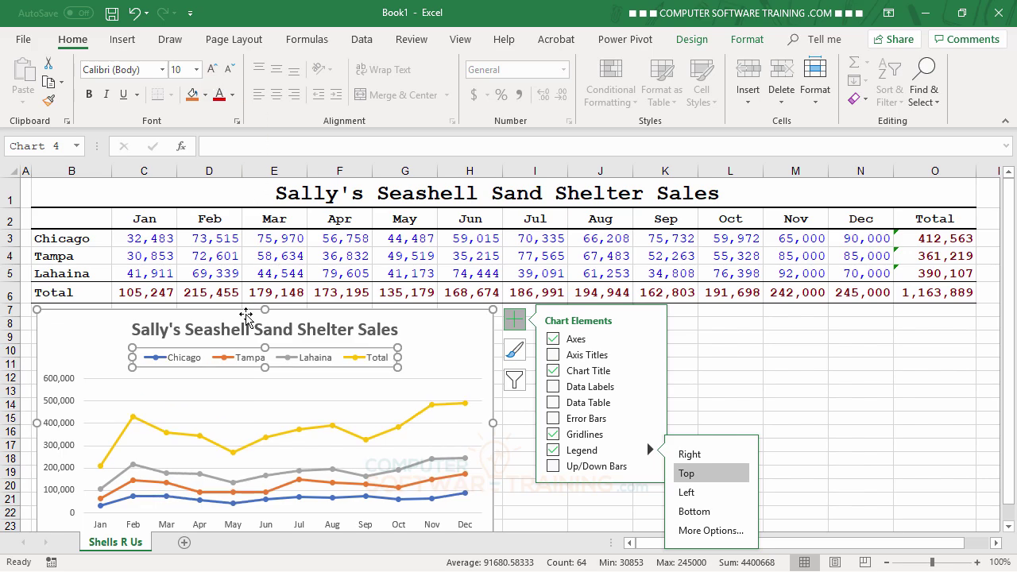
- Apply the first outer shadow text effect to the chart title, then deselect the title
click(222, 331)
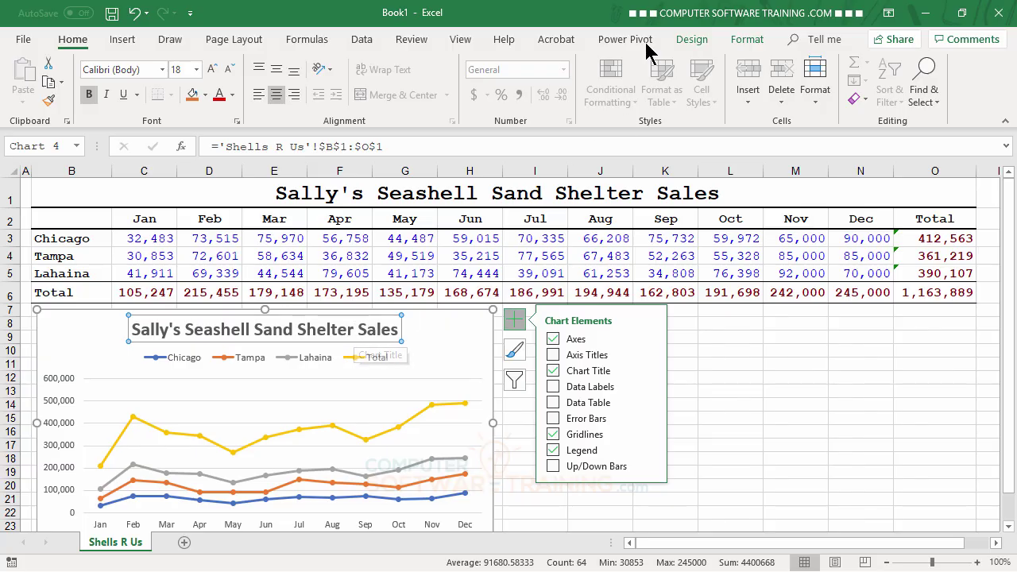
click(747, 39)
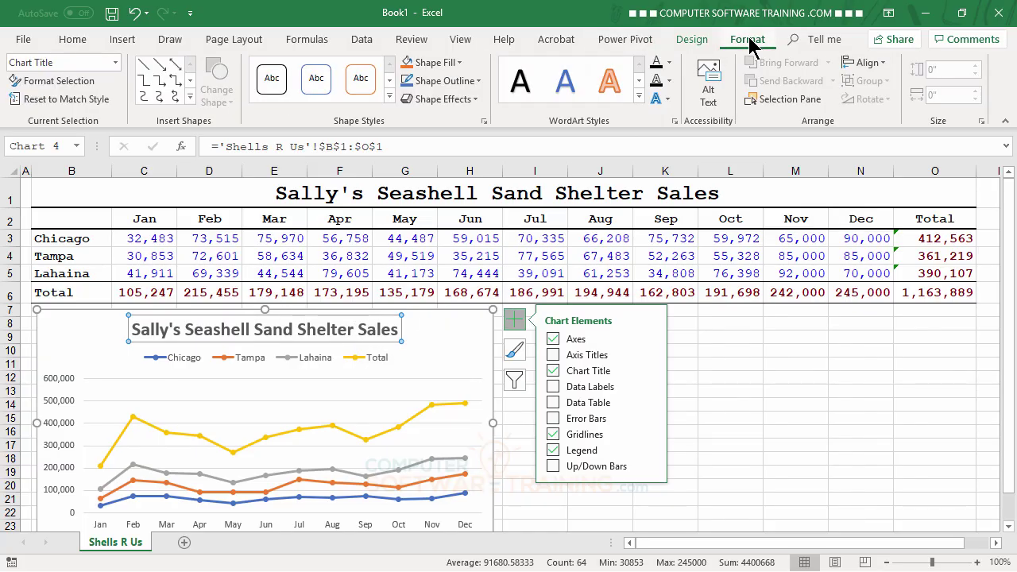
click(672, 98)
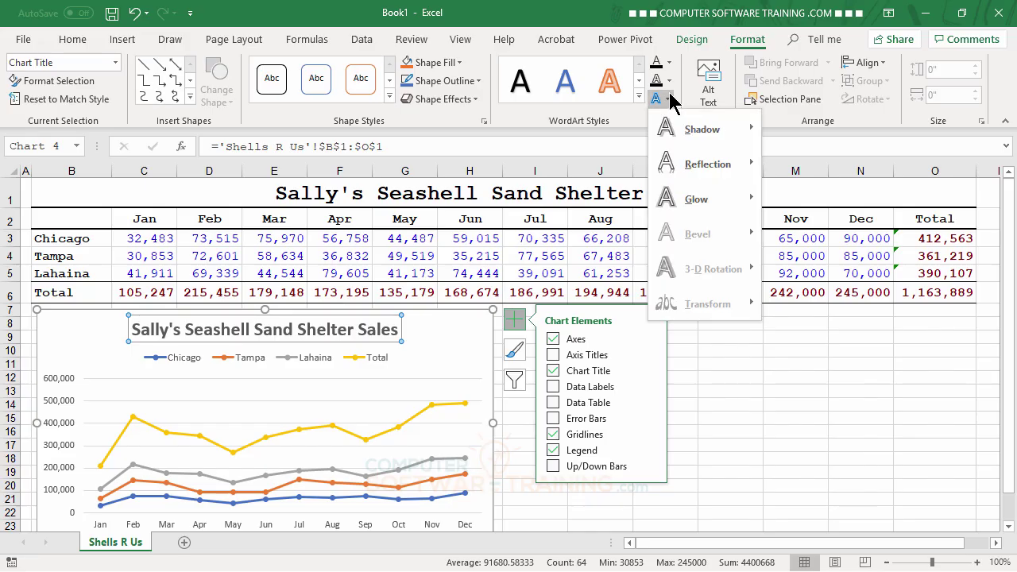
mouse_move(705, 132)
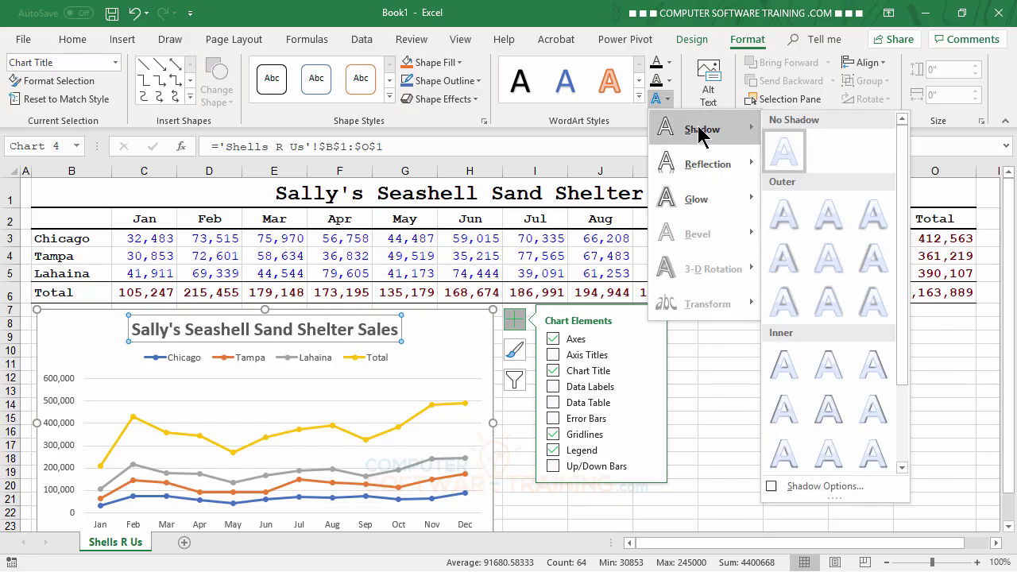
click(789, 228)
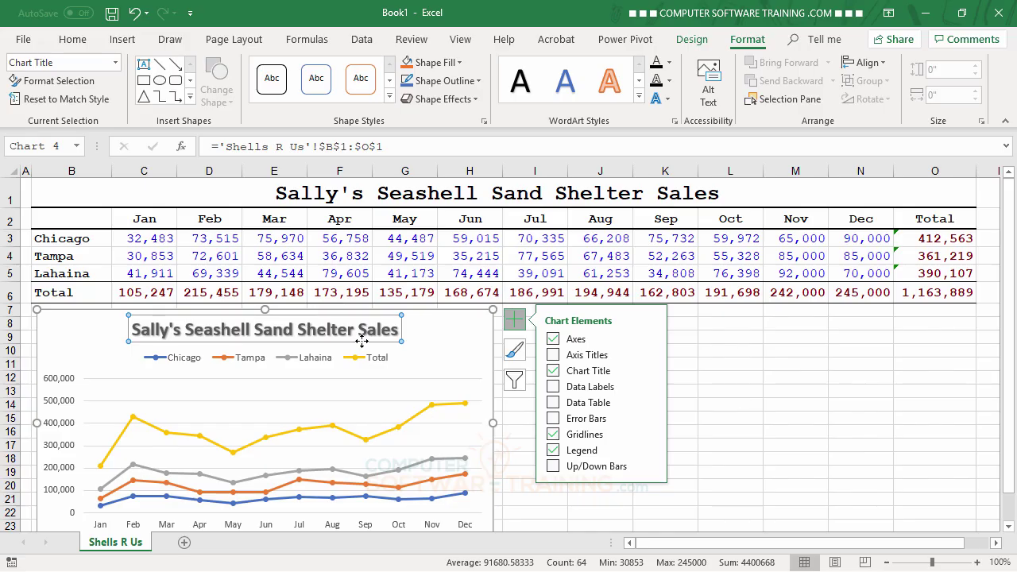
click(446, 342)
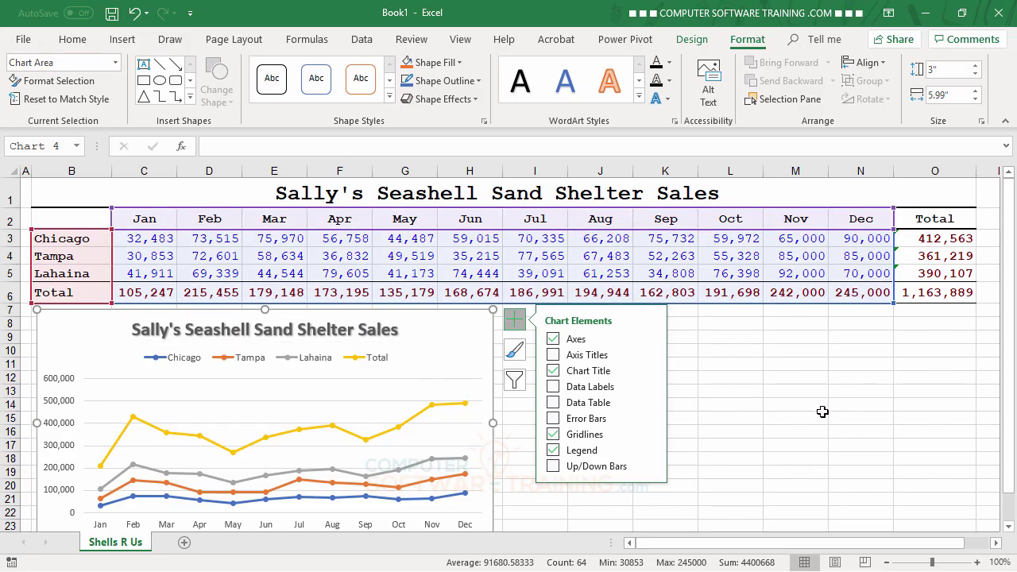
click(749, 364)
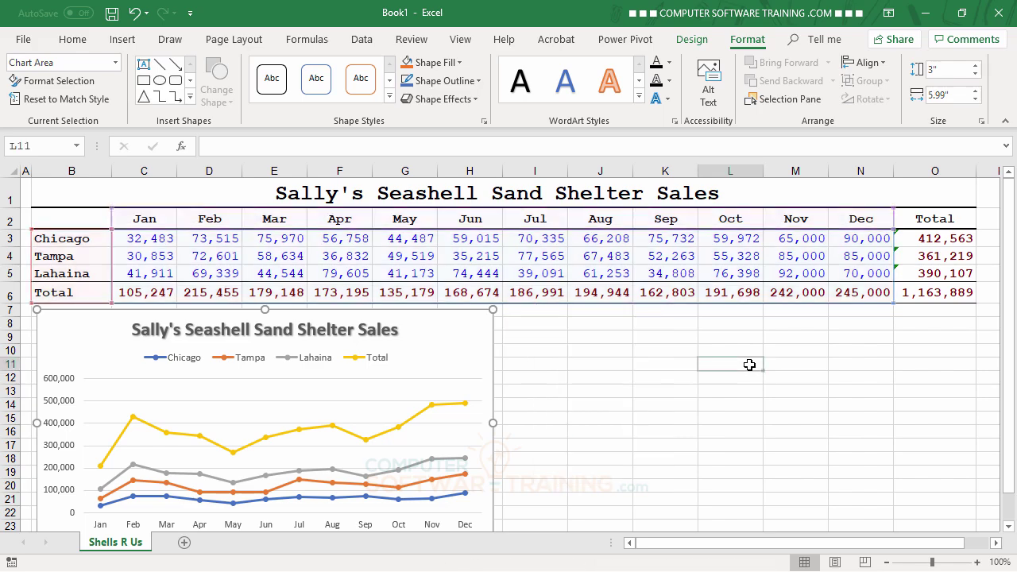
- Add data labels to the chart's Total series and position them above the line
click(460, 340)
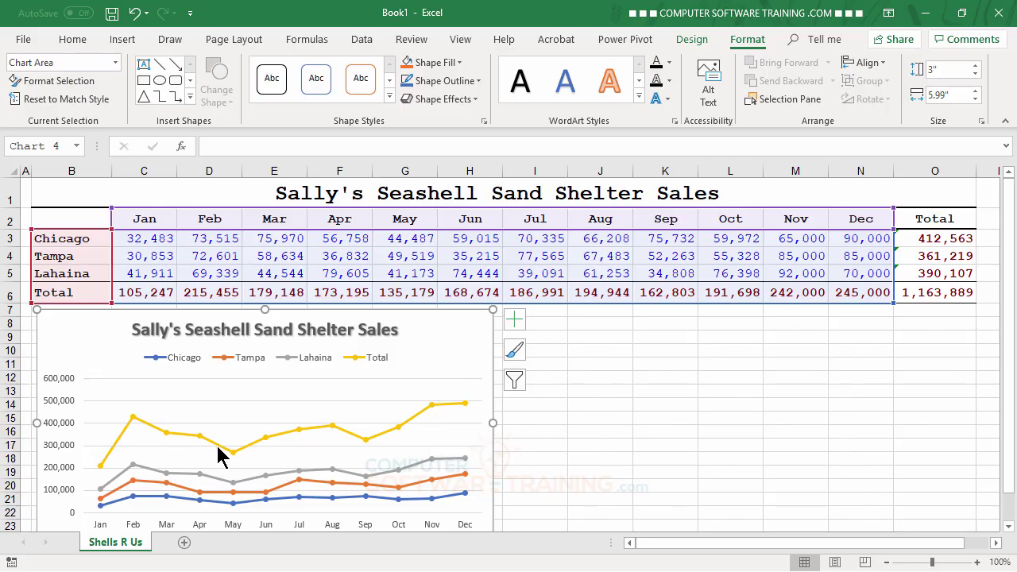
click(378, 435)
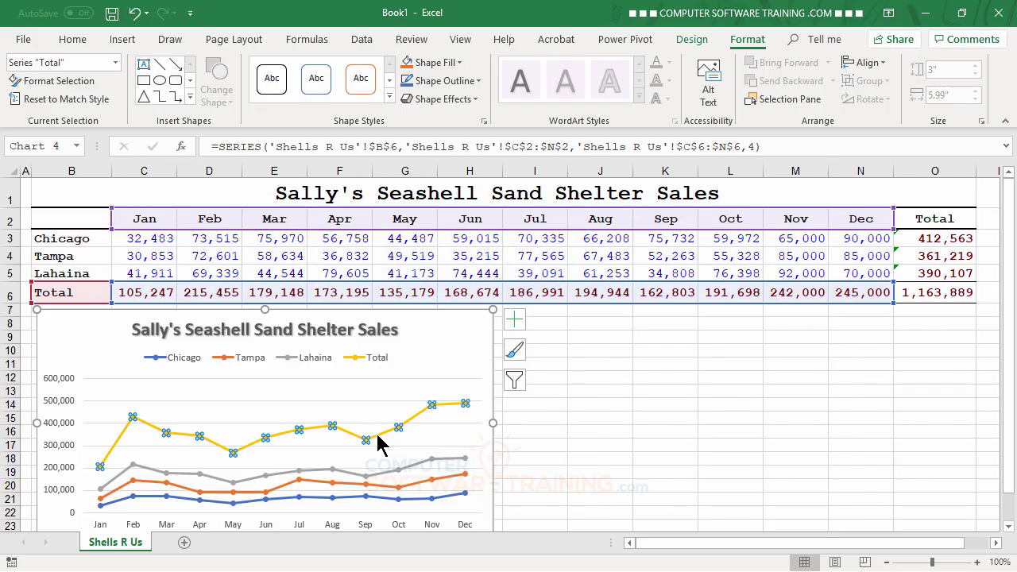
click(515, 326)
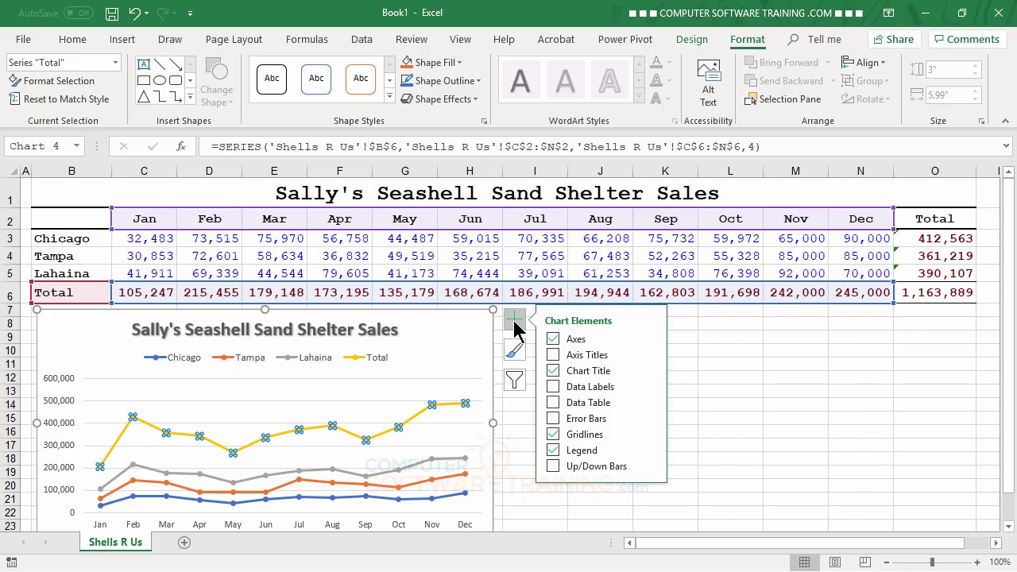
click(650, 387)
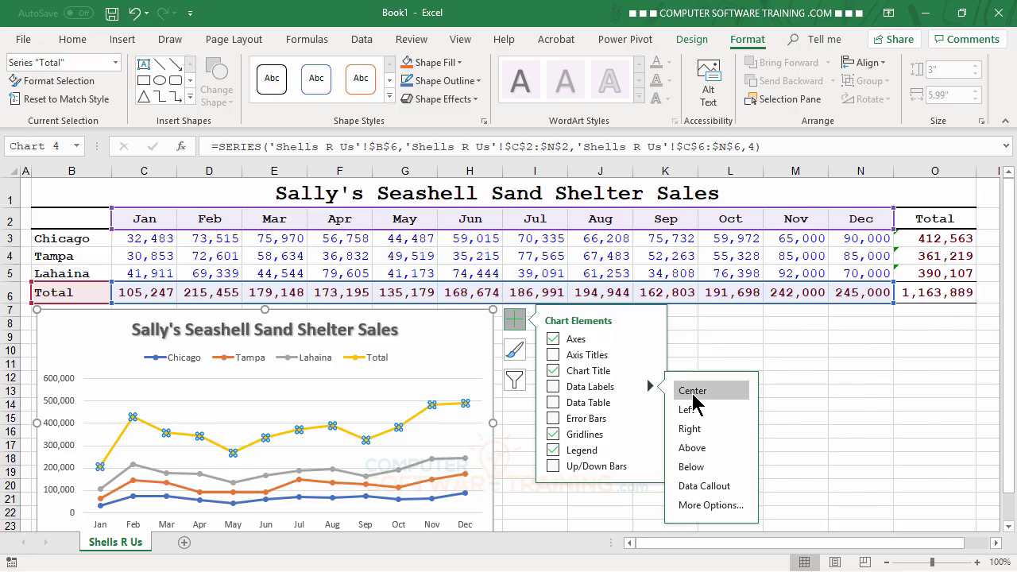
click(709, 505)
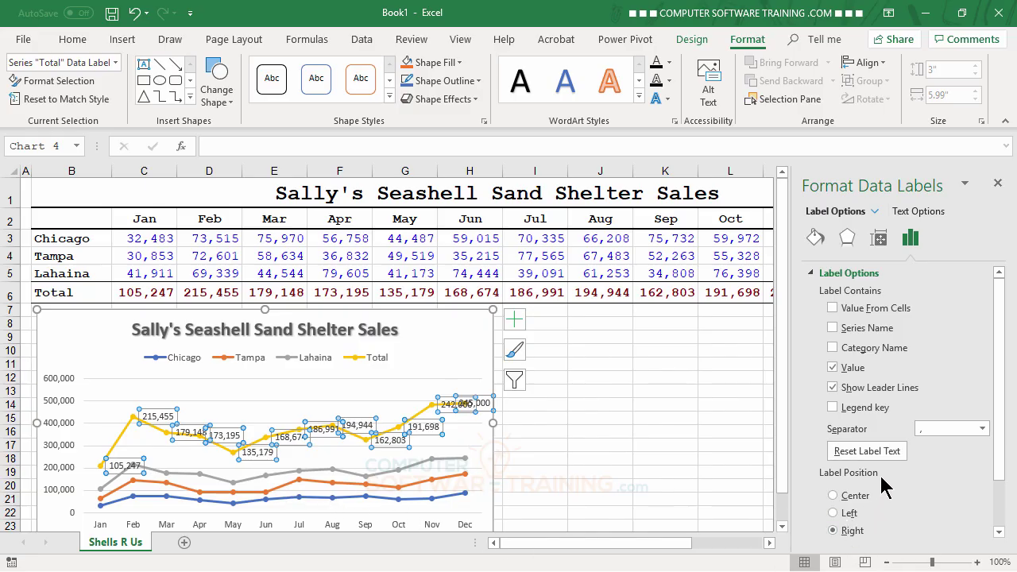
scroll(885, 489, down, 1)
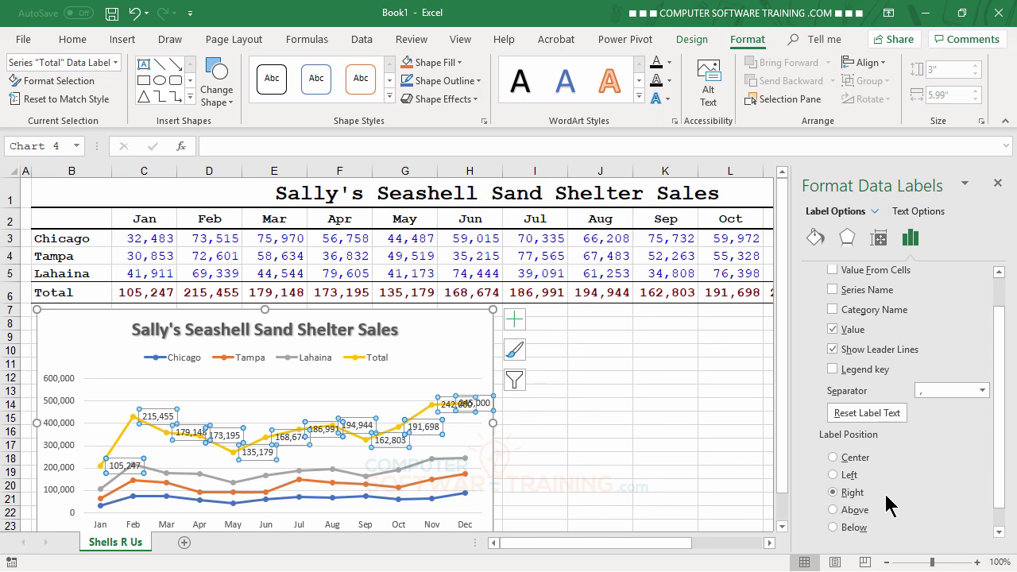
click(834, 510)
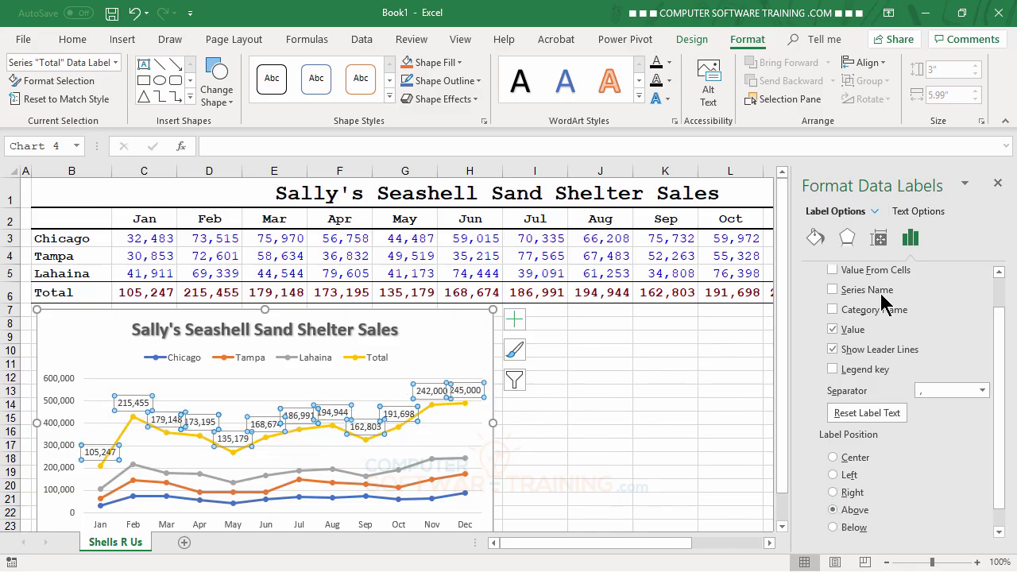
- Rotate all text of the Total series' data labels by 270° and make the labels bold
click(879, 241)
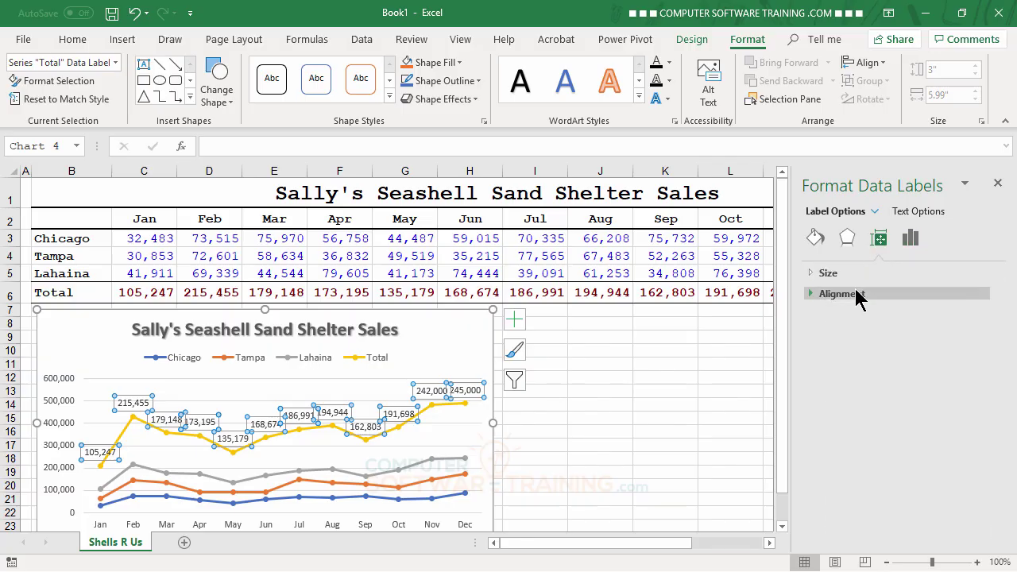
click(855, 295)
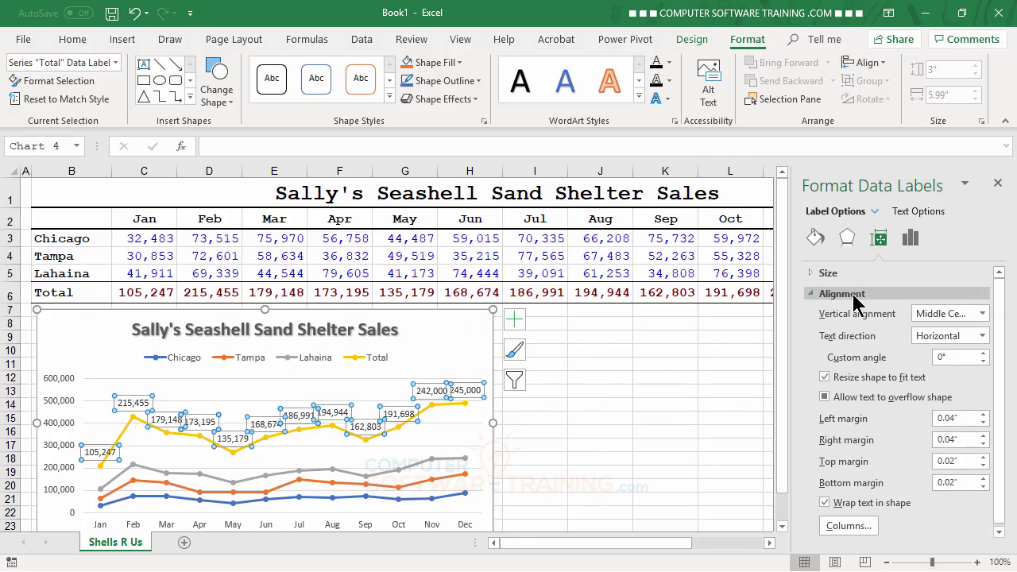
click(940, 337)
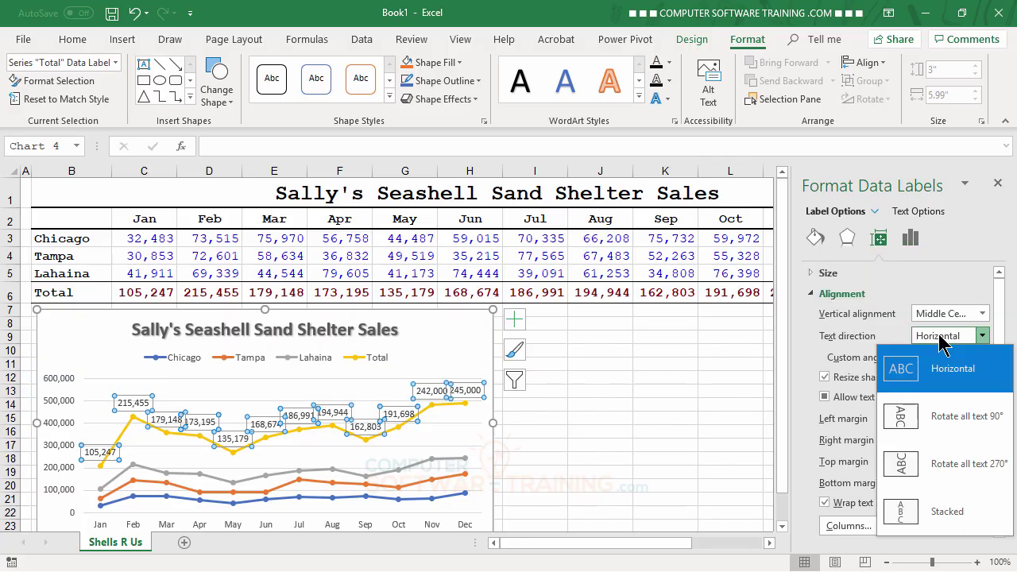
click(958, 473)
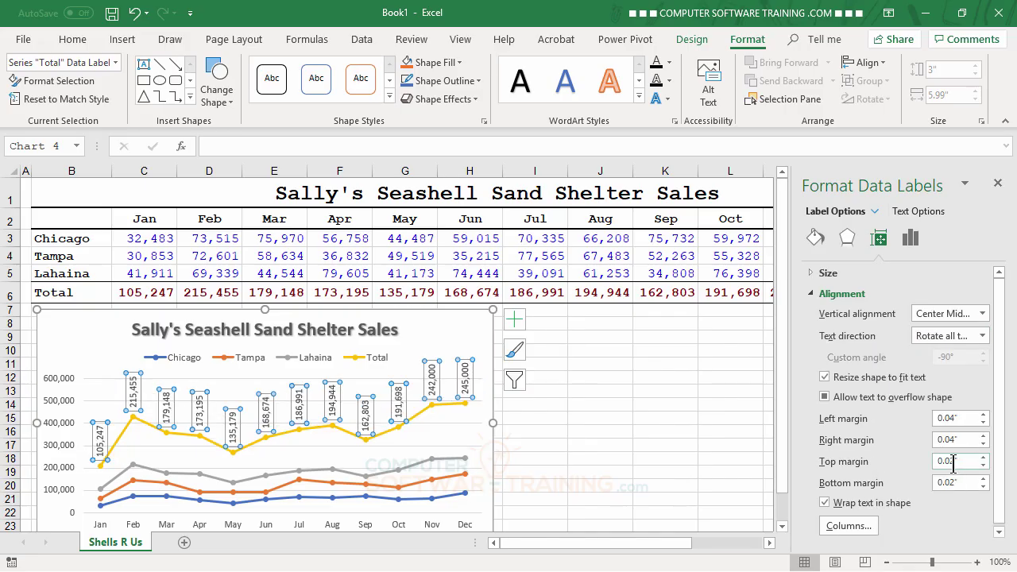
click(77, 39)
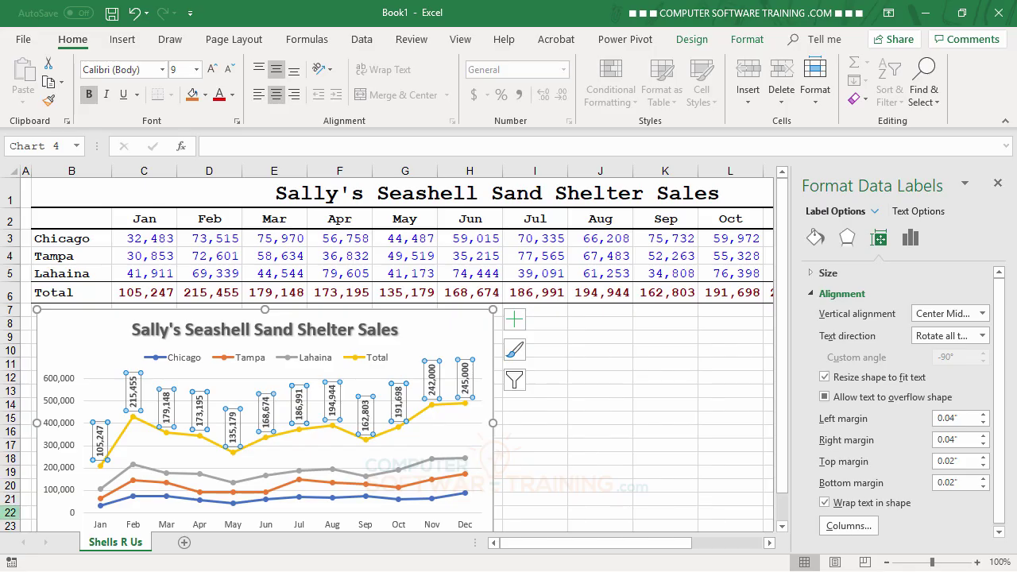
- Apply the first outer shadow shape effect to the Total series line
click(345, 431)
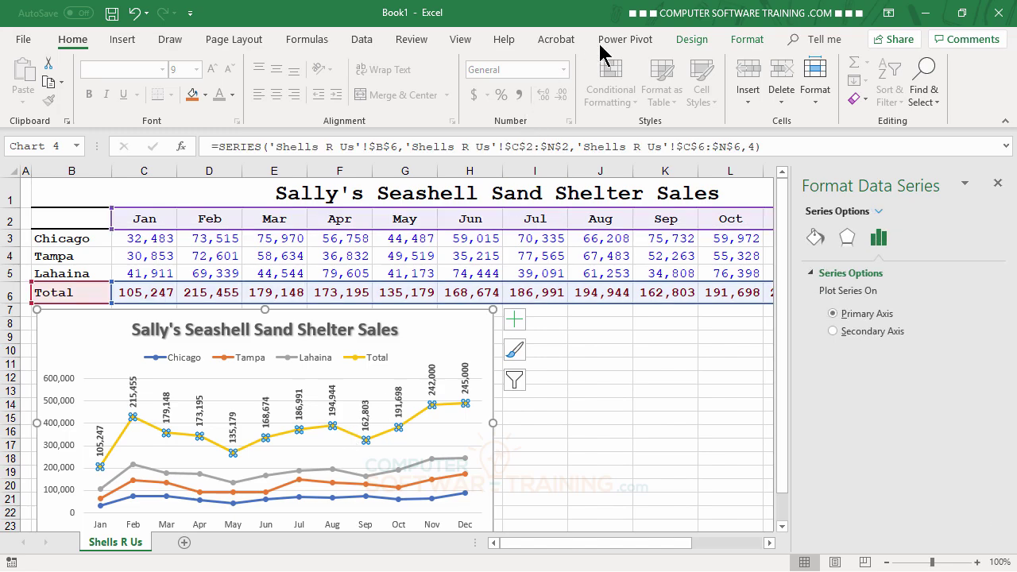
click(750, 42)
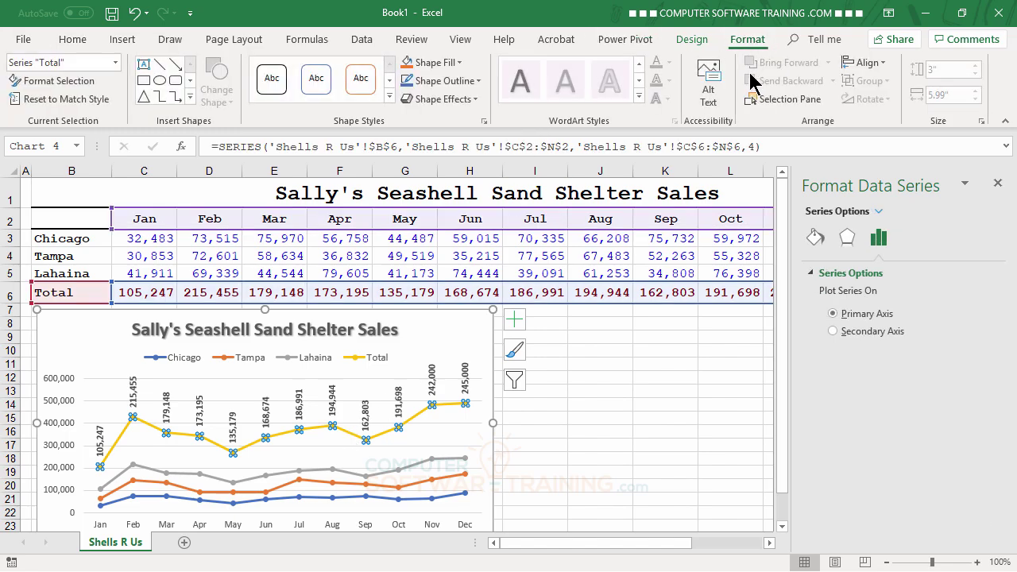
click(475, 100)
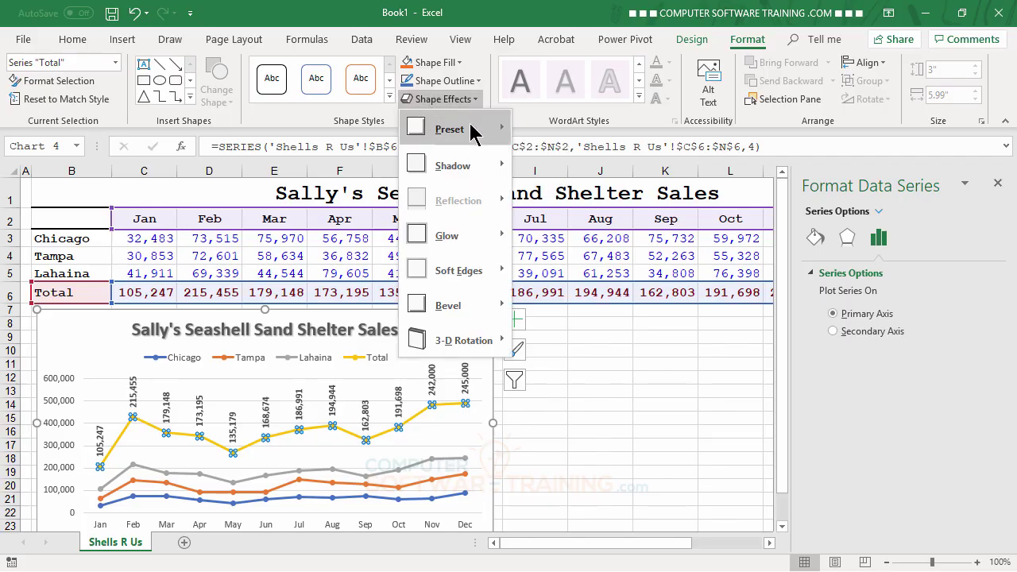
mouse_move(464, 170)
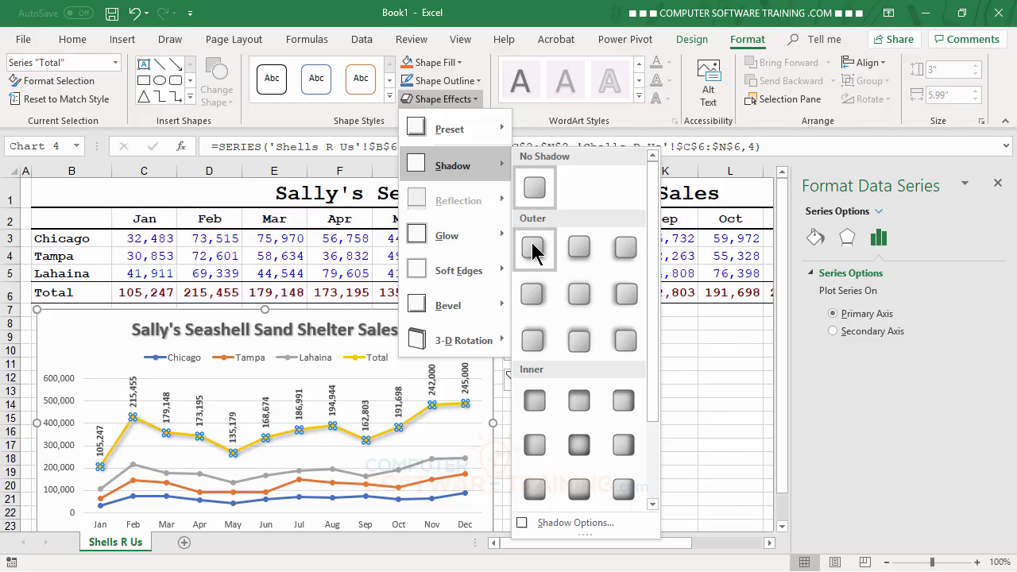
click(532, 251)
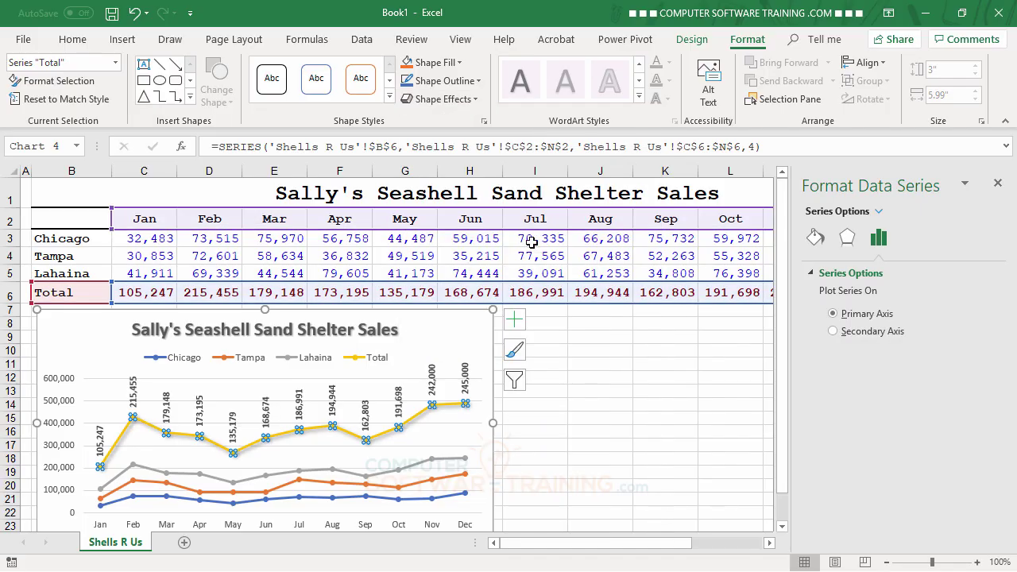
- Set the Total series' outline color to standard purple, deselect the chart and close the formatting pane
click(479, 81)
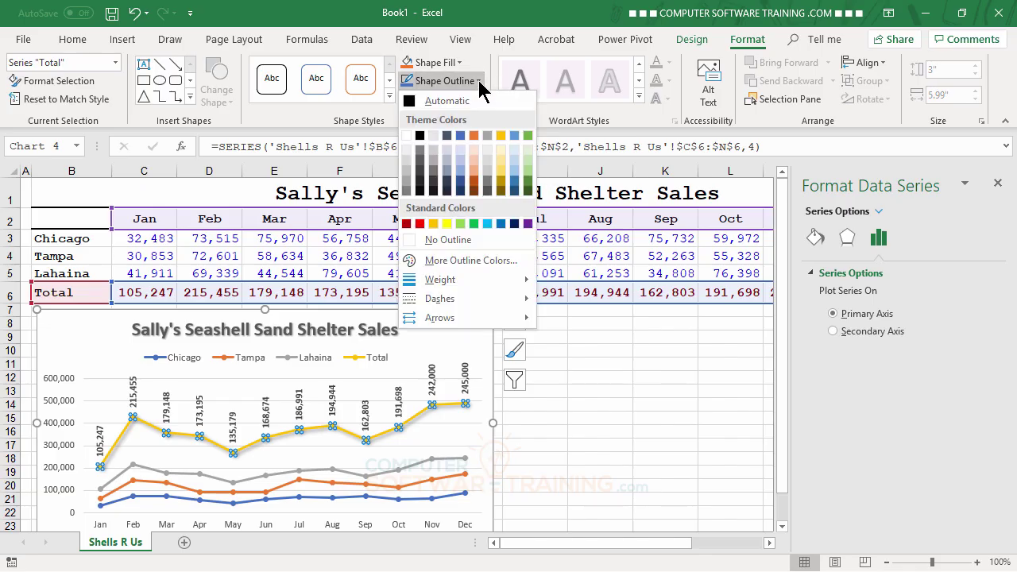
click(526, 222)
click(618, 374)
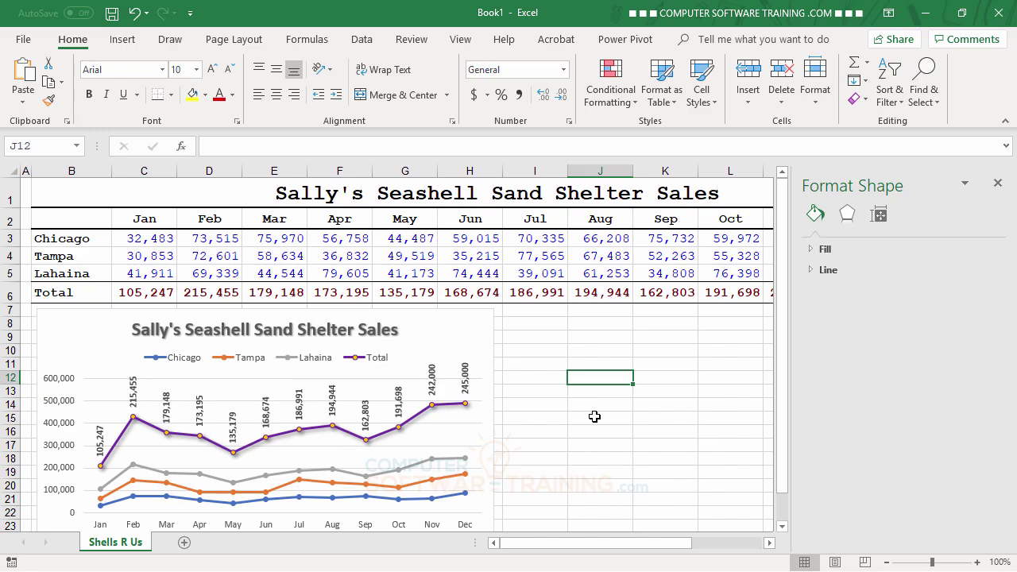
scroll(594, 417, down, 1)
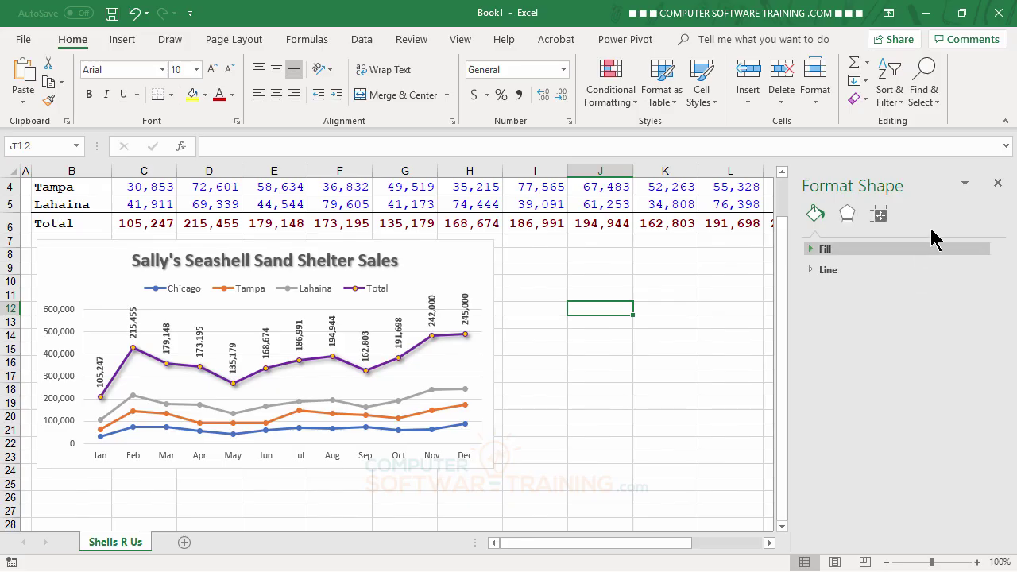
click(998, 184)
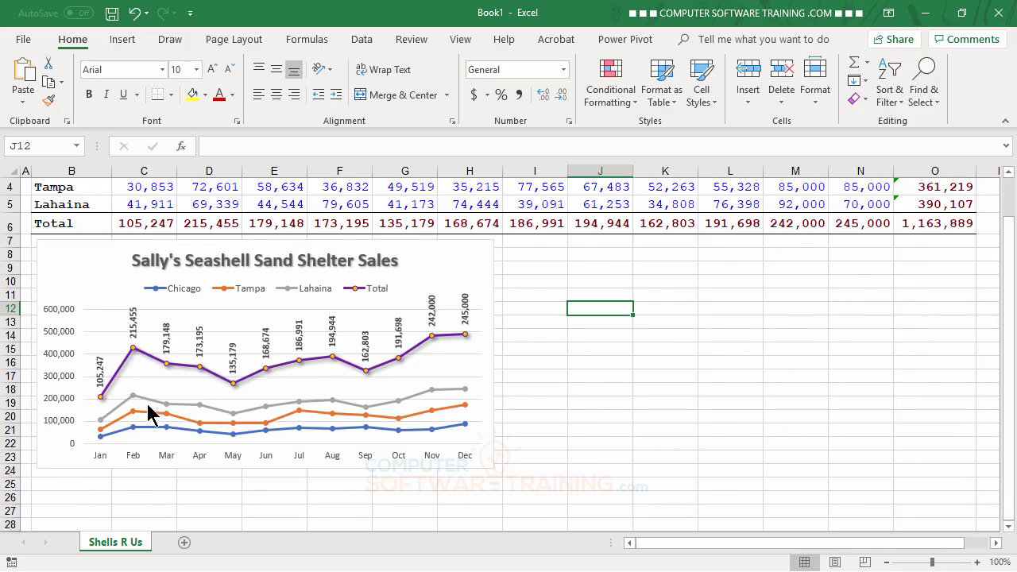
- Remove the primary vertical axis from the stacked line chart, then deselect the chart
mouse_move(113, 436)
mouse_move(166, 419)
mouse_move(384, 424)
click(456, 264)
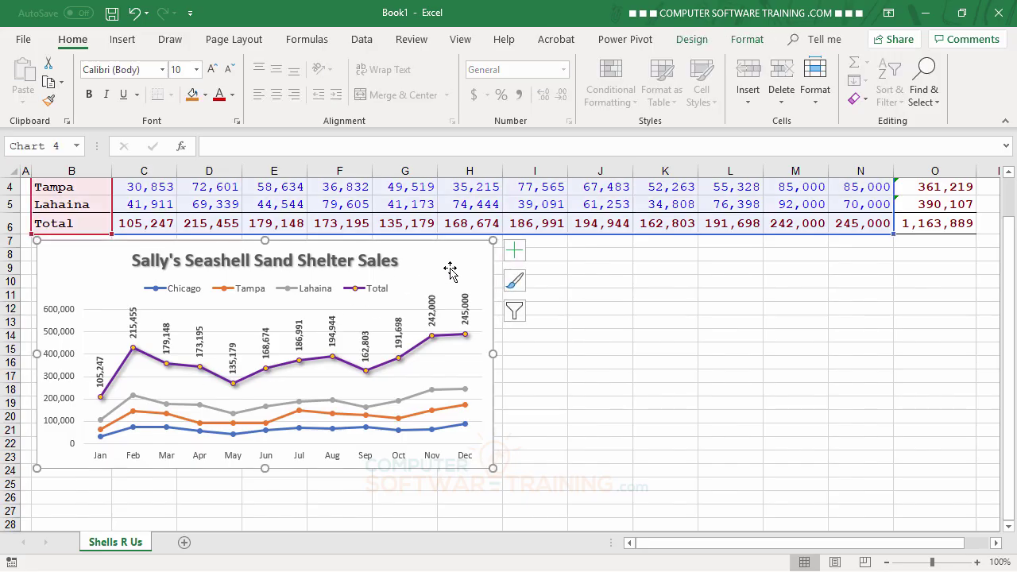
click(514, 253)
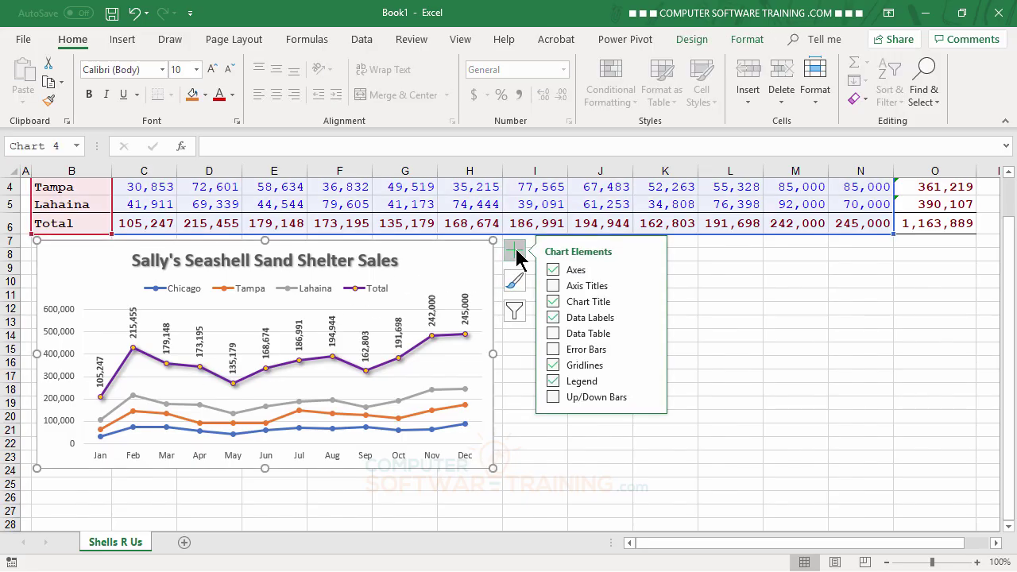
click(651, 268)
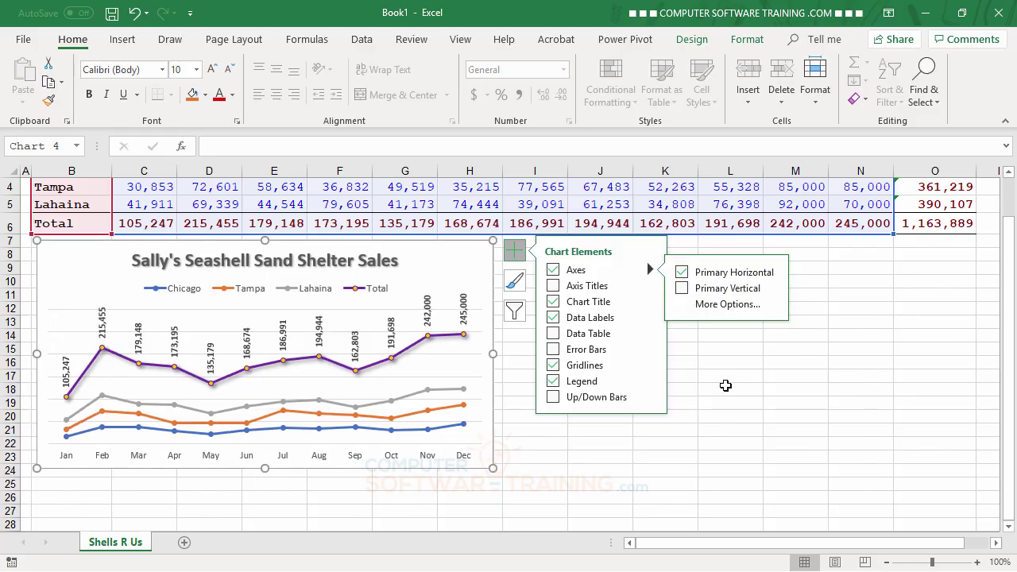
click(742, 428)
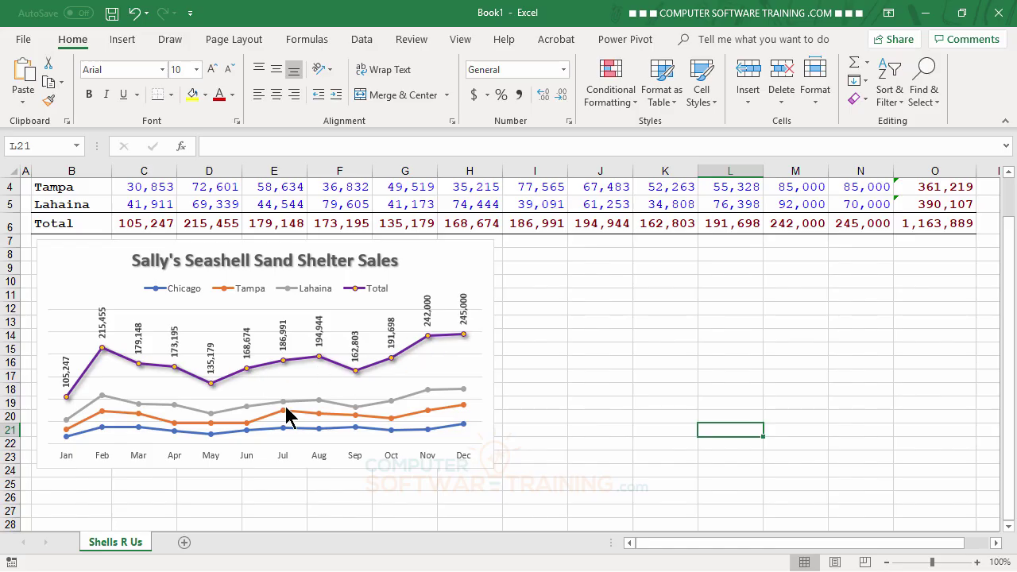
- Insert a 2-D Stacked Area chart from the monthly sales data in B2:N6
mouse_move(323, 426)
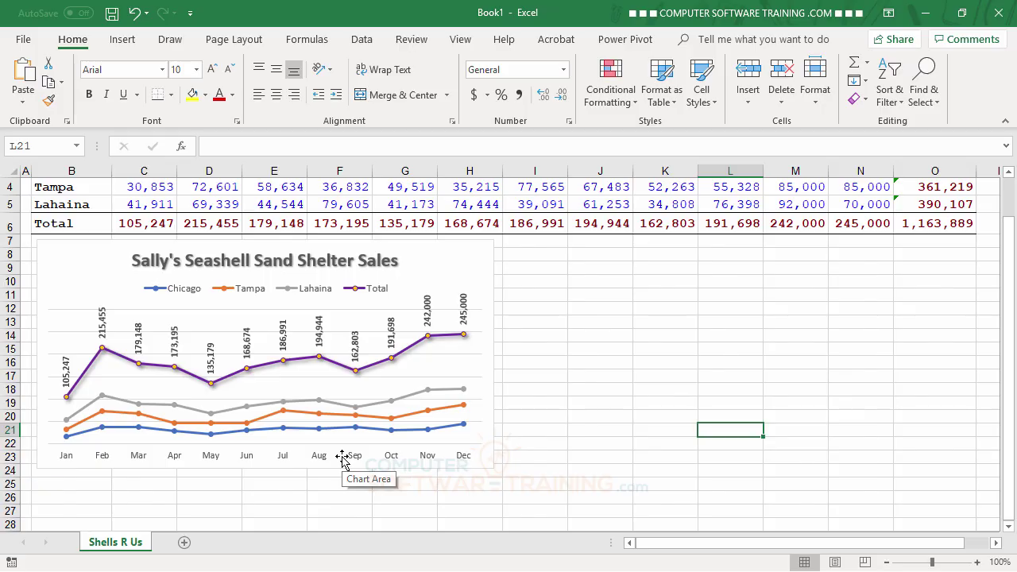
scroll(665, 362, up, 1)
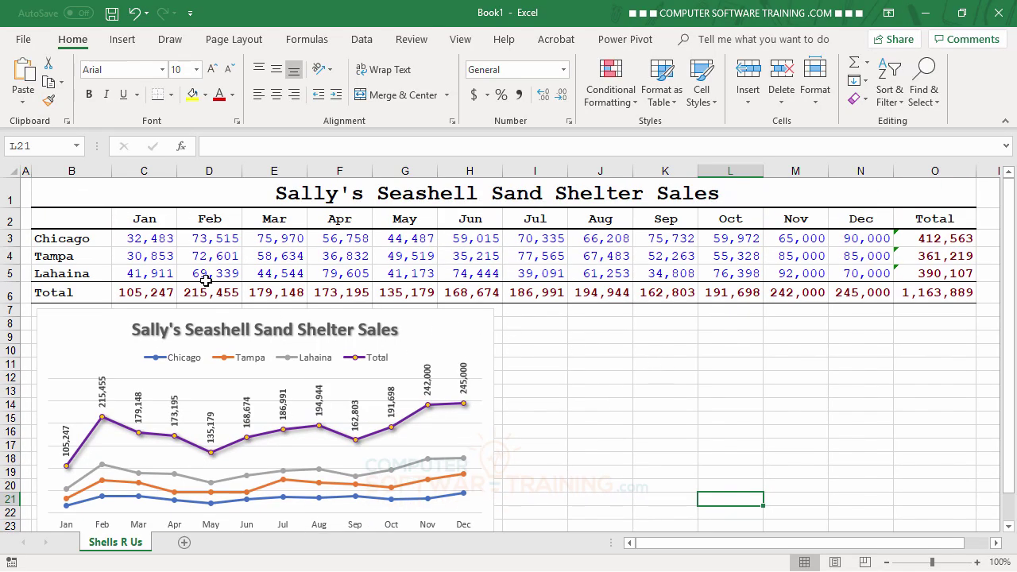
click(63, 219)
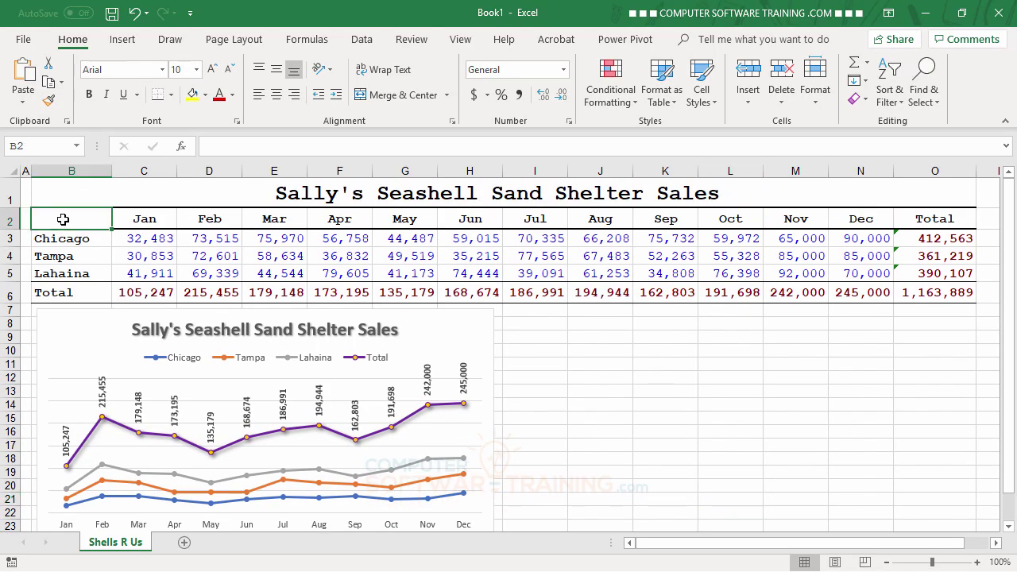
drag(63, 219, 875, 294)
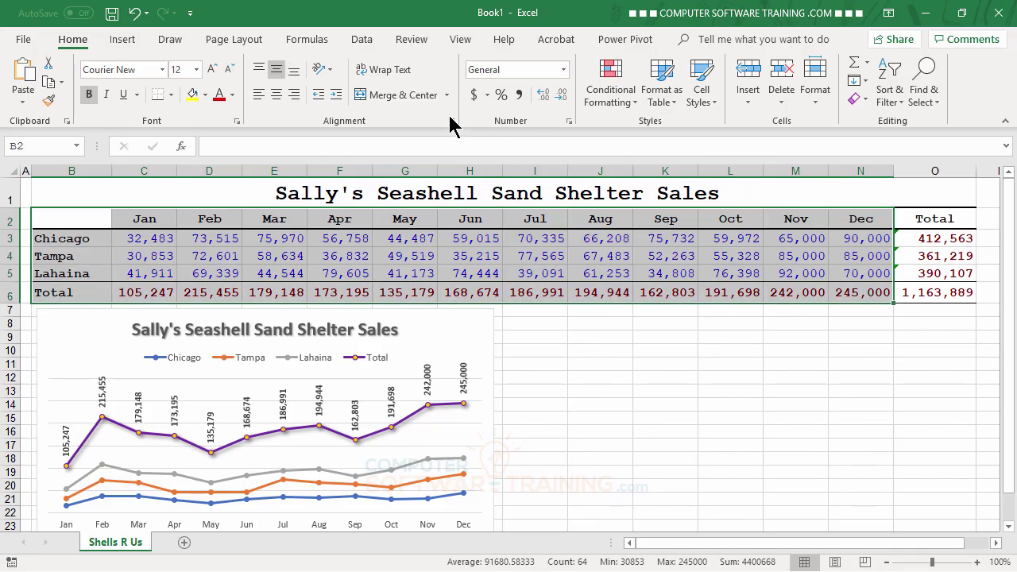
click(127, 39)
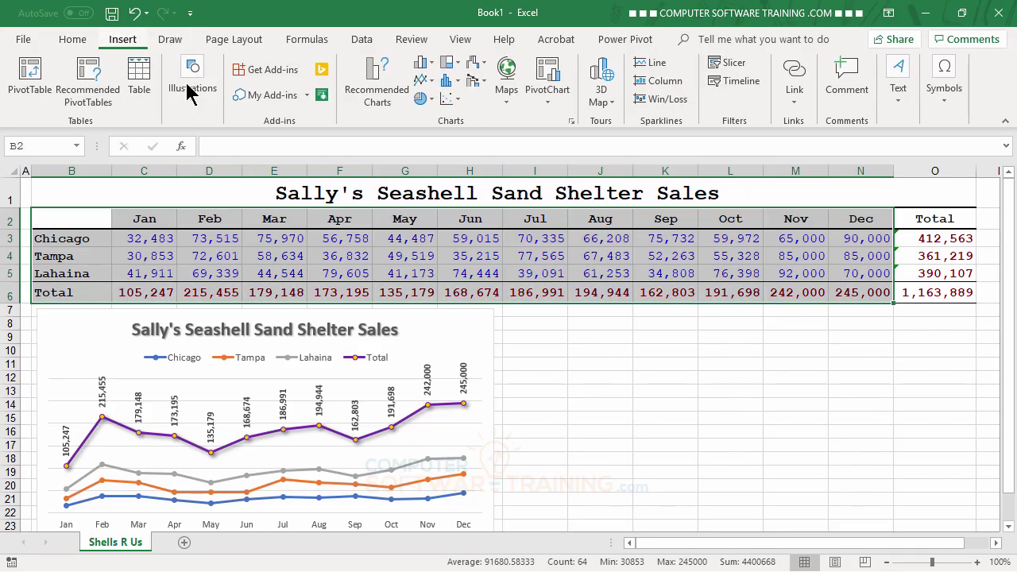
click(433, 86)
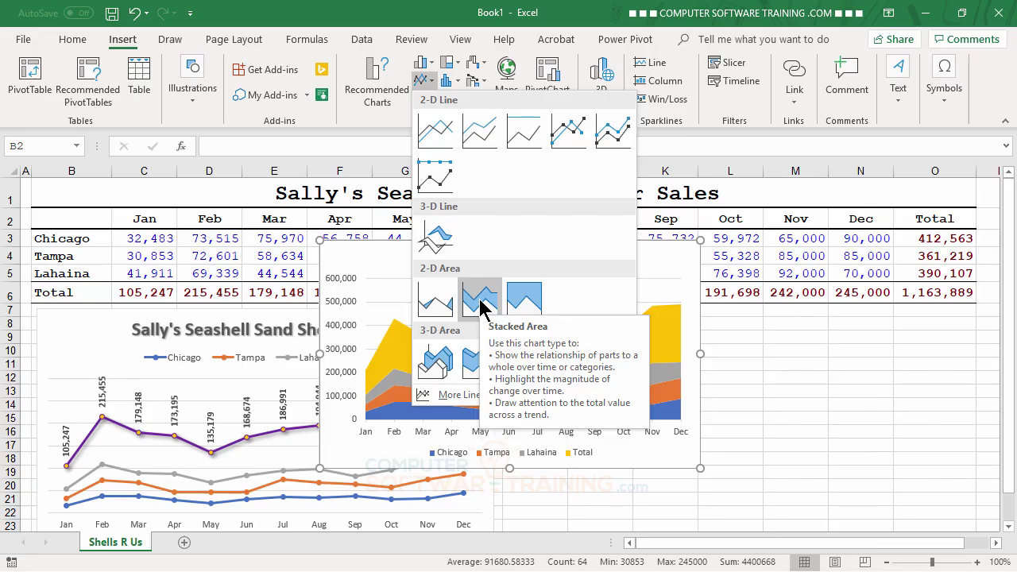
click(480, 301)
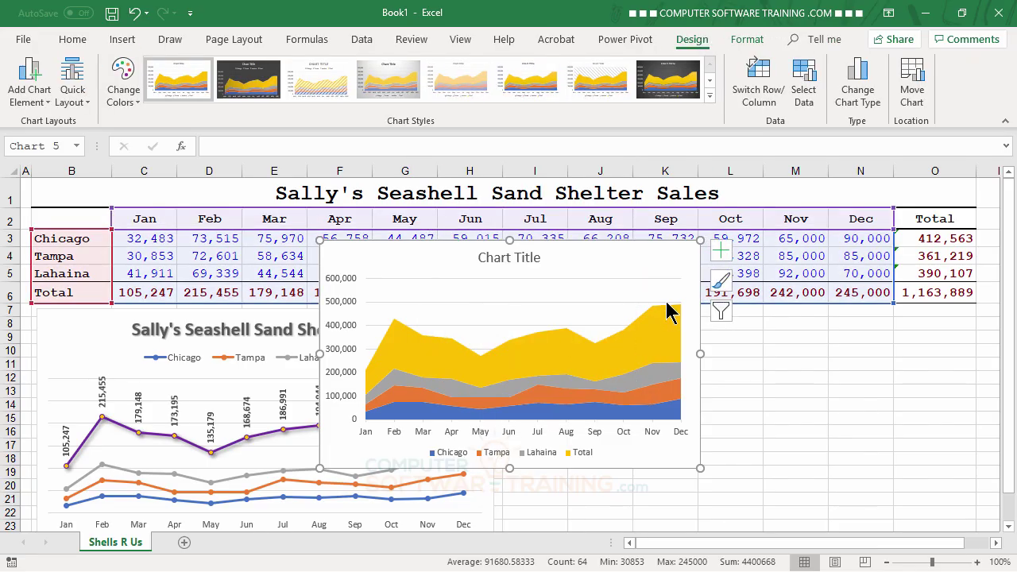
- Place the stacked area chart below the table beside the line chart and widen it to the edge of column O
mouse_move(664, 264)
mouse_down()
mouse_move(871, 348)
mouse_move(838, 327)
mouse_up()
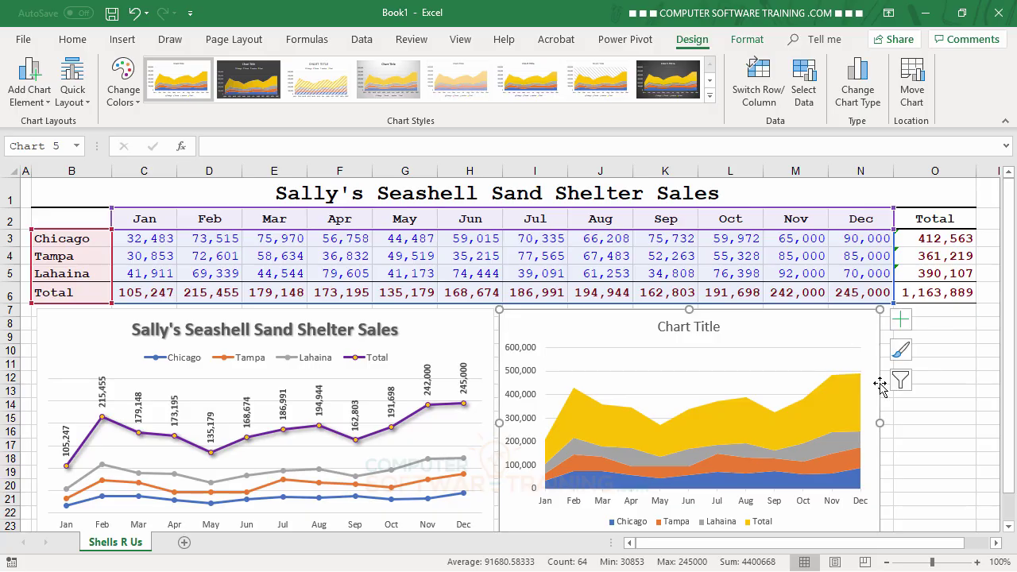
drag(883, 422, 968, 415)
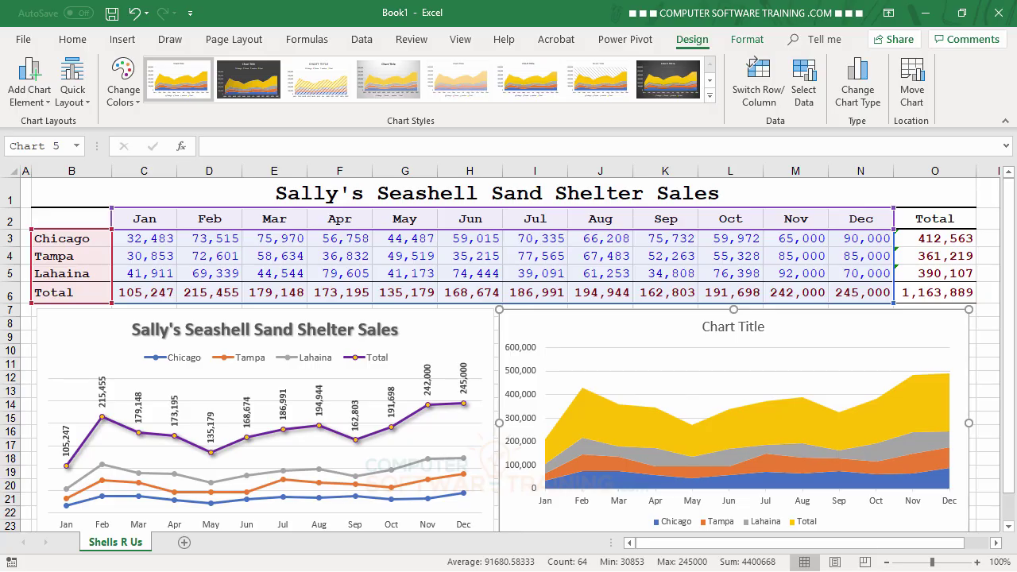
- Link the stacked area chart's title to the worksheet heading in the merged cells B1:O1
click(722, 328)
click(337, 147)
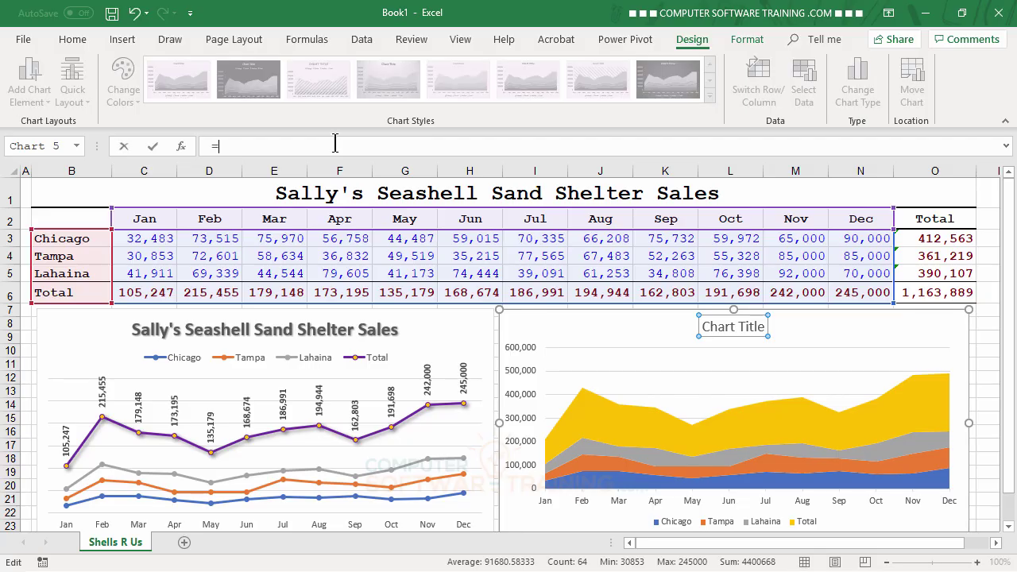
click(422, 198)
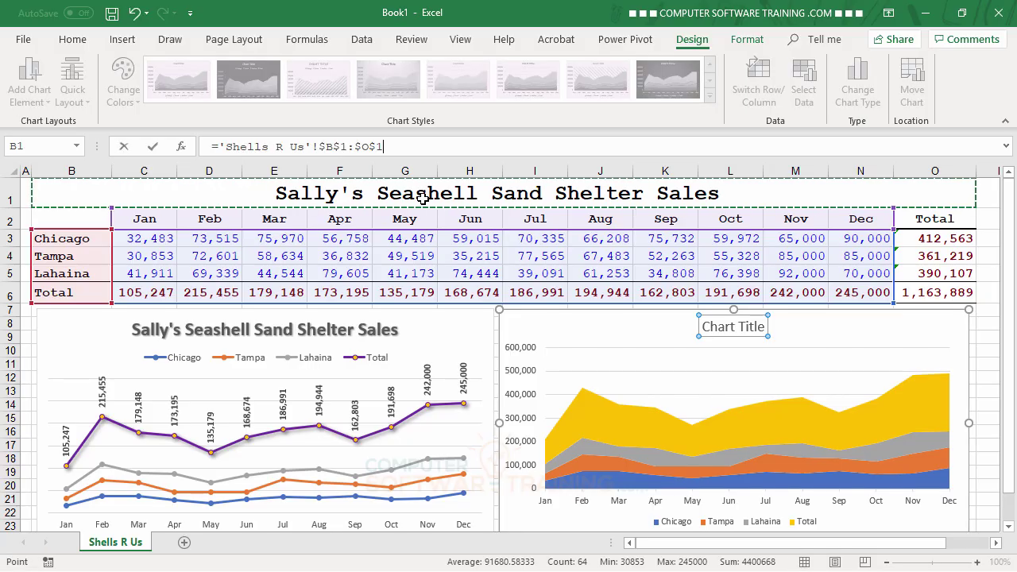
key(Return)
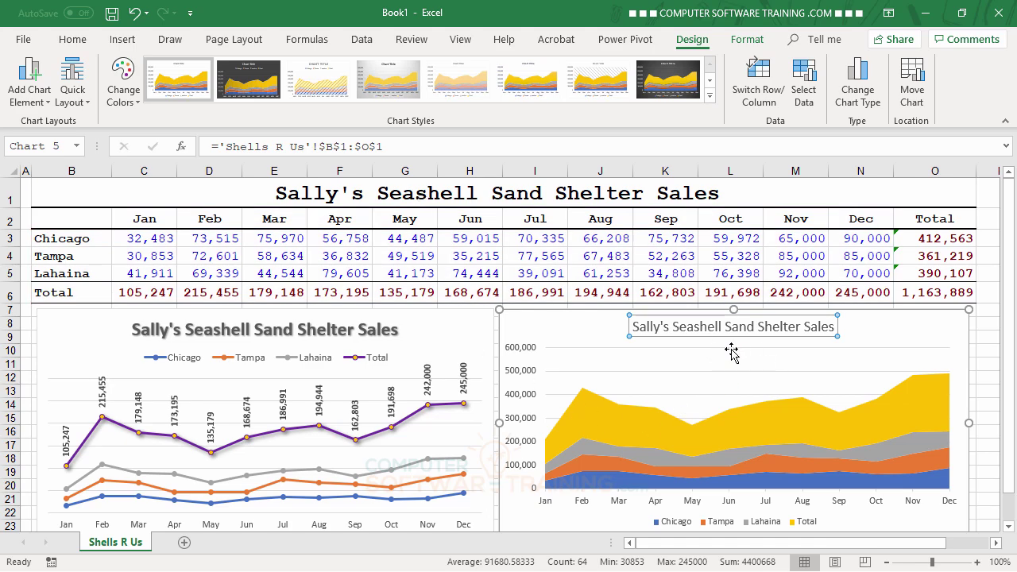
- Make the stacked area chart's title bold and set its font size to 18
click(72, 39)
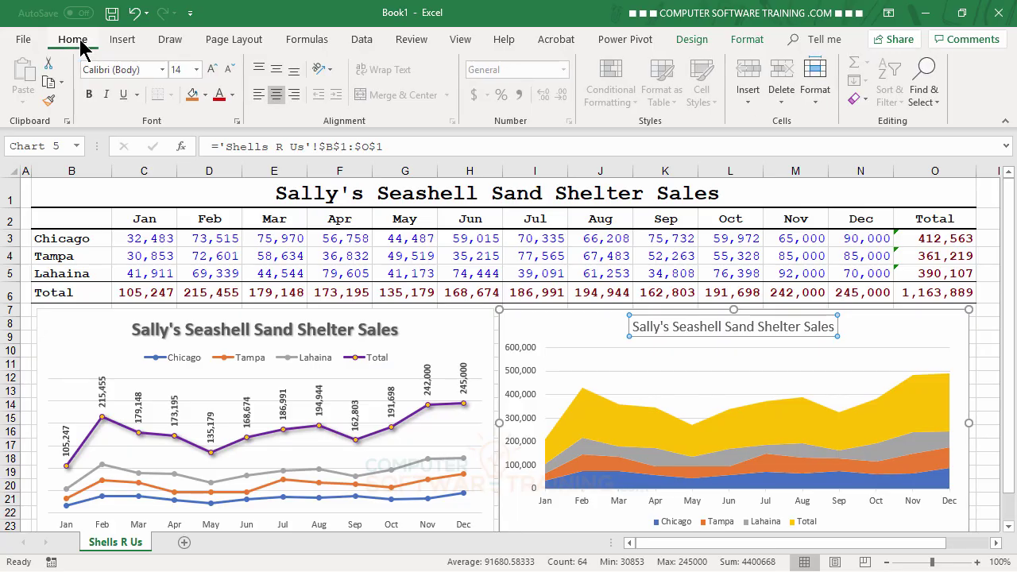
click(89, 94)
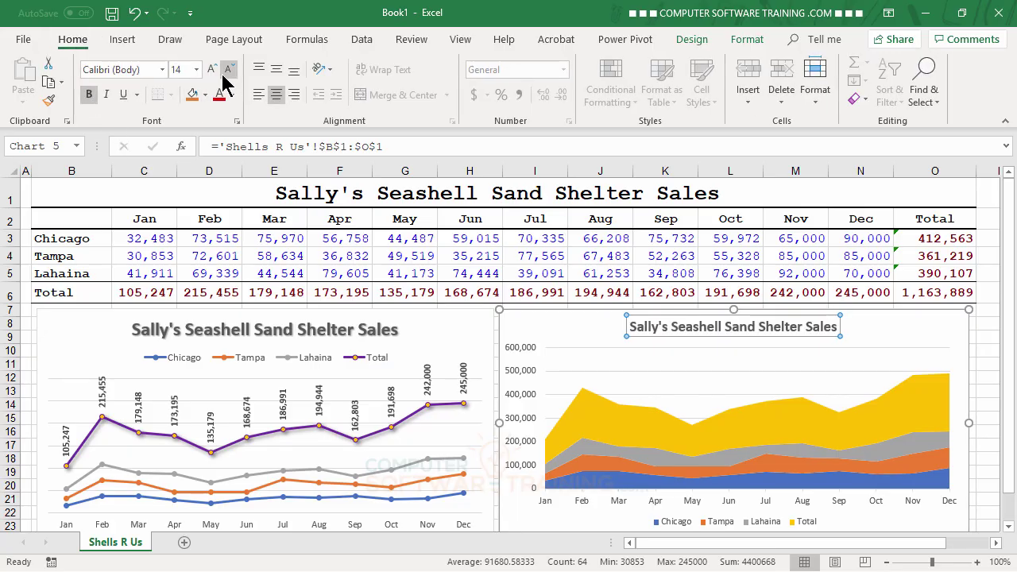
click(228, 70)
click(229, 70)
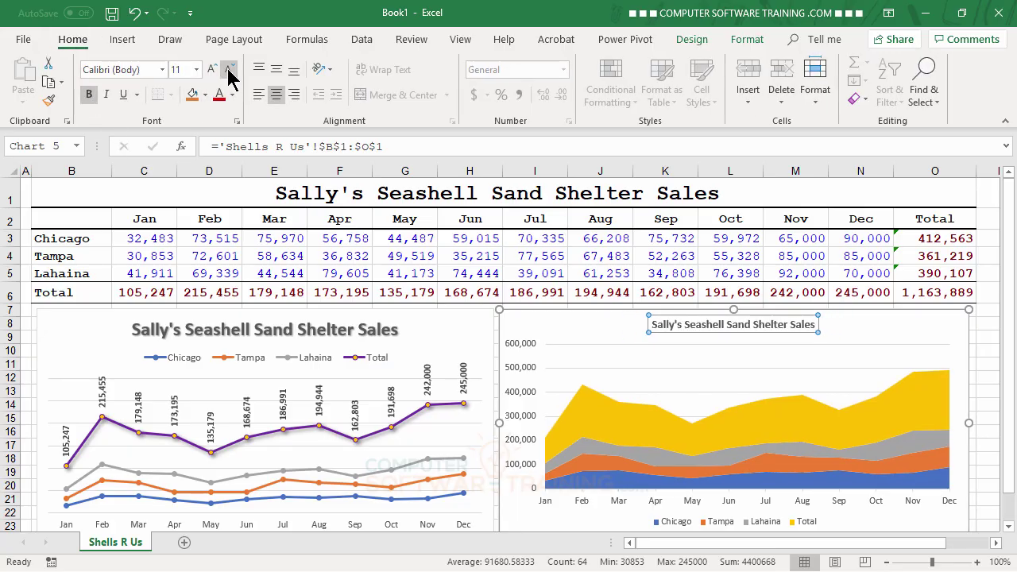
click(211, 70)
click(211, 70)
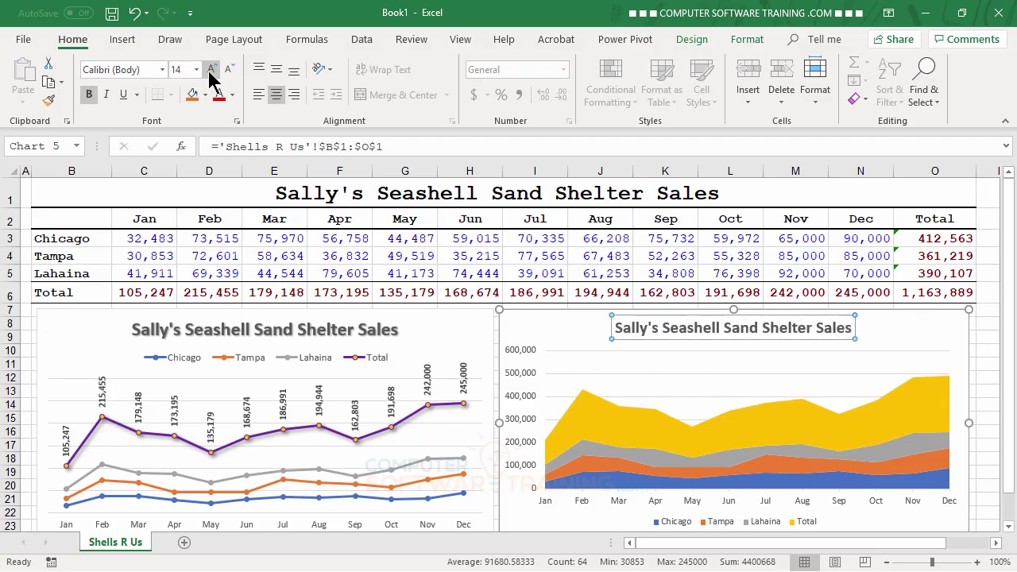
click(211, 70)
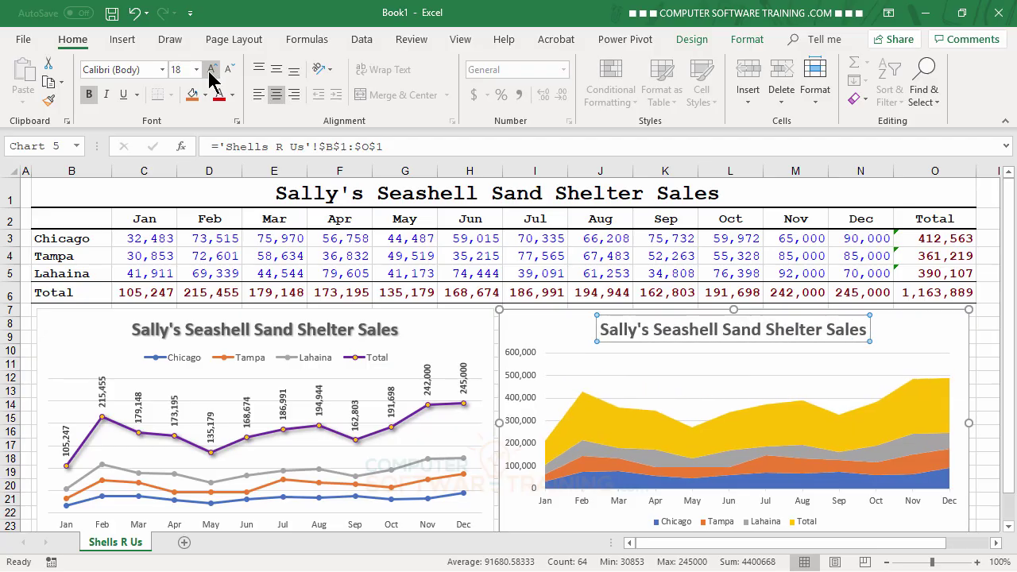
- Apply the first Outer shadow text effect to the stacked area chart's title
click(750, 40)
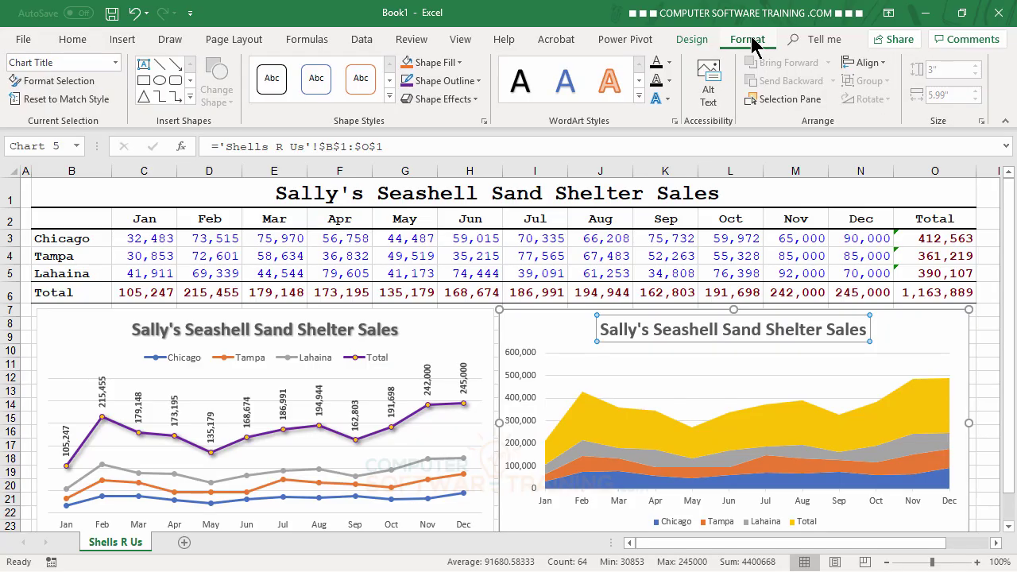
click(668, 98)
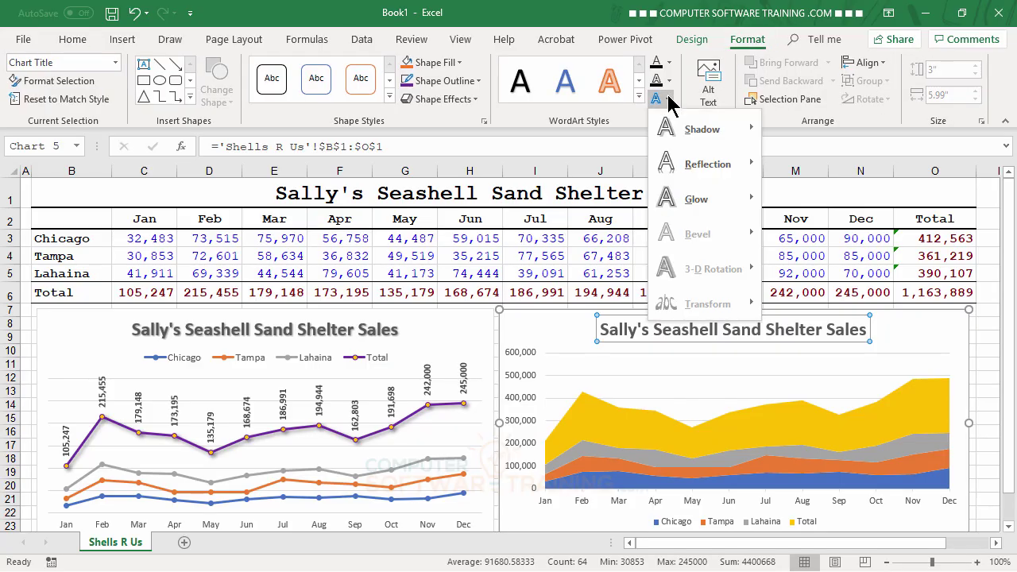
mouse_move(699, 133)
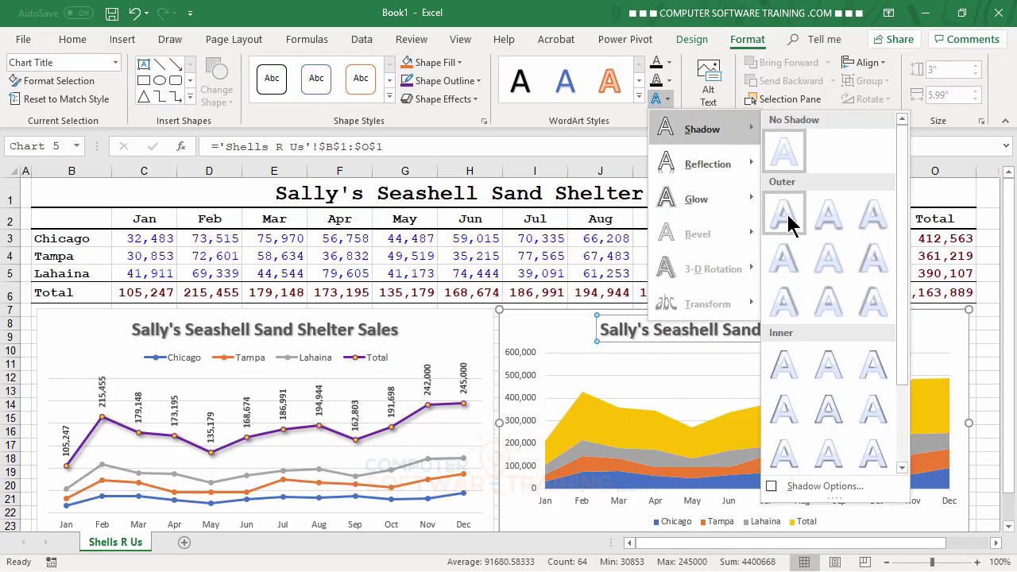
click(786, 216)
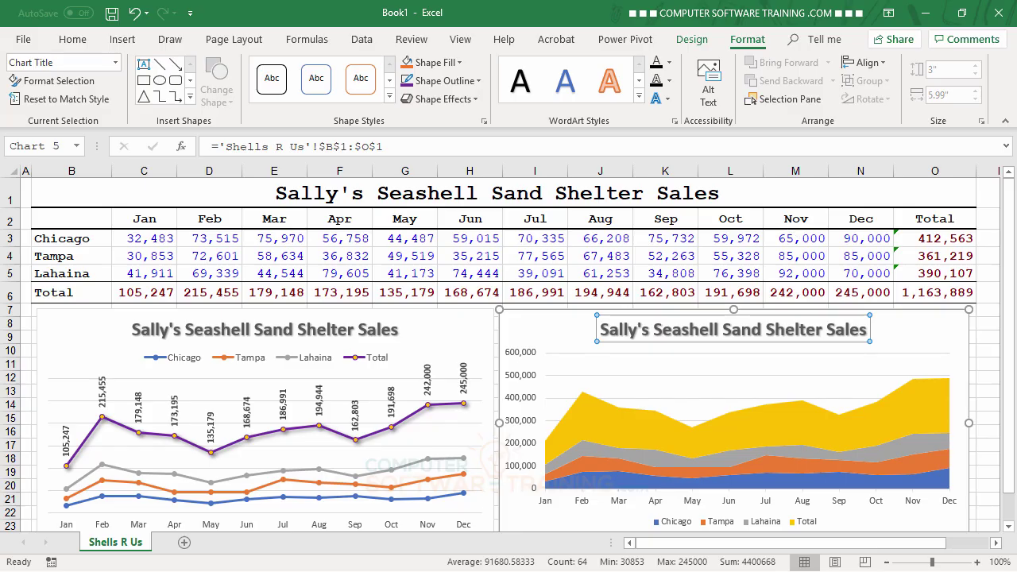
- Move the stacked area chart's legend to the top of the chart
click(993, 544)
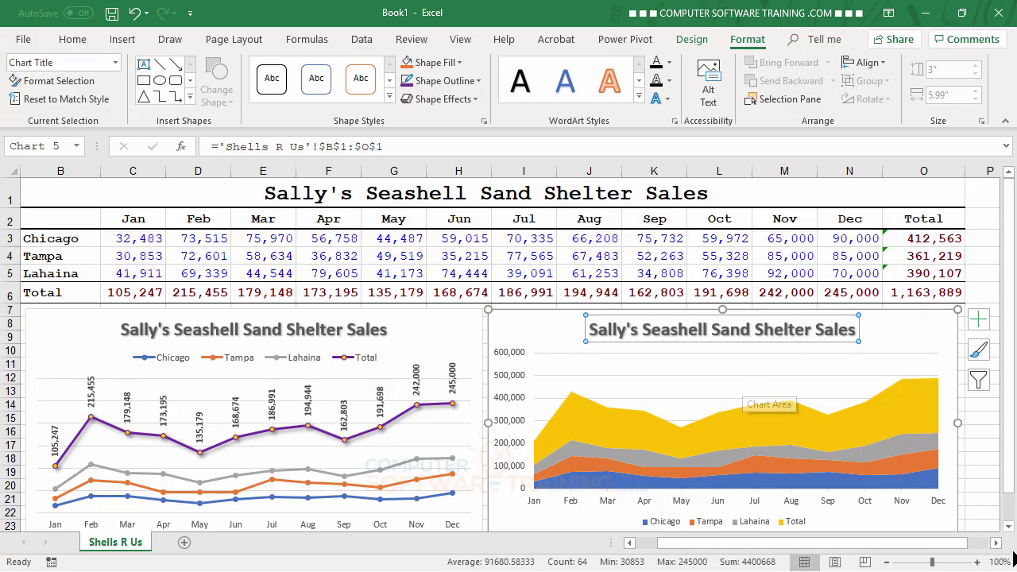
click(980, 319)
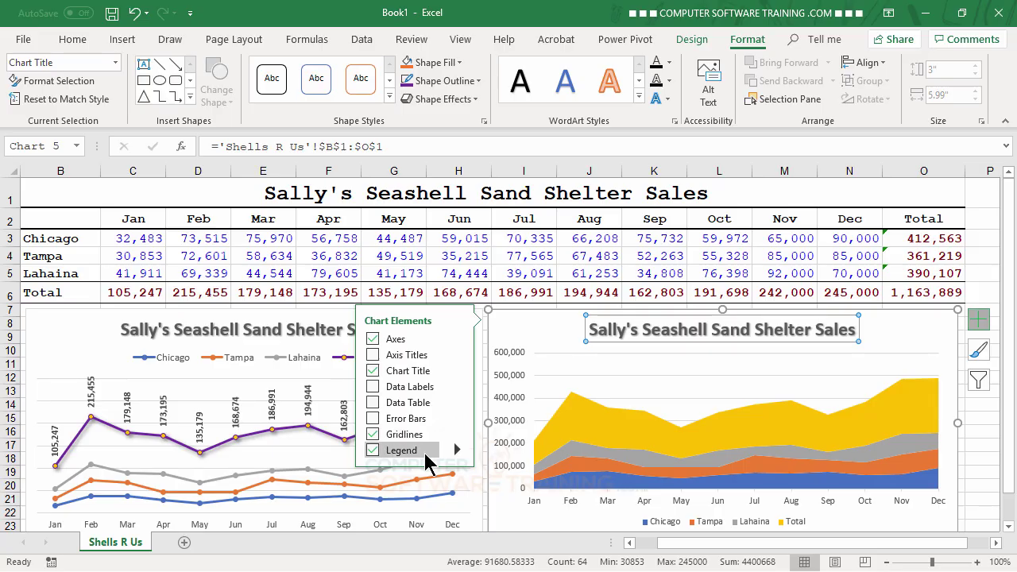
click(458, 450)
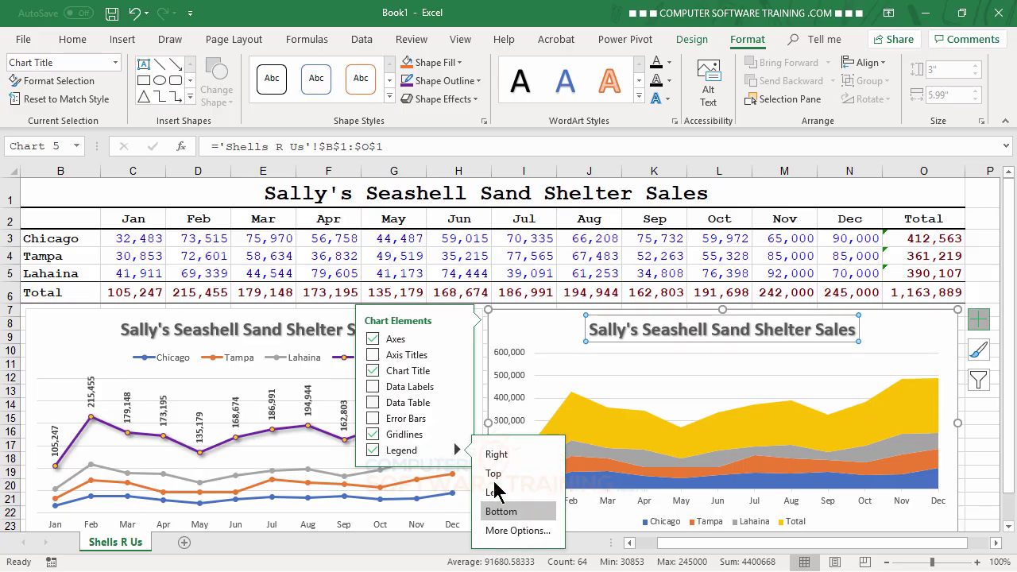
click(500, 477)
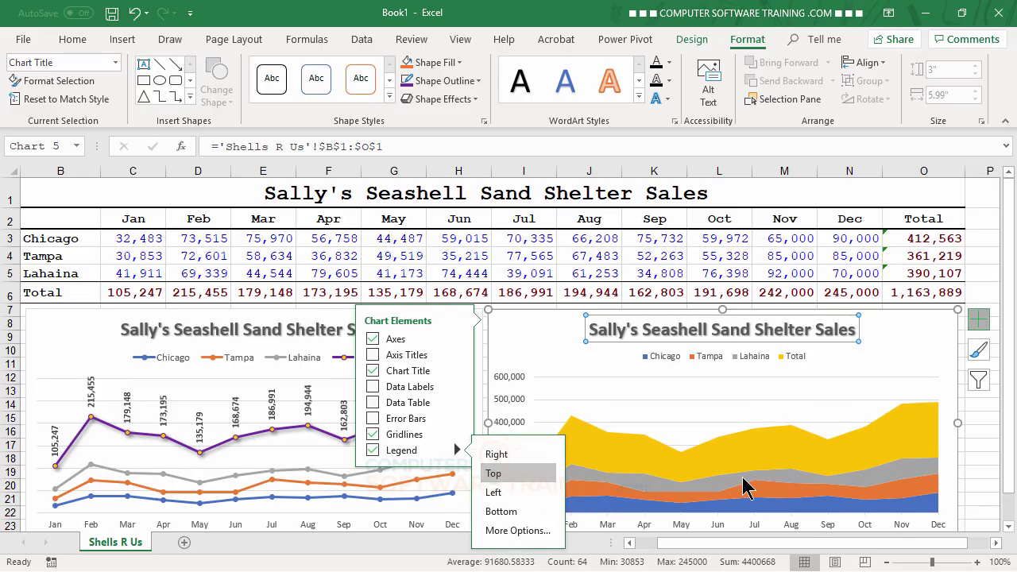
- Set the stacked area chart's legend text to size 10 and make it bold
click(774, 358)
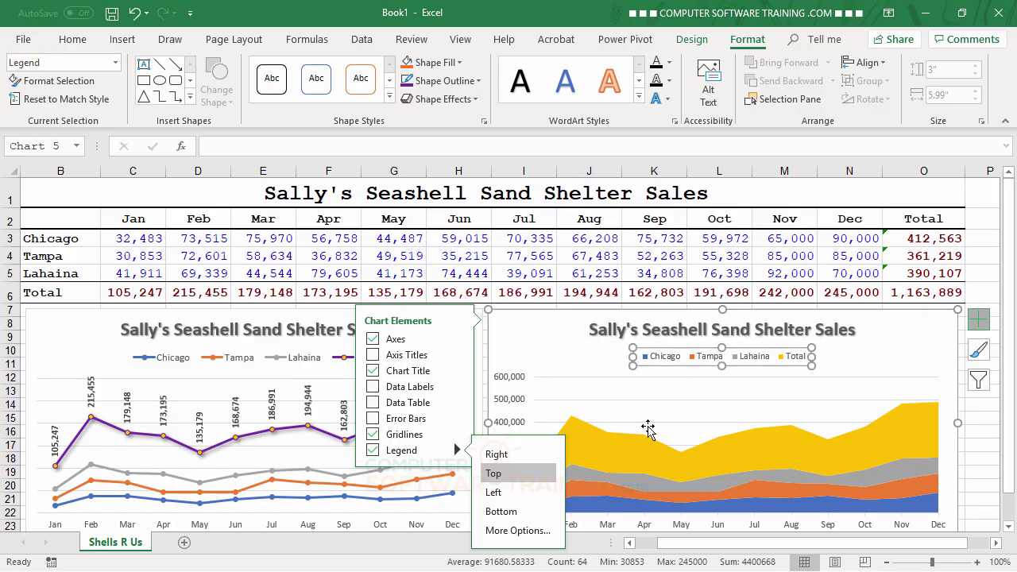
click(74, 47)
click(211, 69)
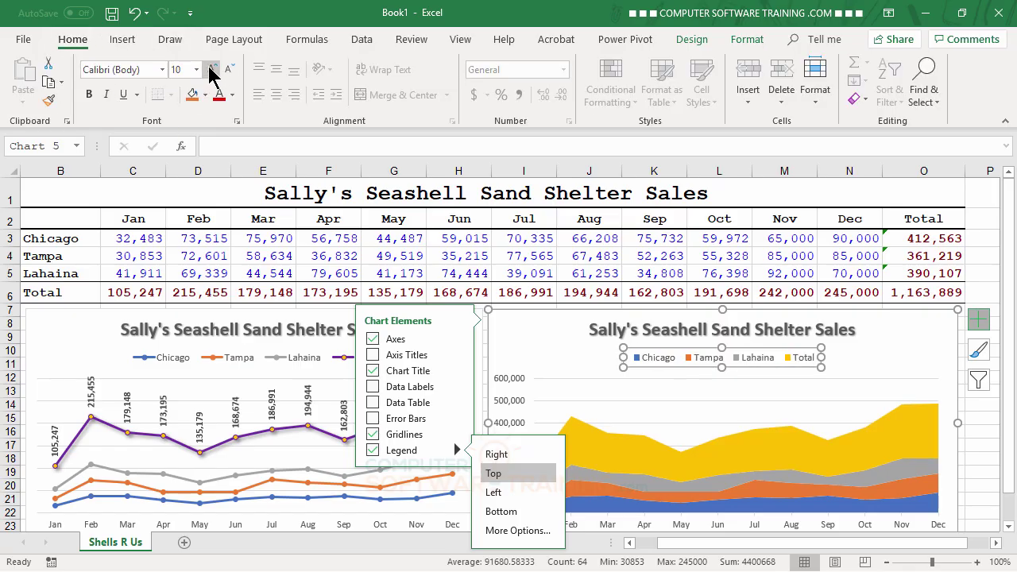
click(89, 93)
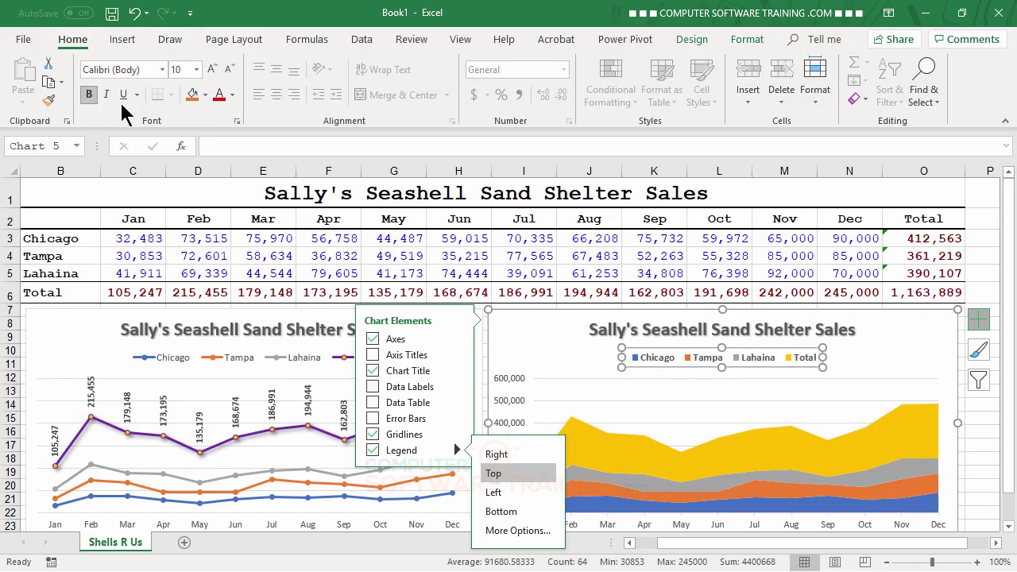
click(919, 334)
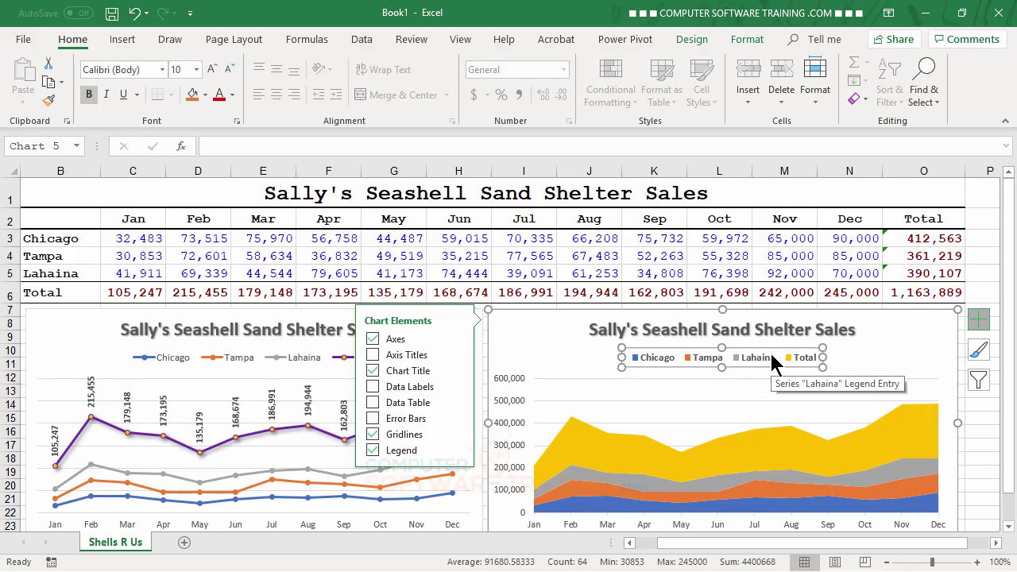
- Apply the first Outer shadow preset to the area chart's legend and close the formatting pane
click(748, 39)
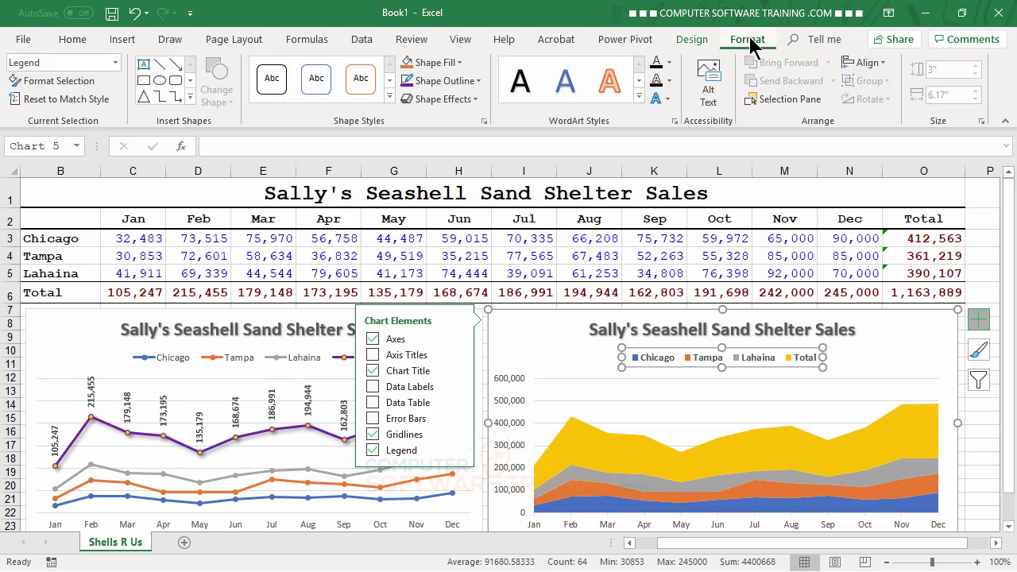
click(79, 83)
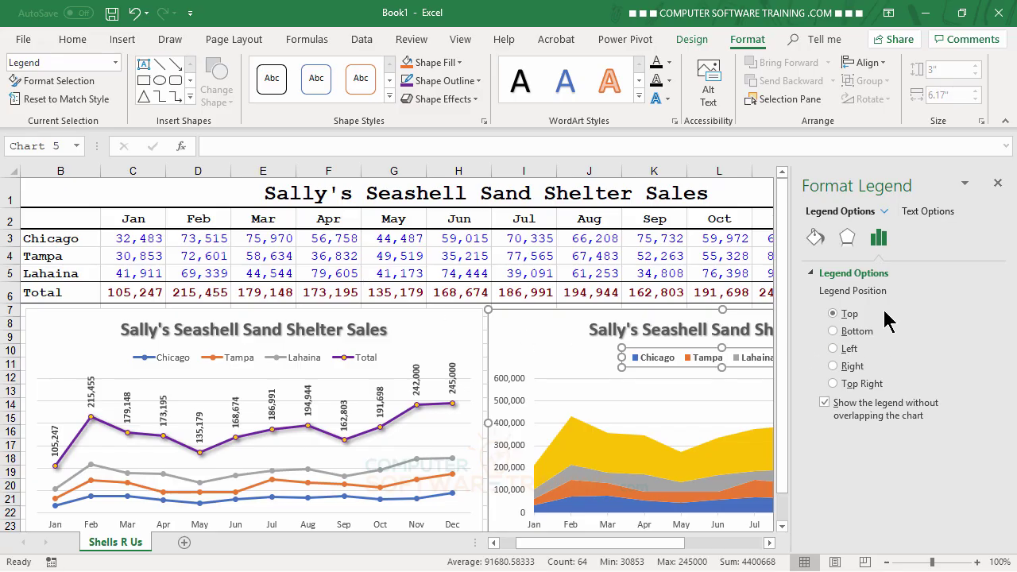
click(846, 244)
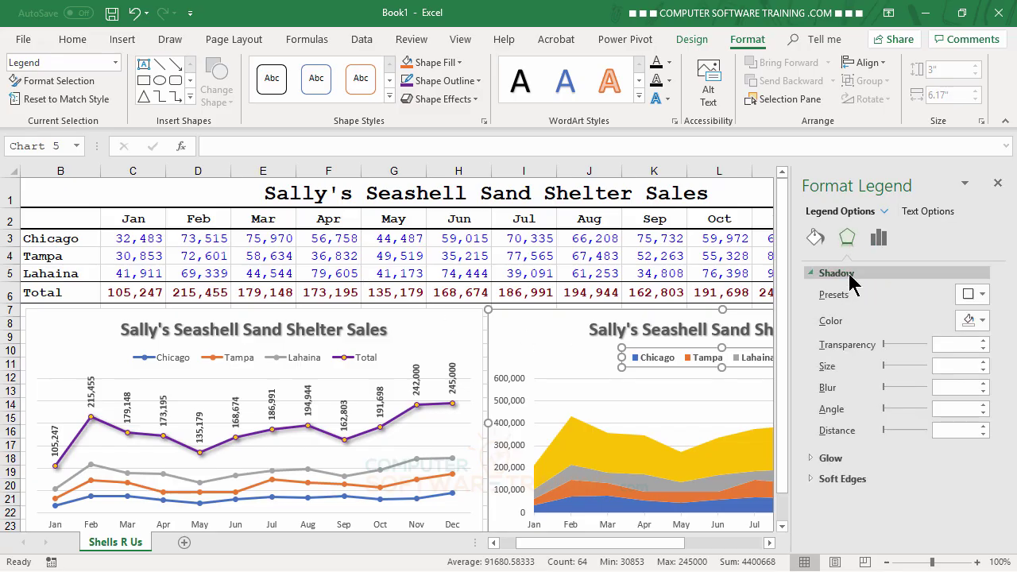
click(983, 295)
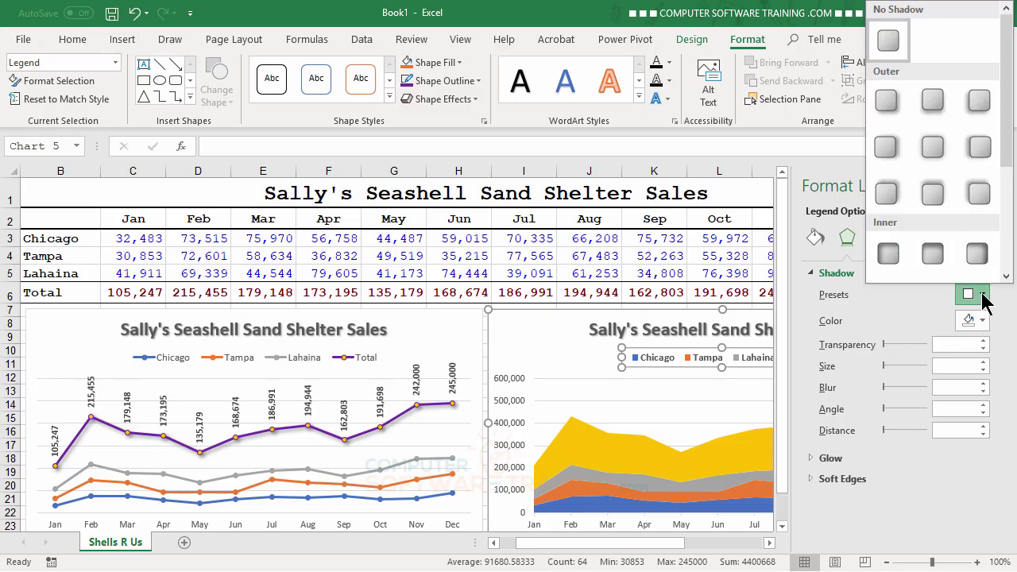
click(886, 101)
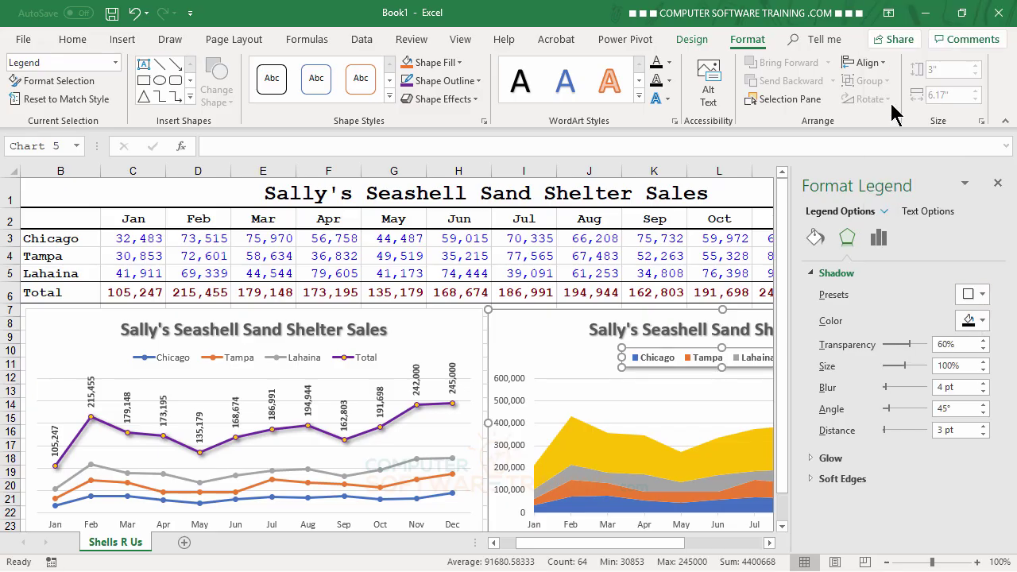
click(998, 183)
- Change the area chart's Total series to Stacked Line with Markers, keeping the other series as Stacked Area
click(979, 319)
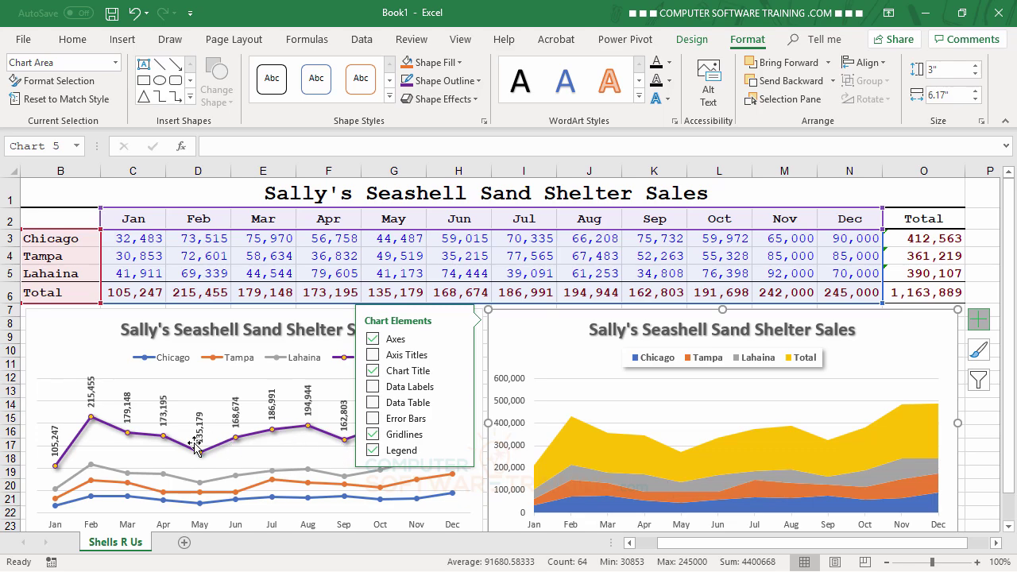
click(645, 459)
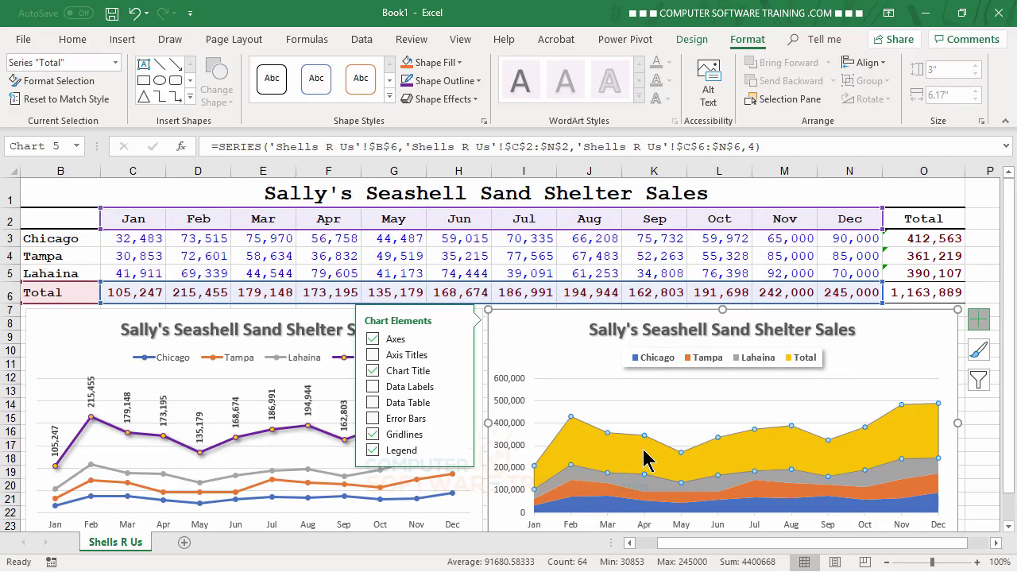
click(696, 43)
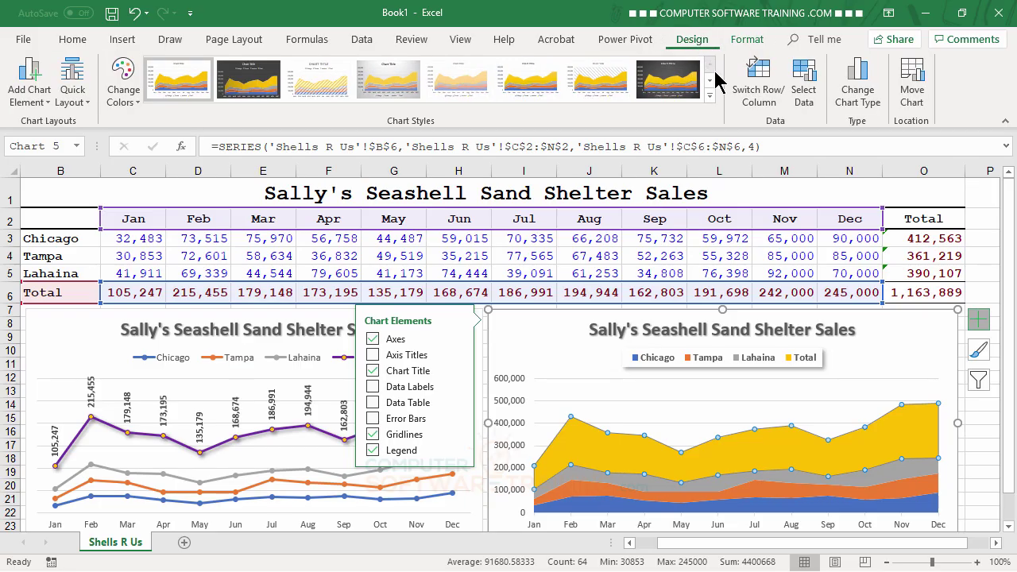
click(865, 104)
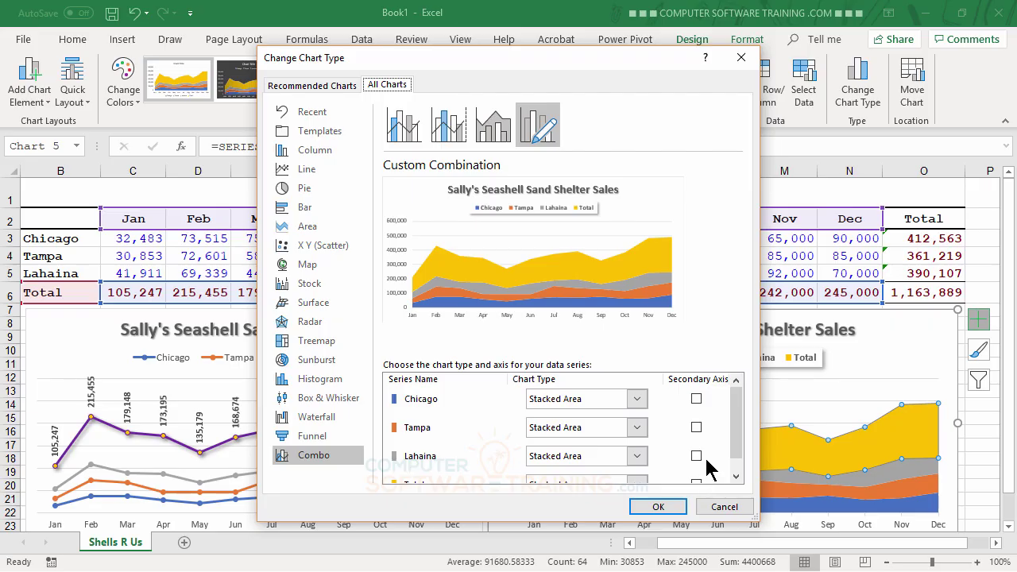
drag(736, 431, 735, 454)
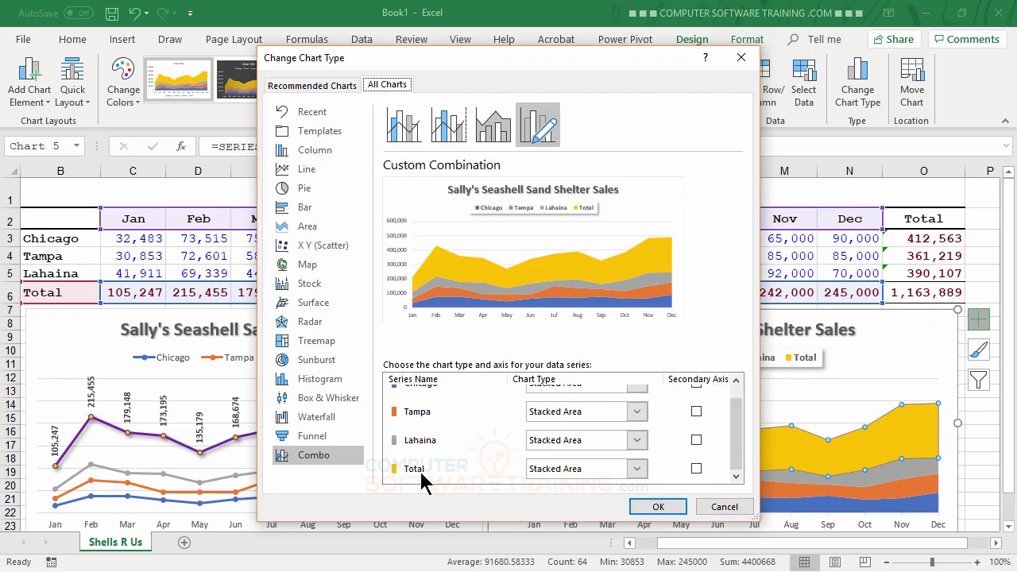
click(637, 470)
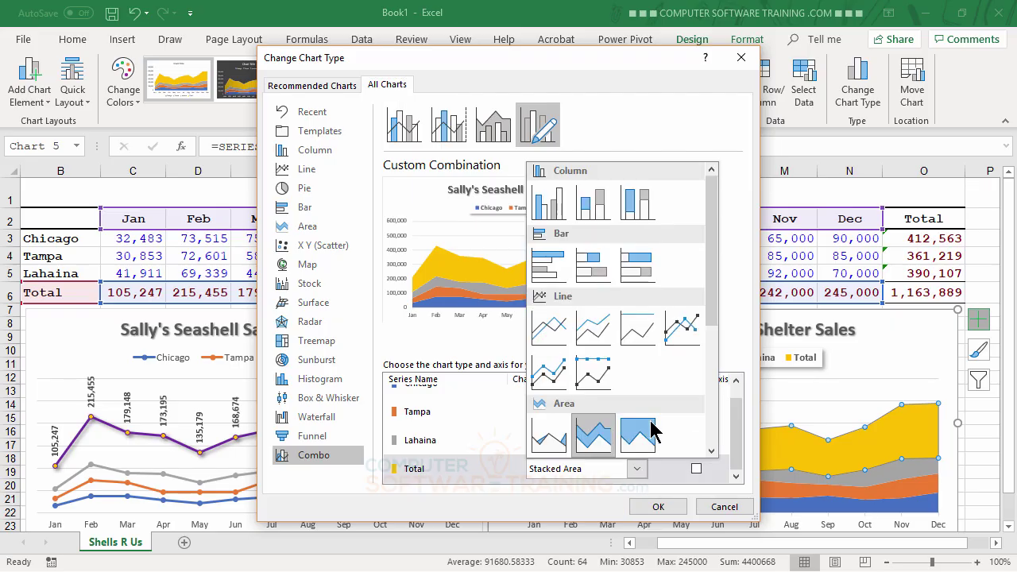
click(554, 378)
click(661, 508)
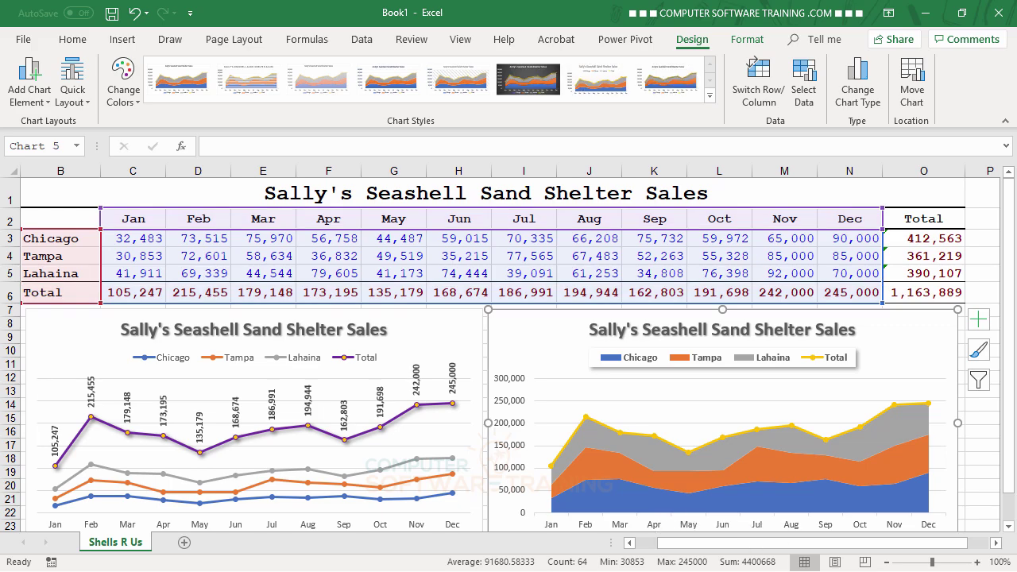
- Add data labels to all series of the combined area and line chart and open the label formatting options
click(978, 321)
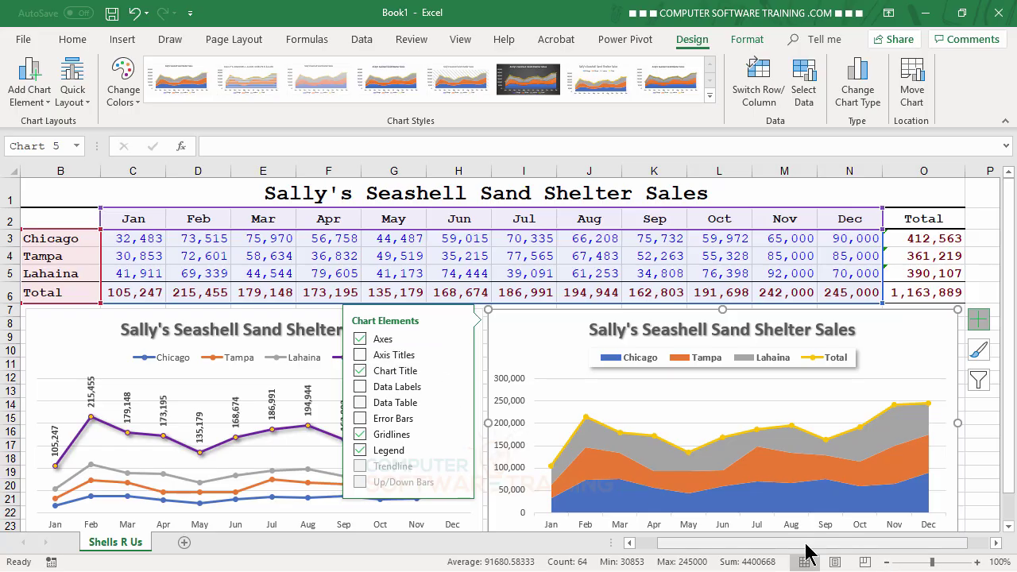
click(457, 389)
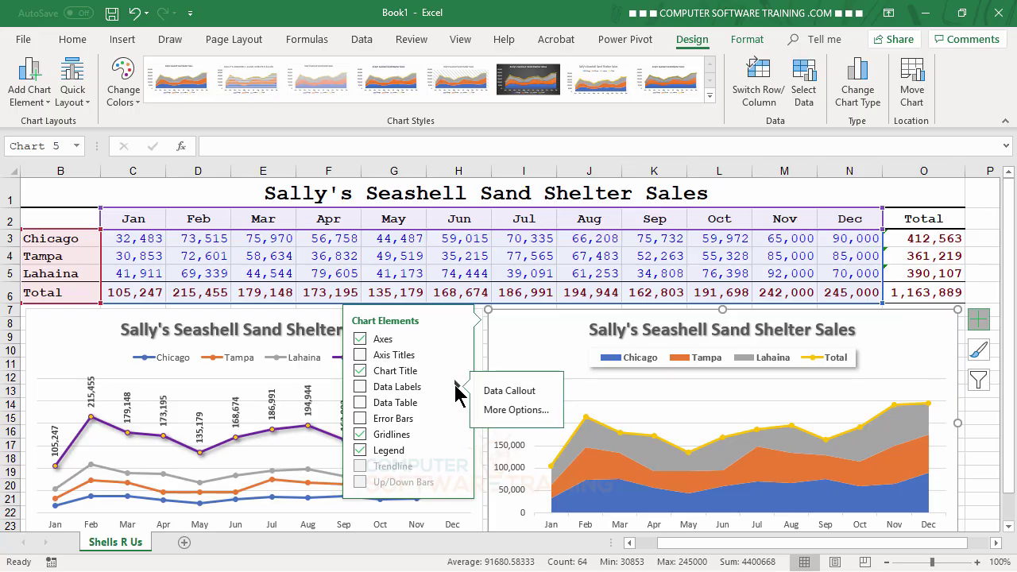
click(517, 410)
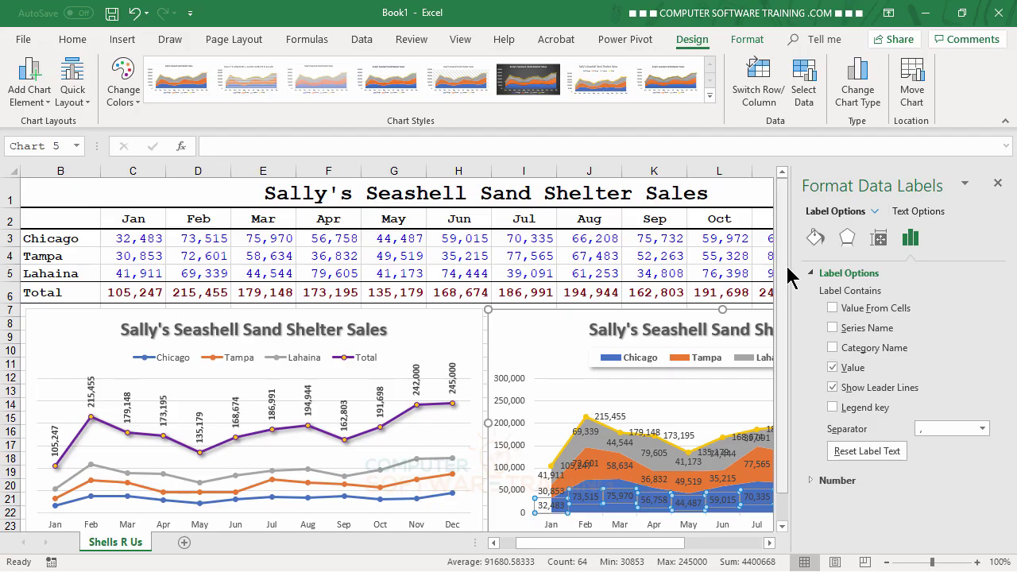
- Close the label formatting pane and undo the data labels added to all series of the combined area and line chart
click(997, 184)
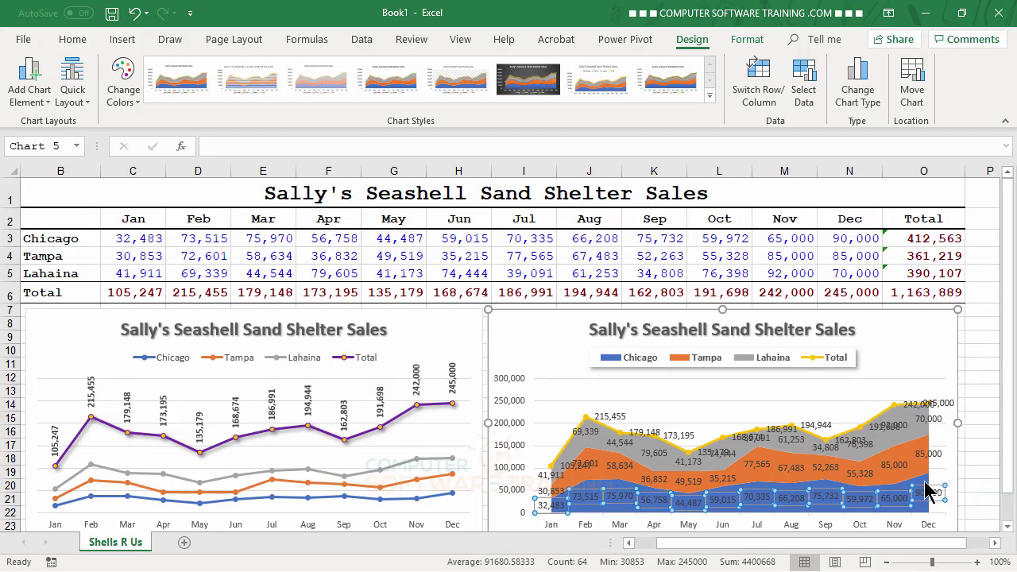
click(929, 325)
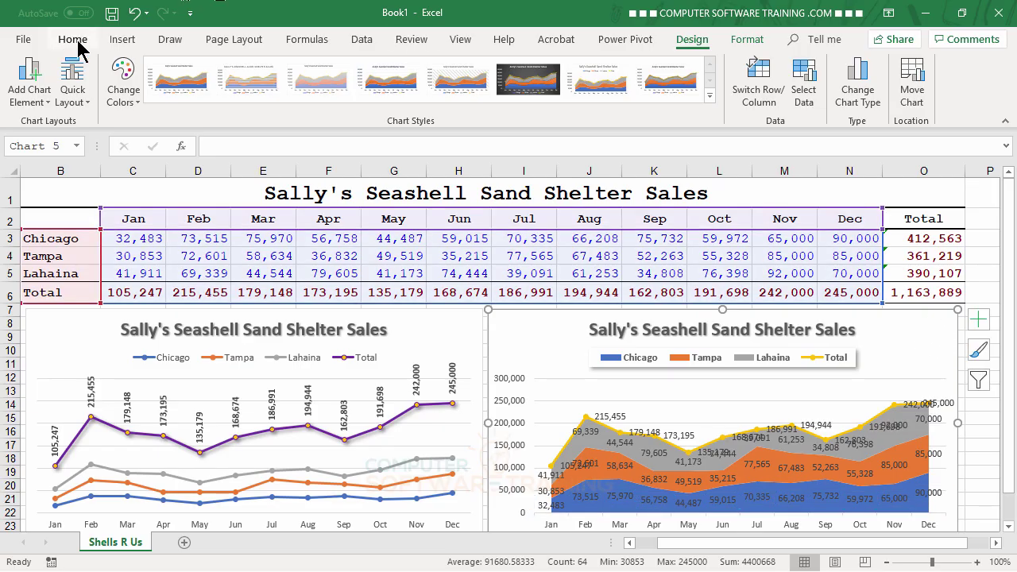
click(135, 14)
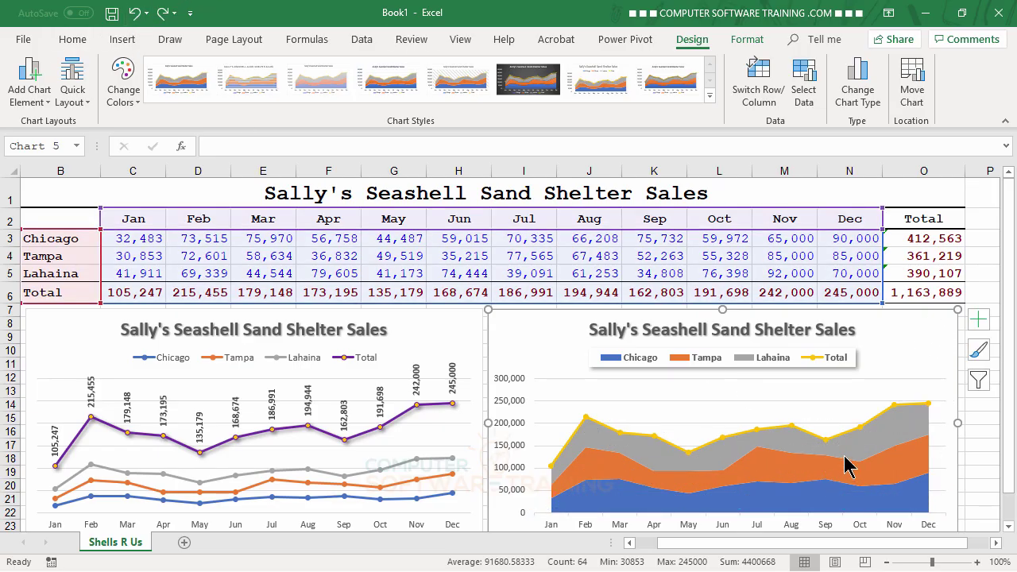
- Add data labels to only the Total line of the area chart and set their label position to Above
click(877, 425)
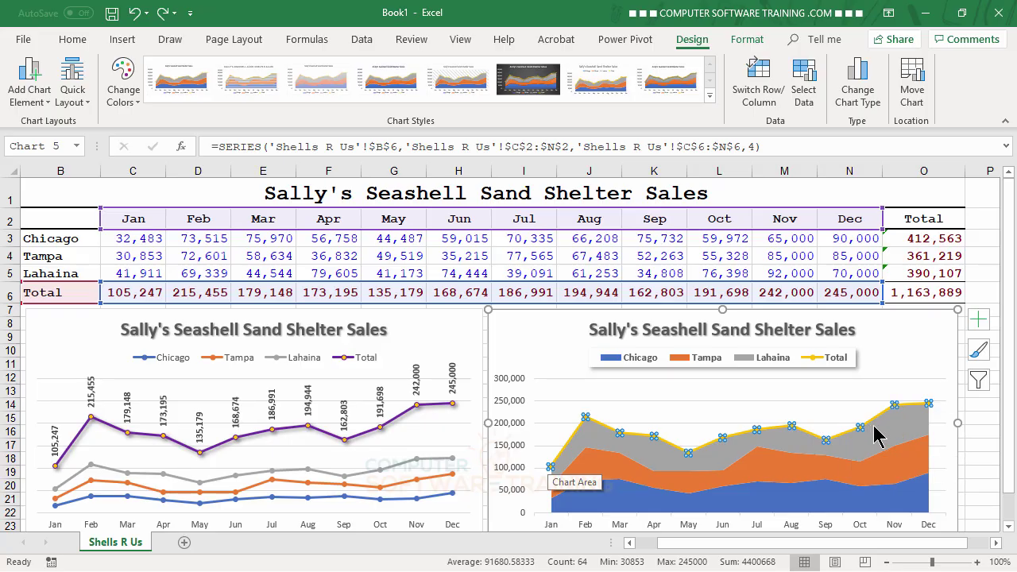
click(981, 322)
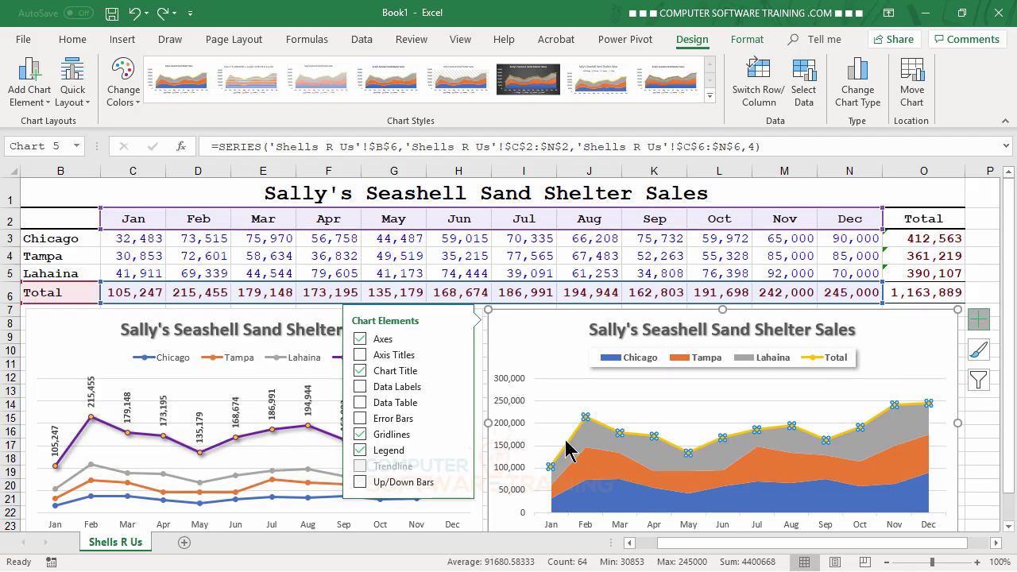
click(459, 389)
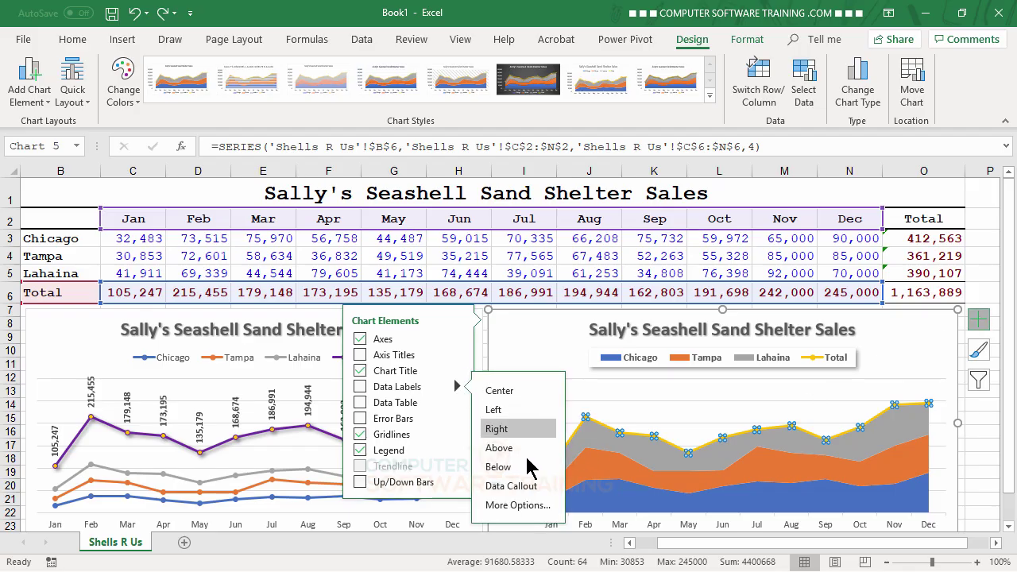
click(525, 505)
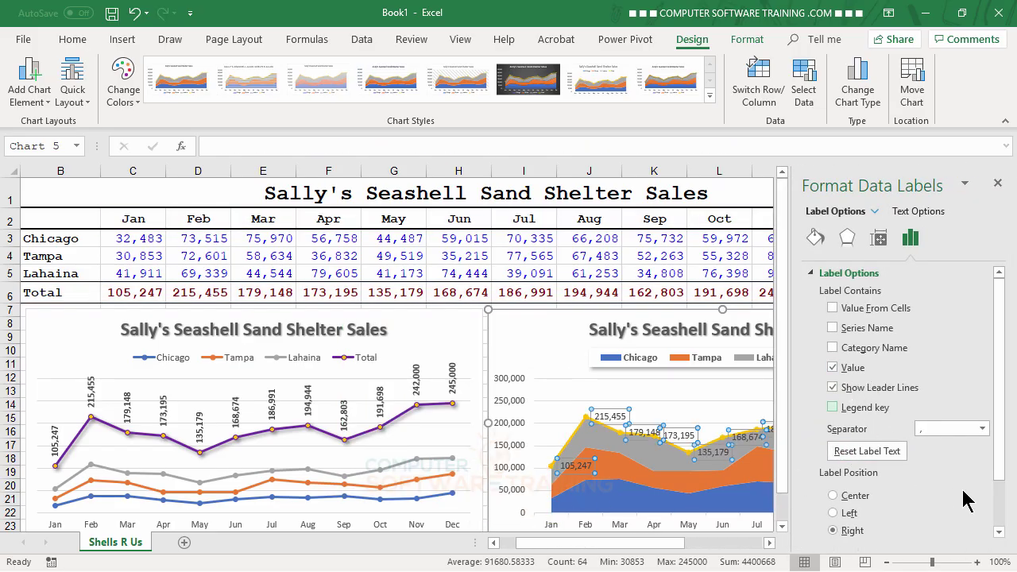
drag(999, 476, 999, 522)
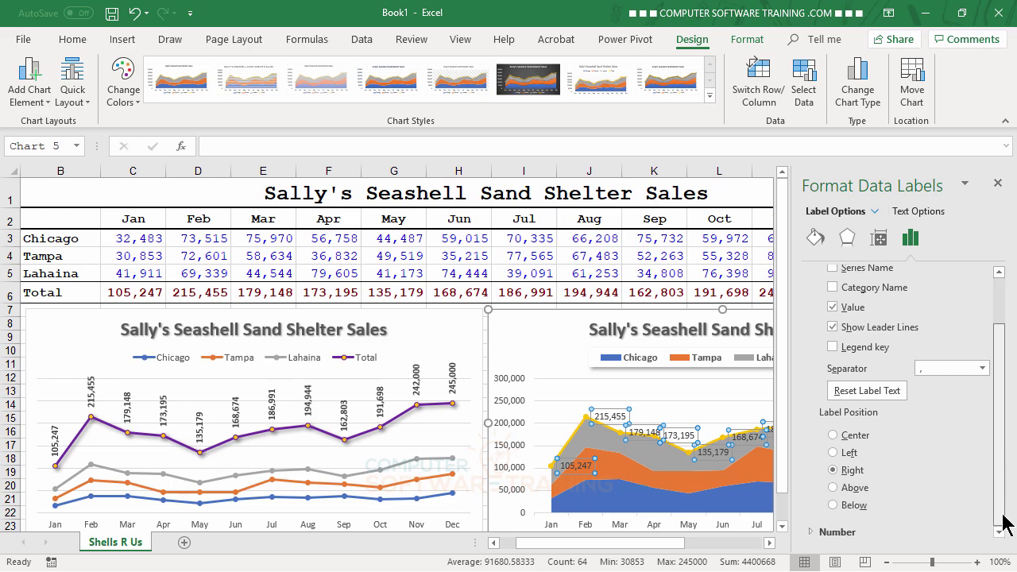
click(834, 488)
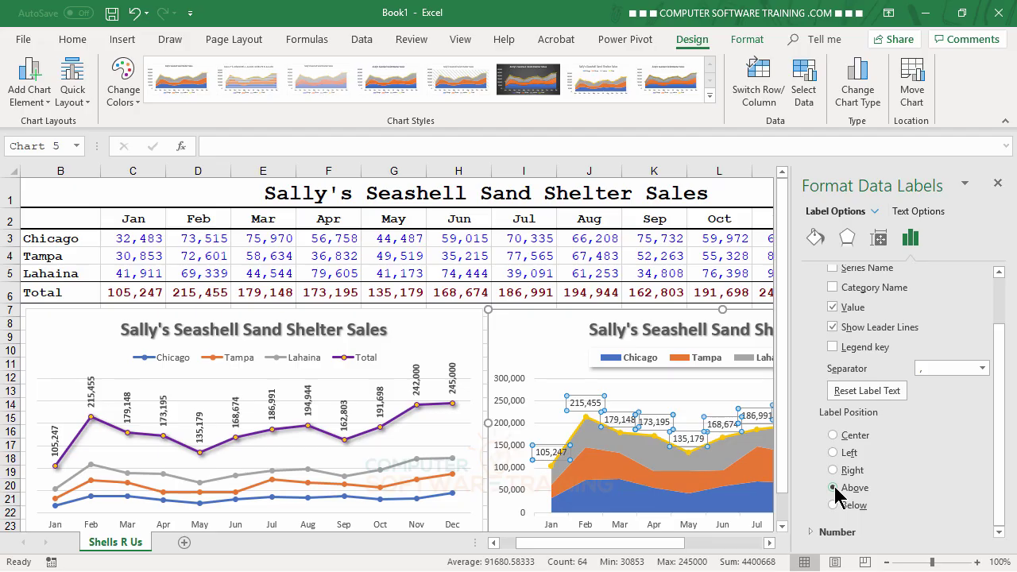
- Set the text direction of the area chart's Total labels to Rotate all text 270° and close the formatting pane
click(881, 240)
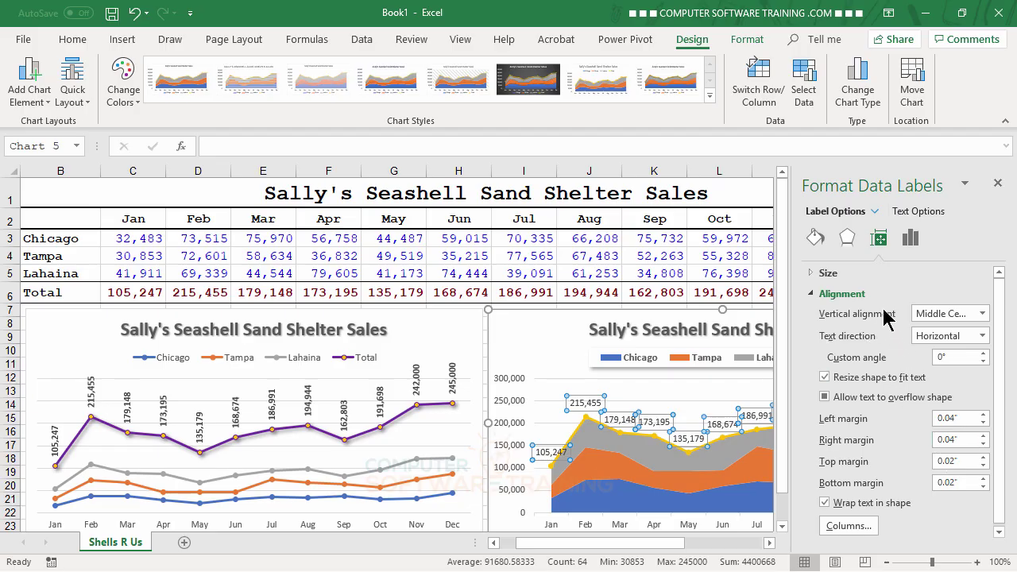
click(983, 337)
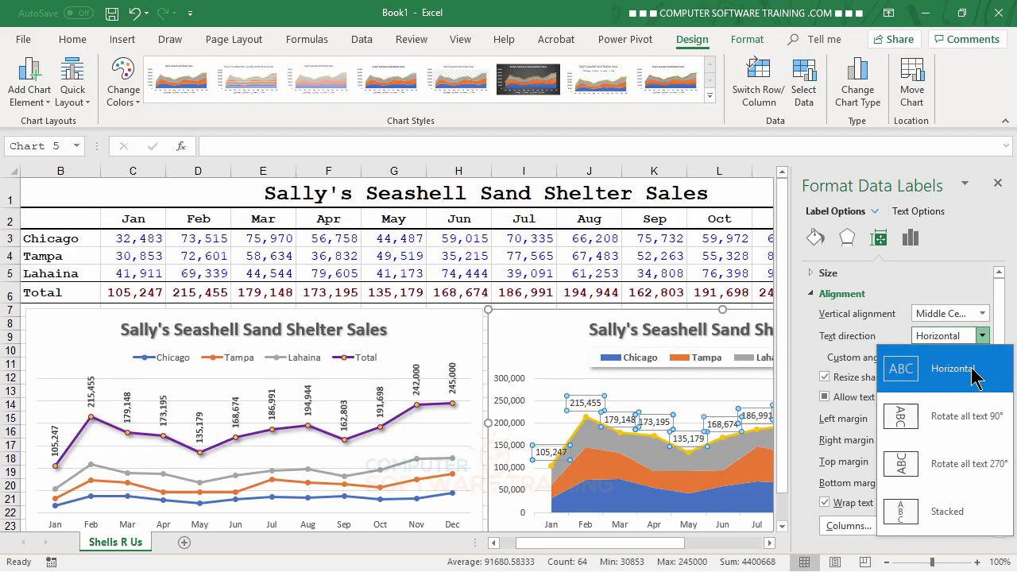
click(969, 467)
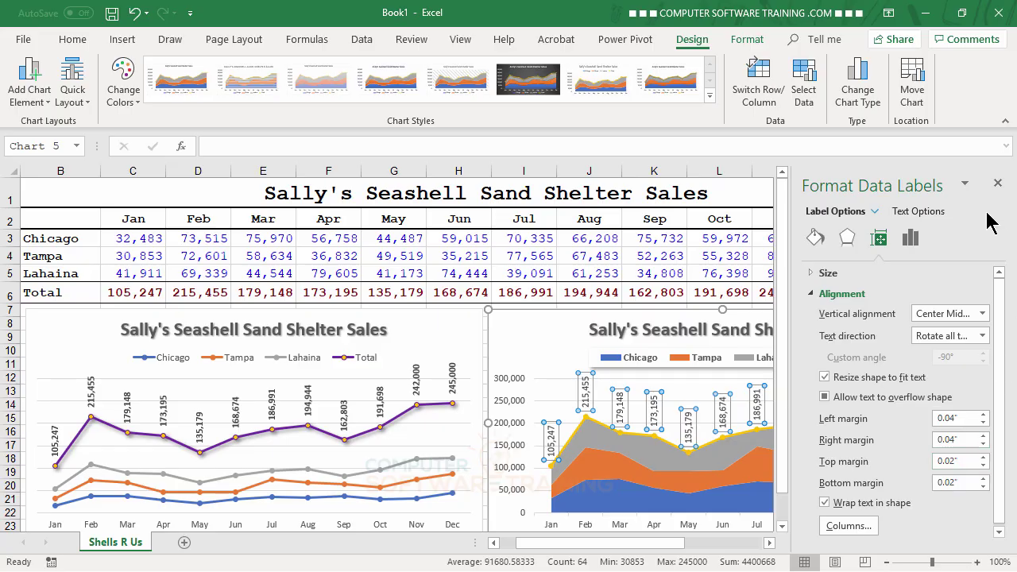
click(998, 182)
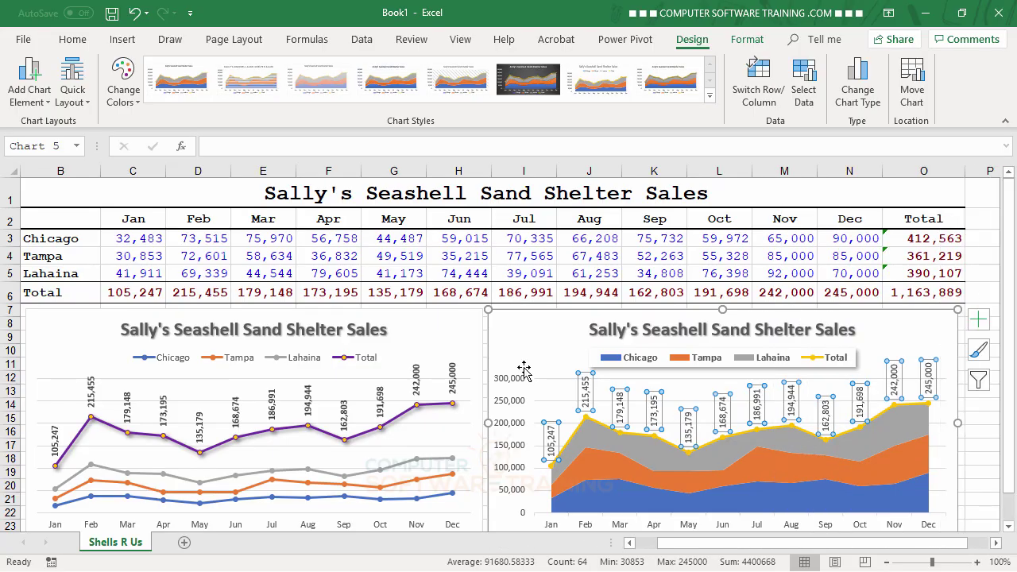
- Make the area chart's Total data labels bold and reduce their font size to 7
click(80, 39)
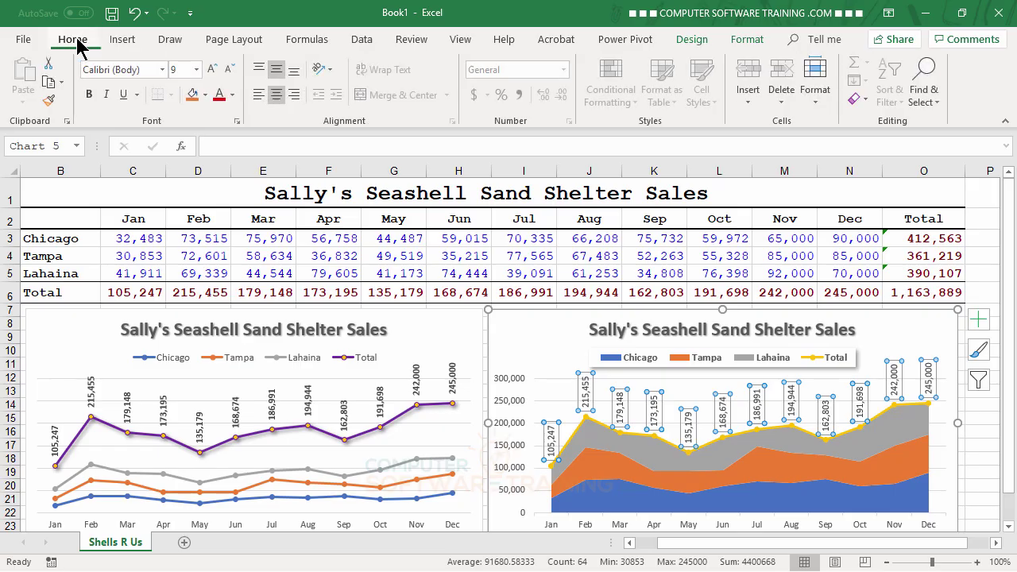
click(89, 95)
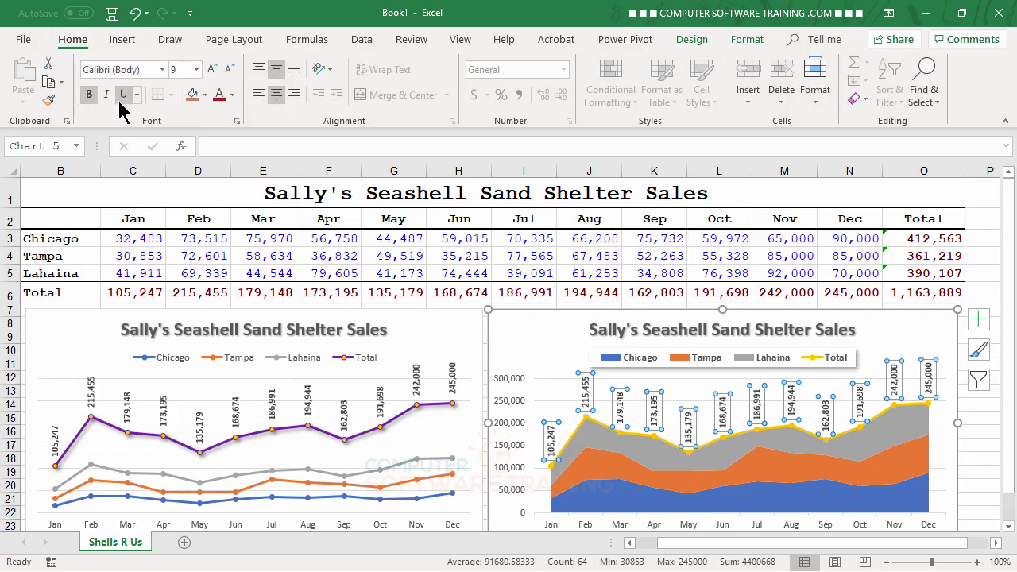
click(230, 69)
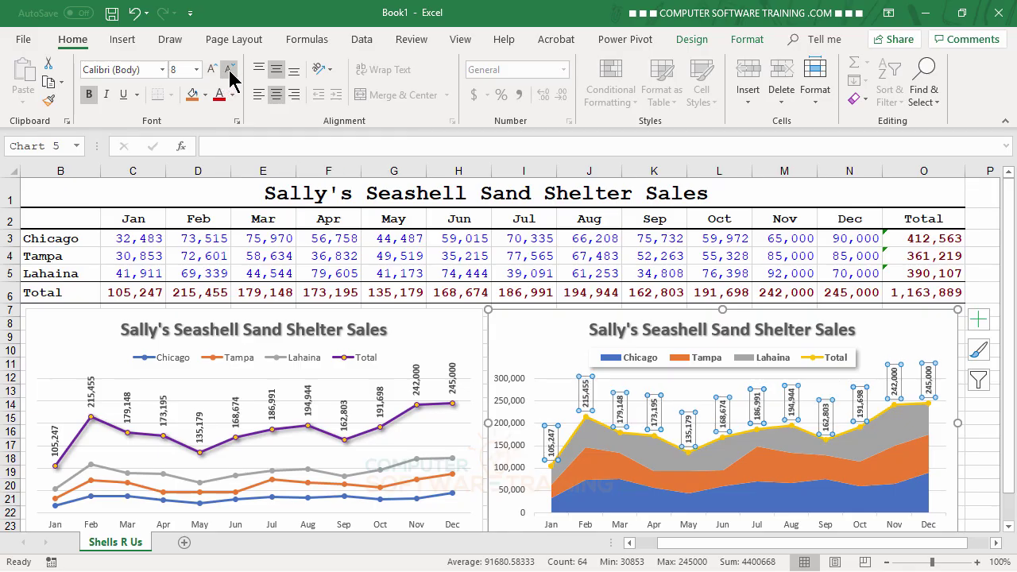
click(230, 68)
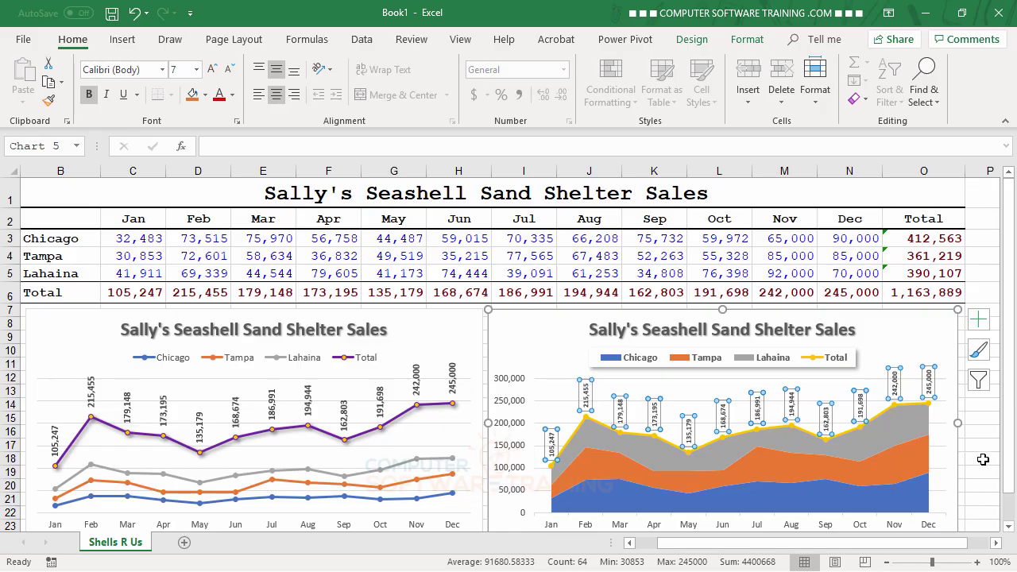
- Apply the first Outer shadow preset to the Total line in the area chart
click(716, 451)
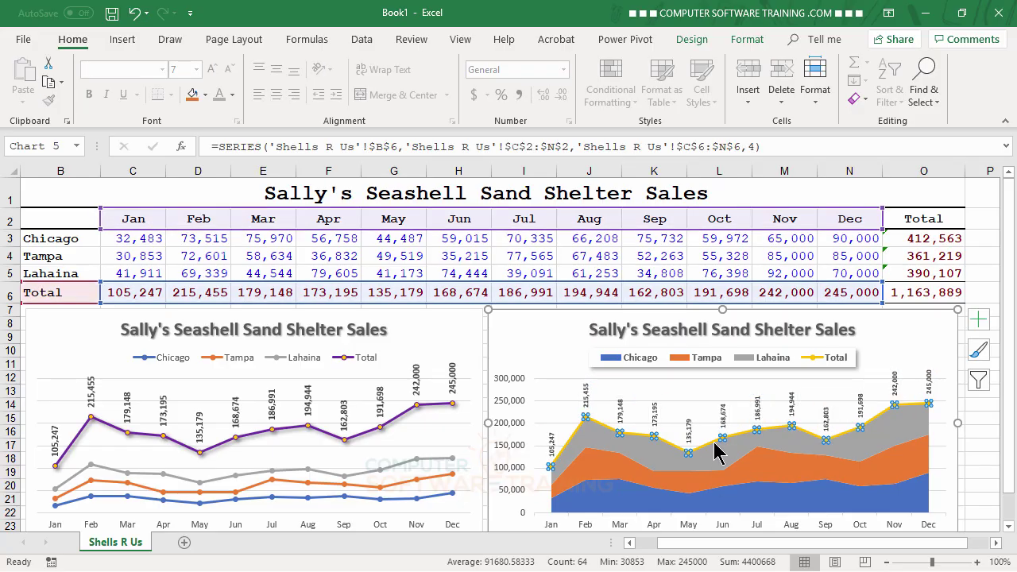
click(750, 40)
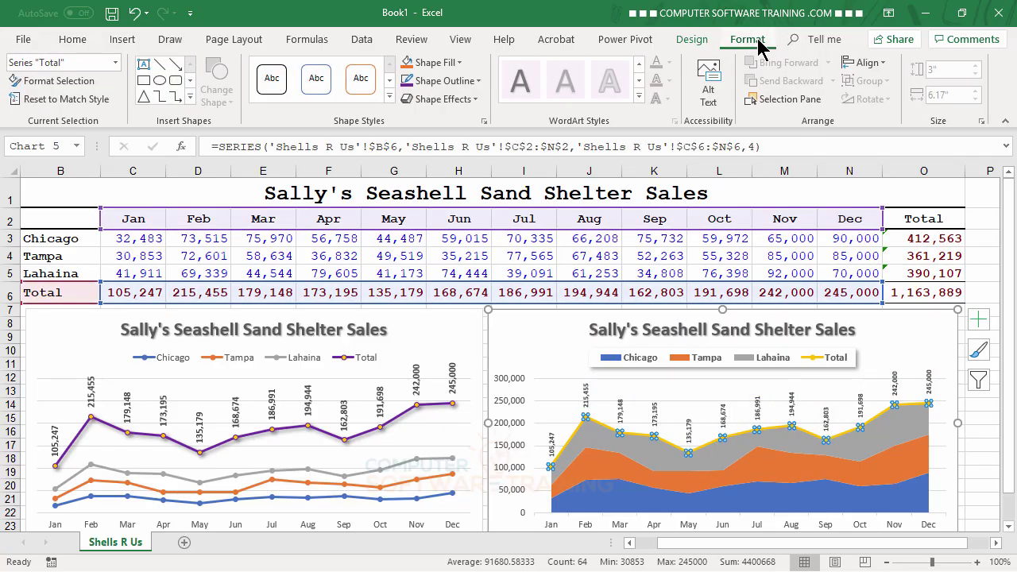
click(481, 100)
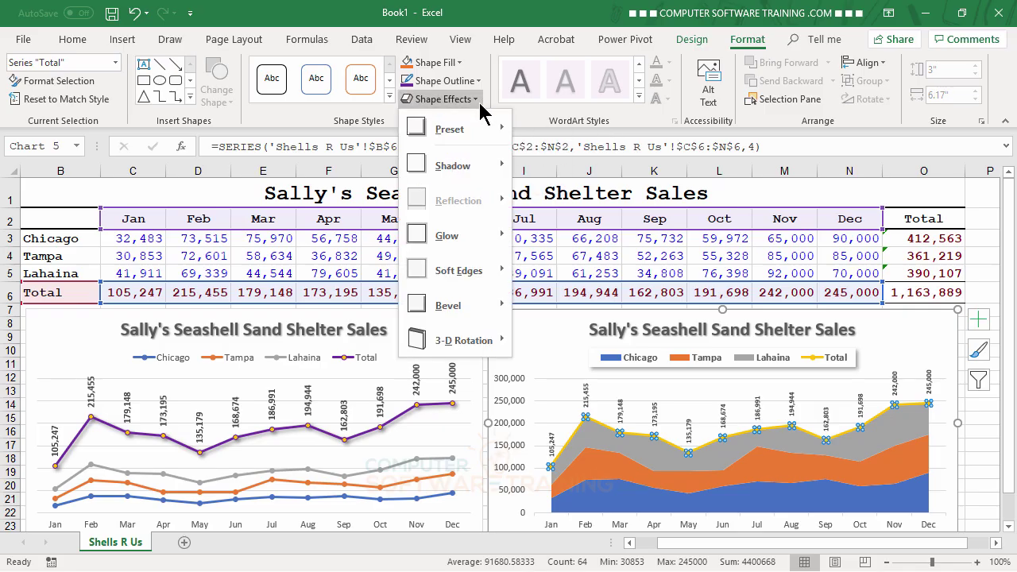
mouse_move(466, 169)
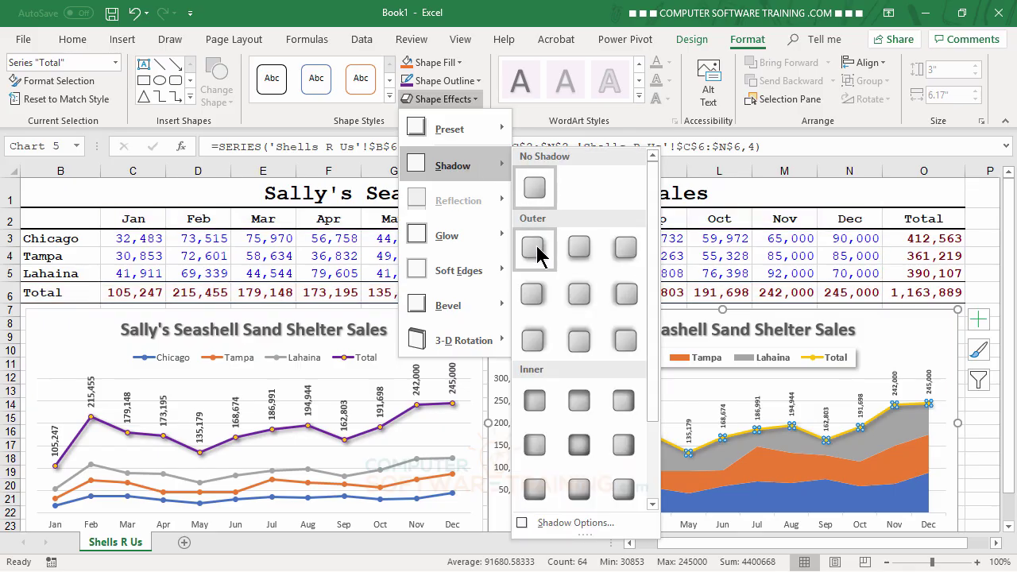
click(537, 252)
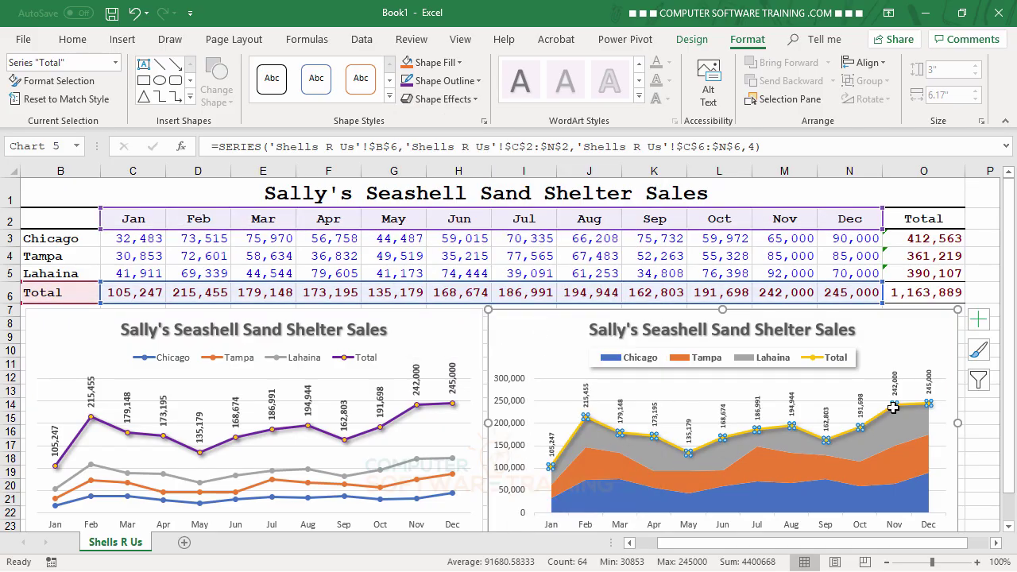
- Hide the area chart's Primary Vertical axis and deselect the chart
click(926, 331)
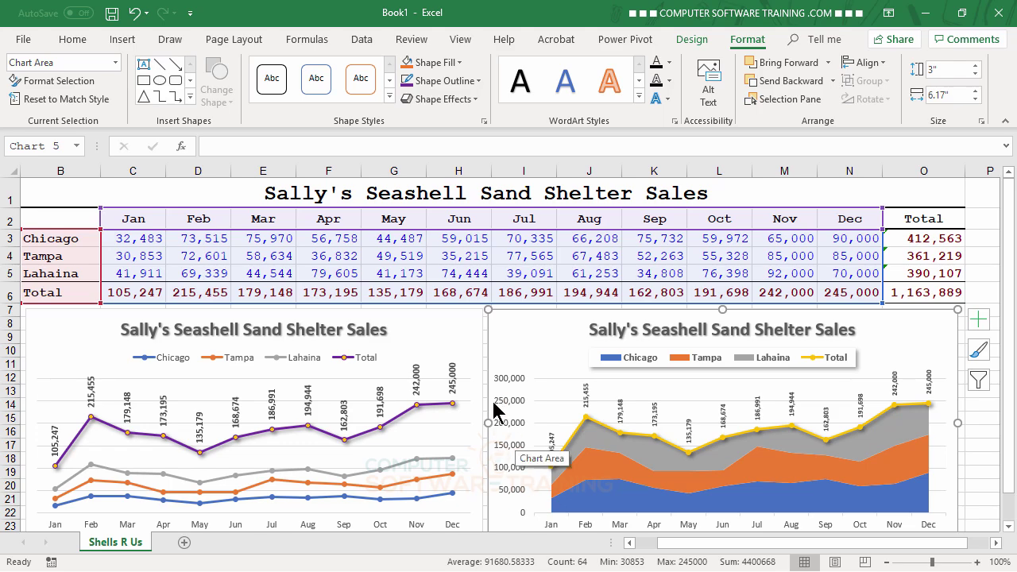
click(979, 322)
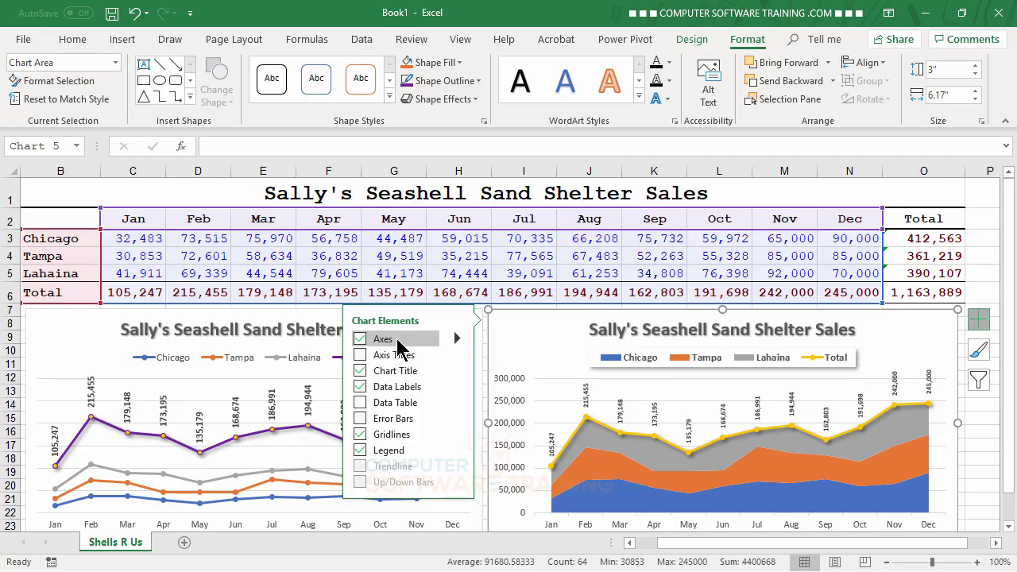
click(457, 341)
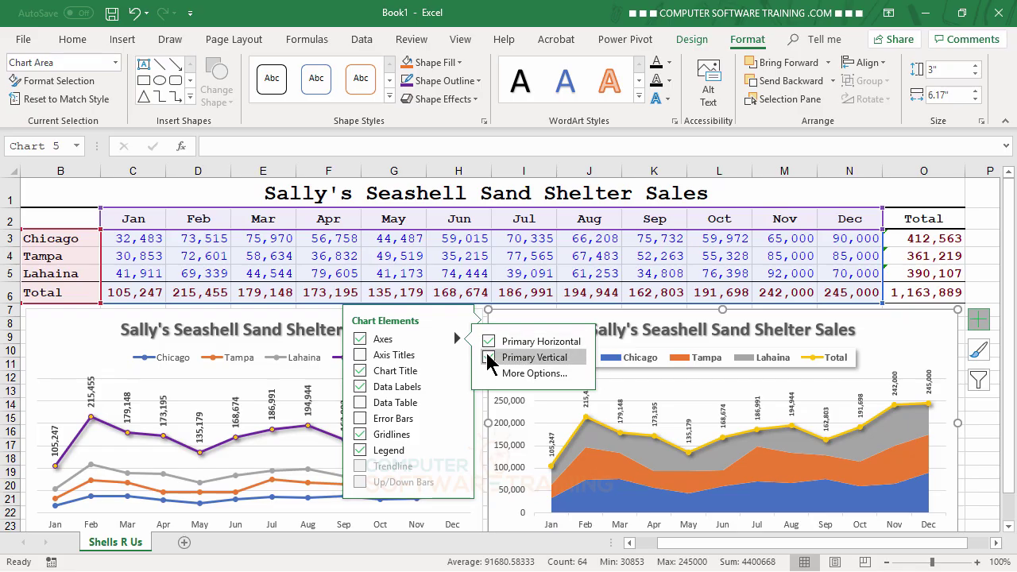
click(488, 357)
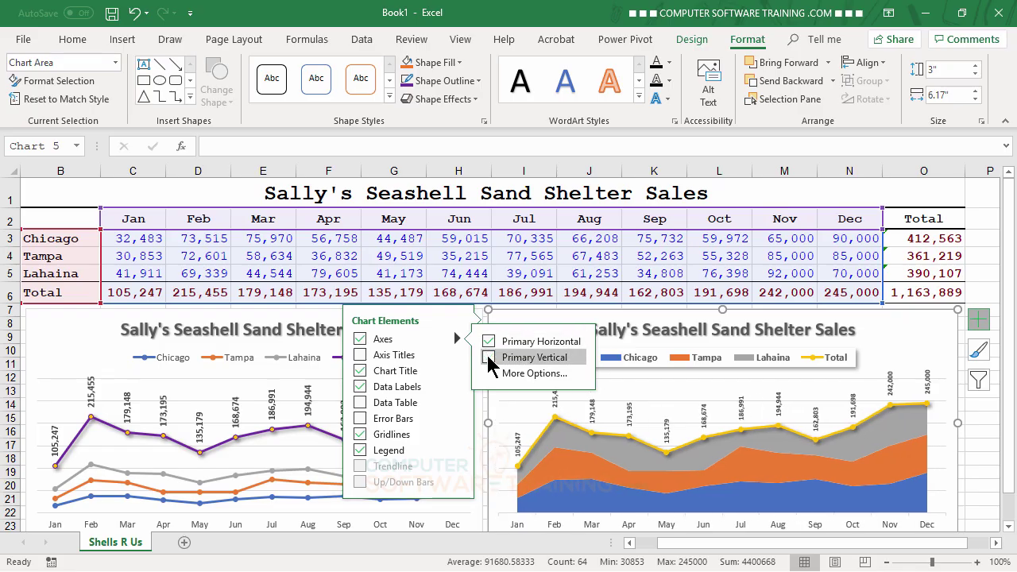
click(983, 279)
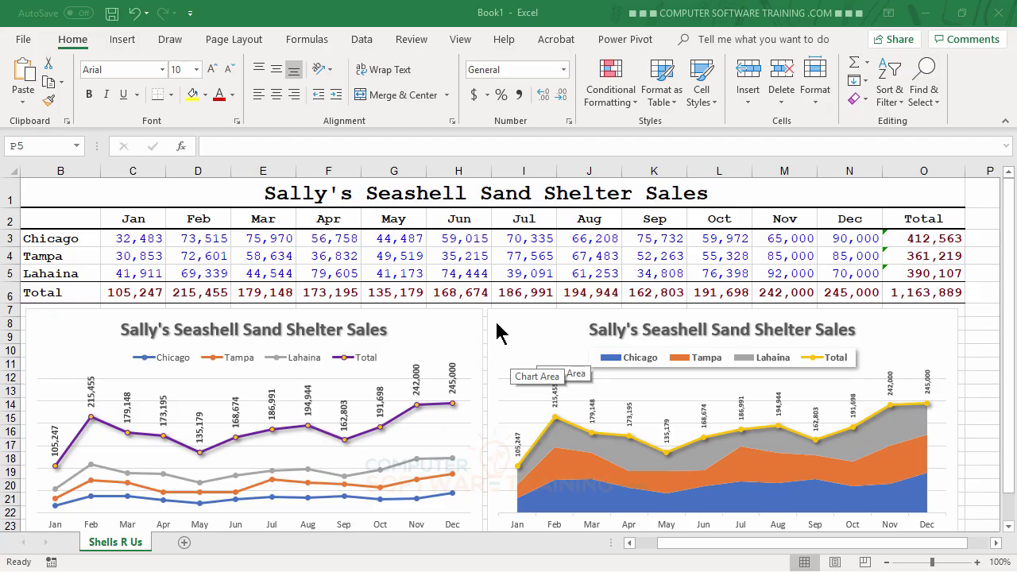
- Insert a 2-D Line with Markers chart from the monthly sales data in B2:N6, including the Total row
scroll(499, 322, down, 3)
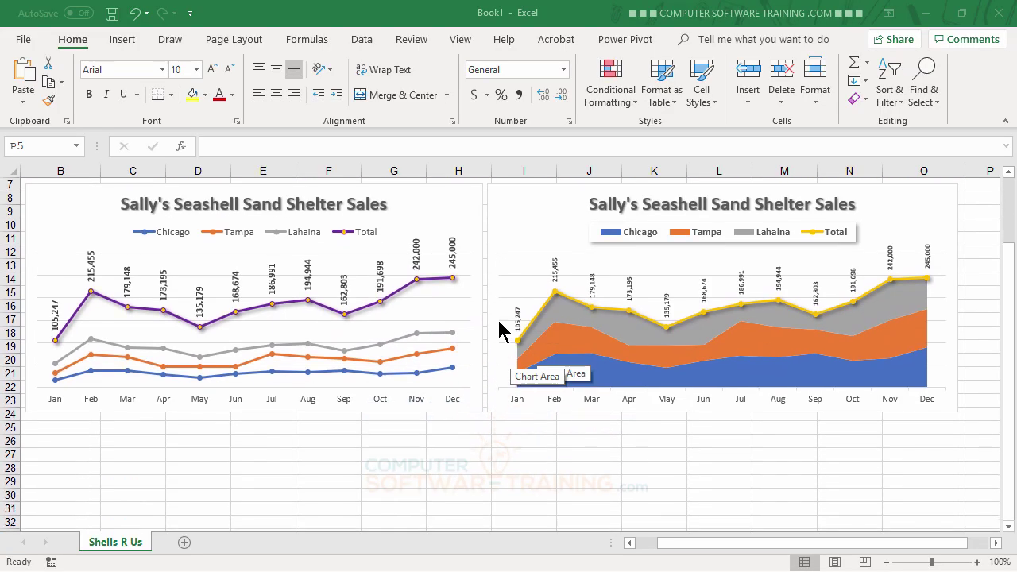
scroll(499, 322, up, 3)
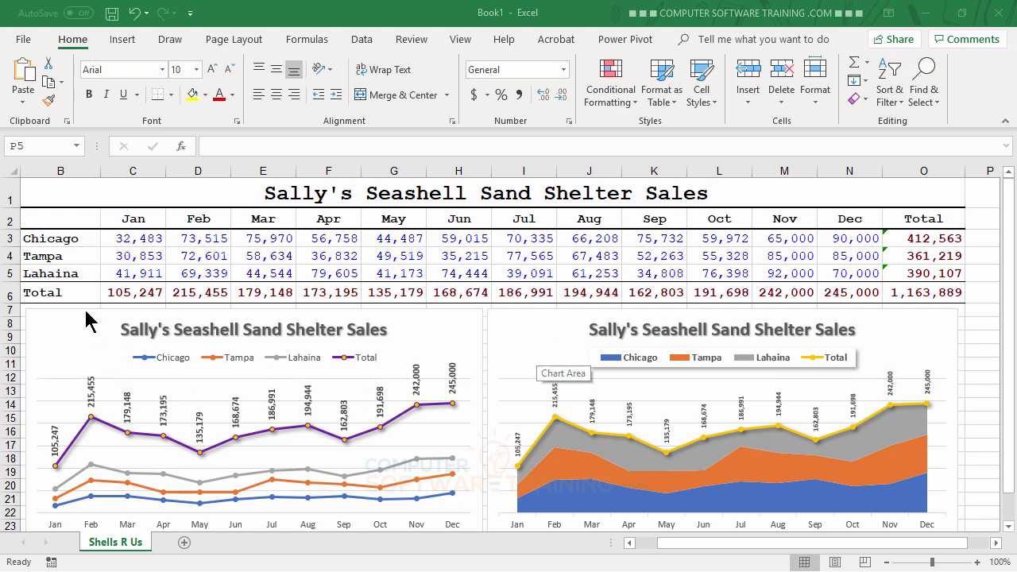
drag(49, 217, 846, 286)
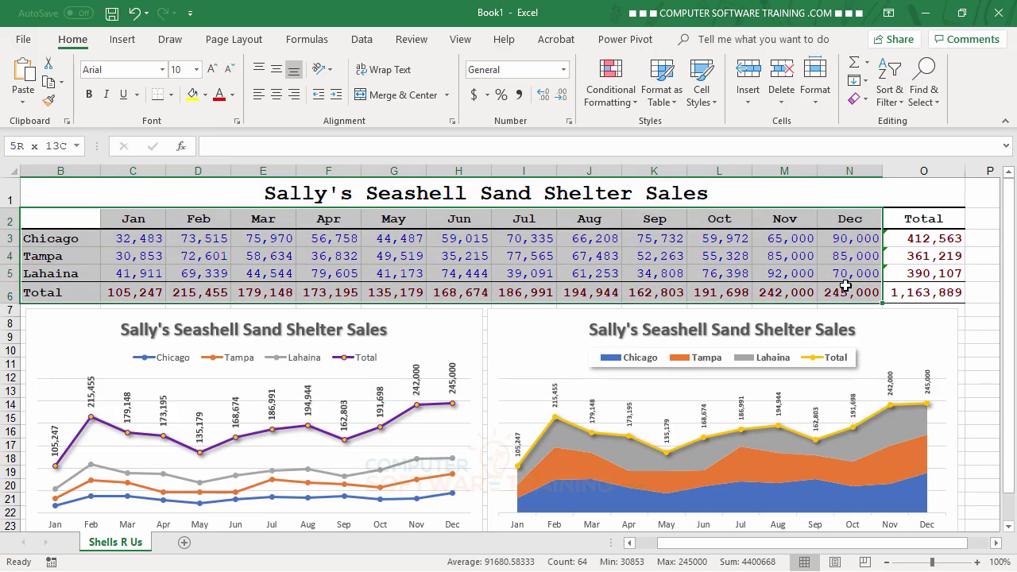
drag(846, 285, 846, 286)
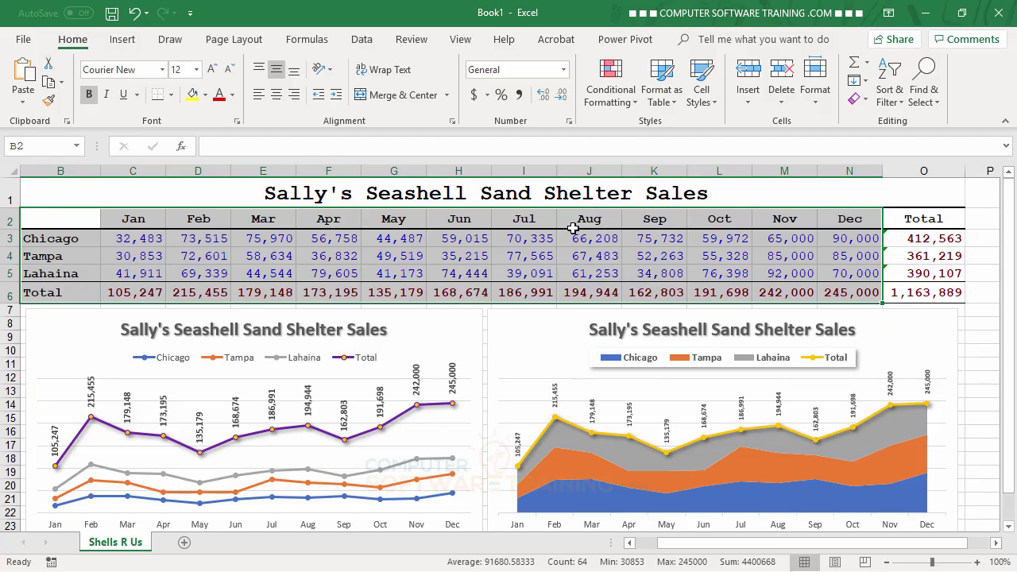
click(127, 42)
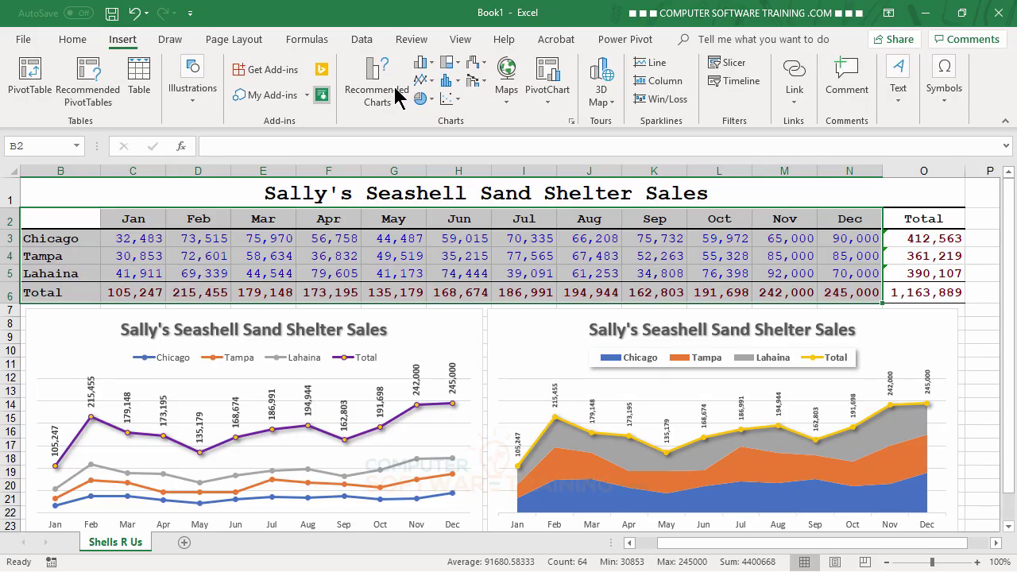
click(422, 80)
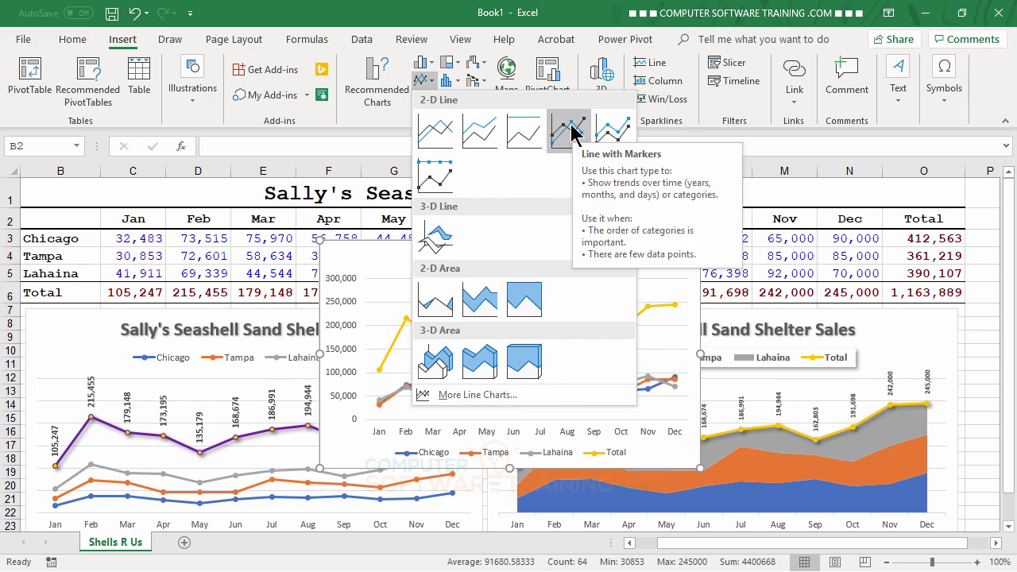
click(571, 132)
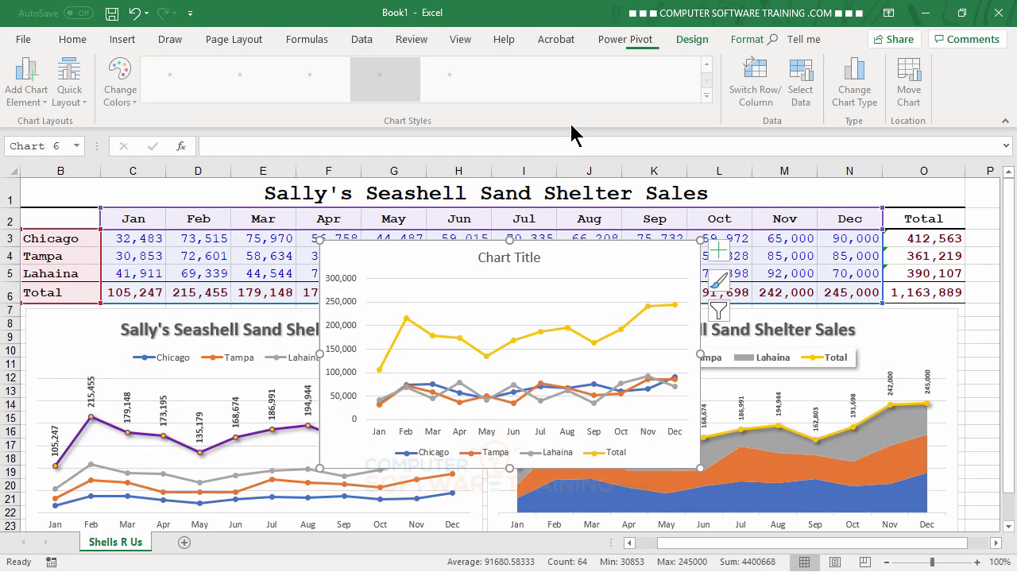
scroll(779, 298, down, 1)
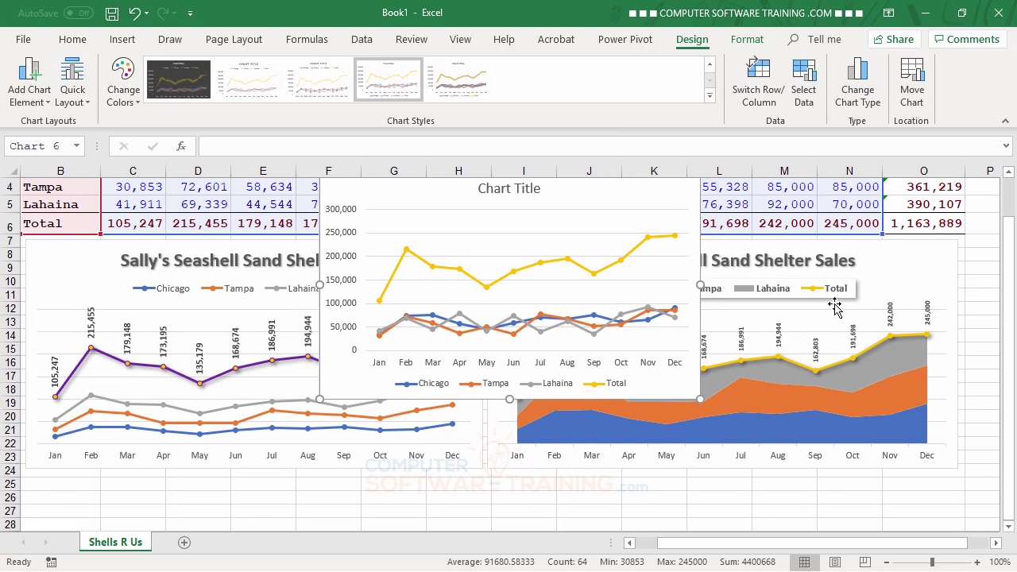
- Move the new line chart directly below the two existing charts and widen it to span columns B through O
drag(667, 199, 623, 301)
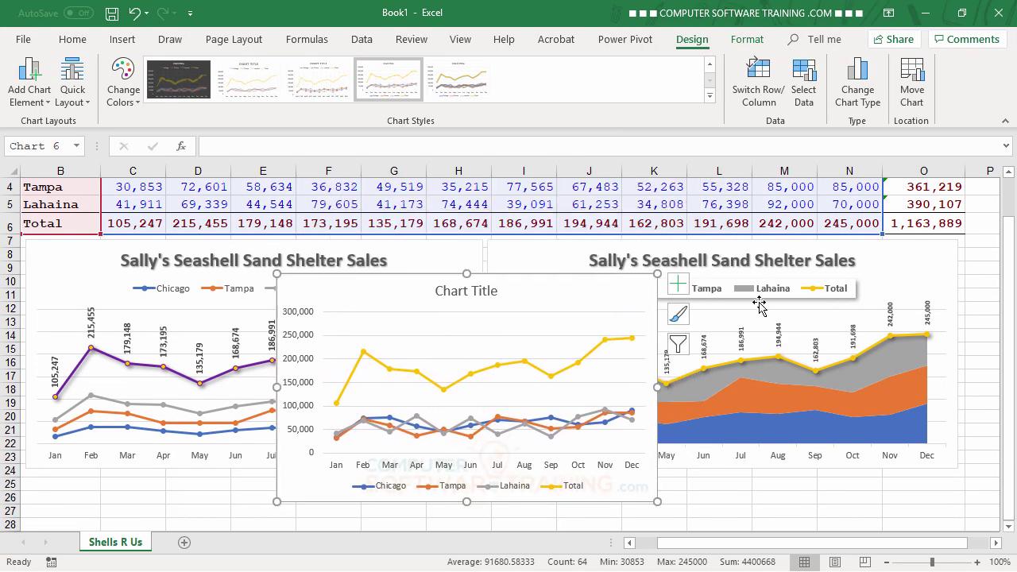
scroll(710, 266, down, 2)
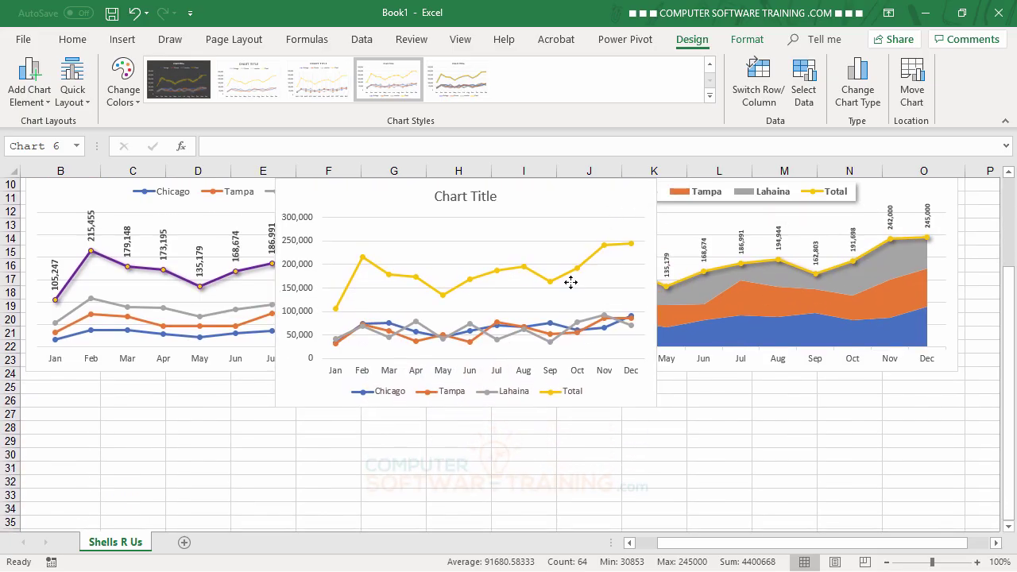
drag(569, 281, 379, 391)
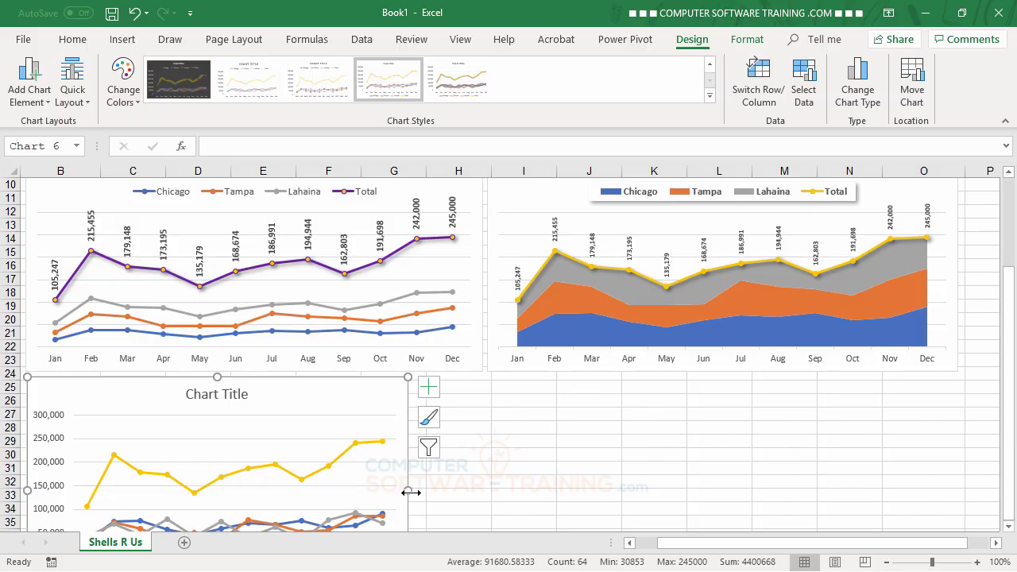
drag(411, 493, 960, 454)
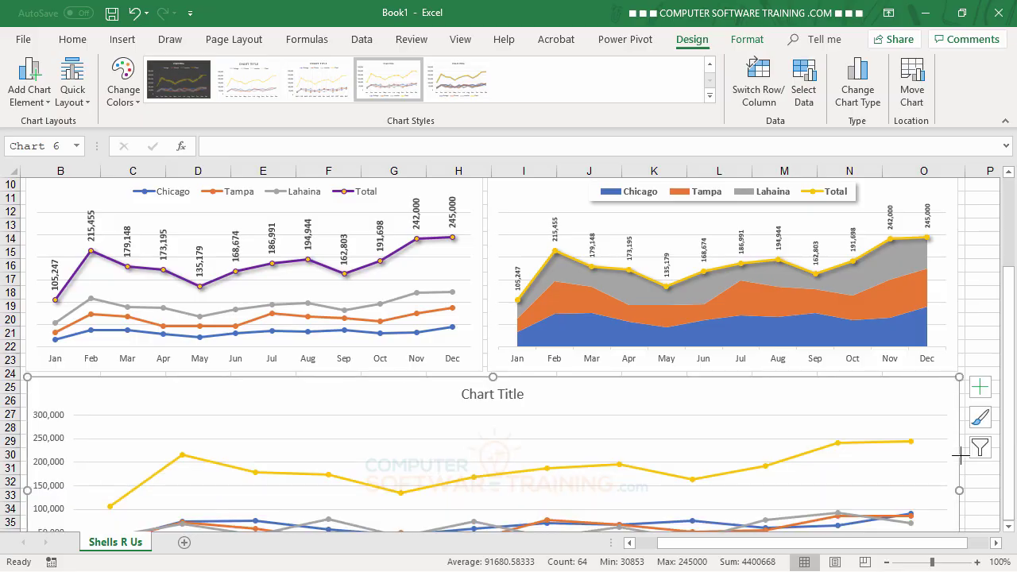
scroll(865, 421, down, 3)
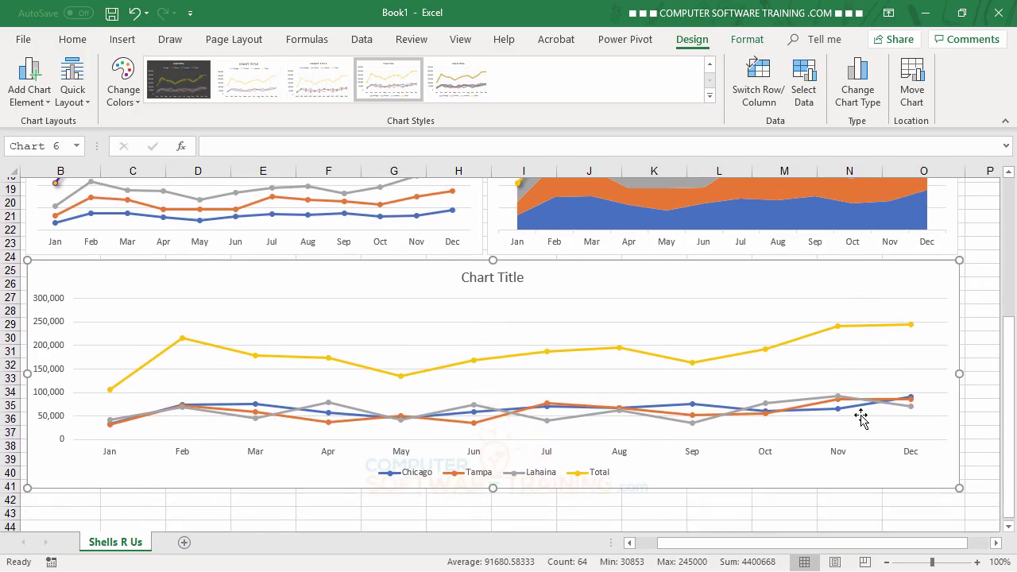
- Link the new line chart's title to the sheet heading in the merged cell range B1:O1
scroll(866, 421, up, 1)
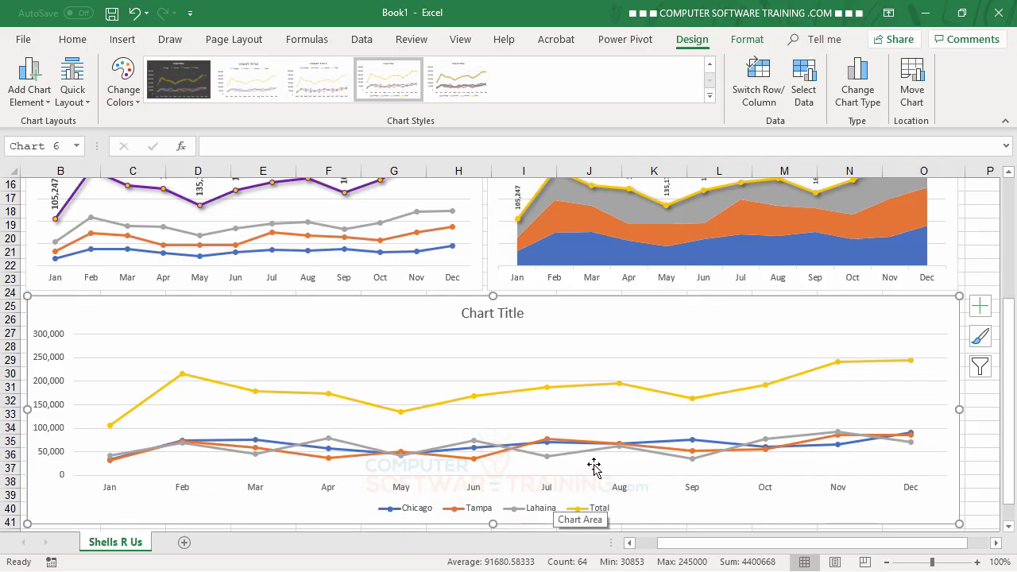
scroll(604, 466, up, 2)
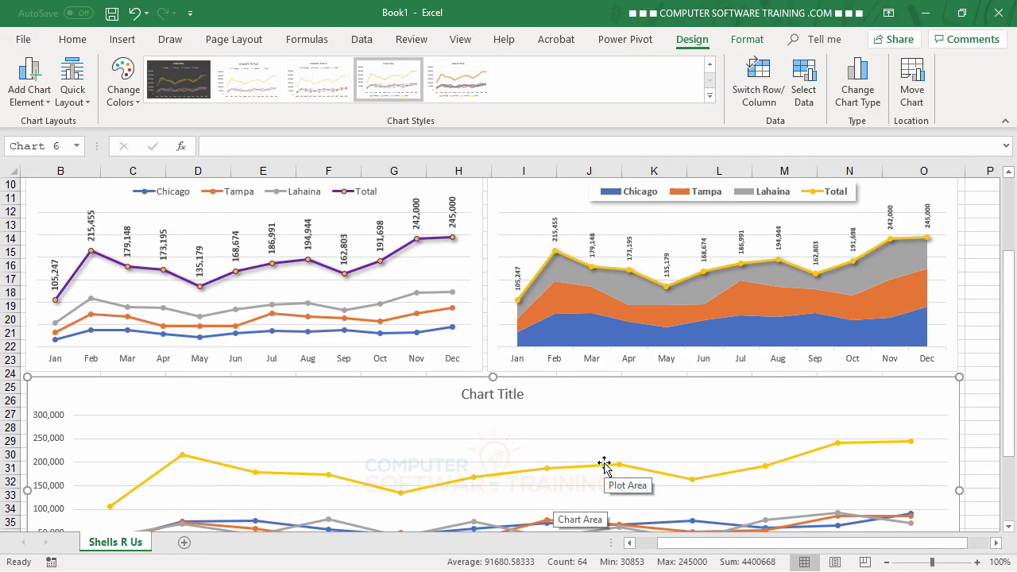
click(498, 398)
scroll(596, 447, up, 3)
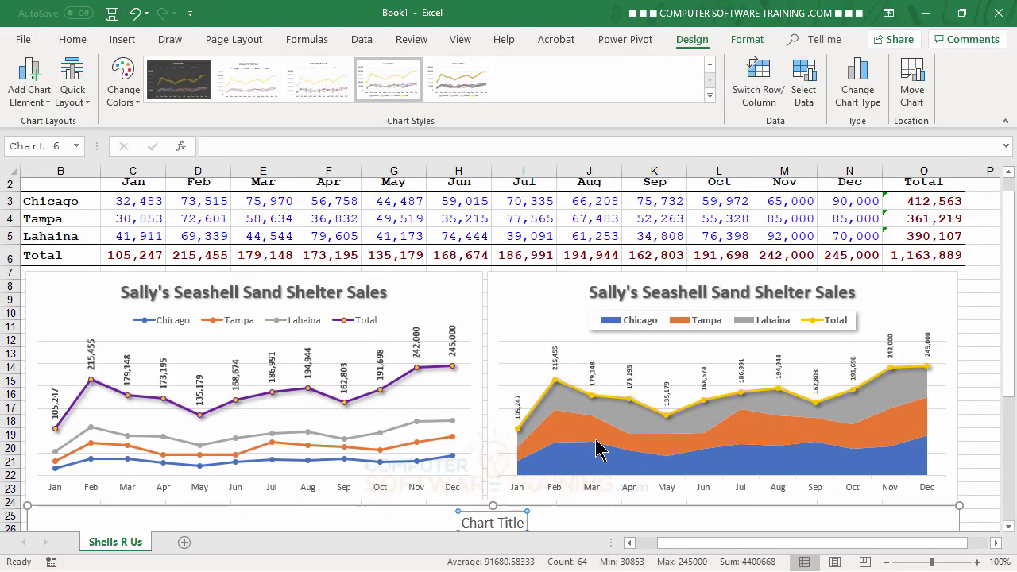
click(243, 145)
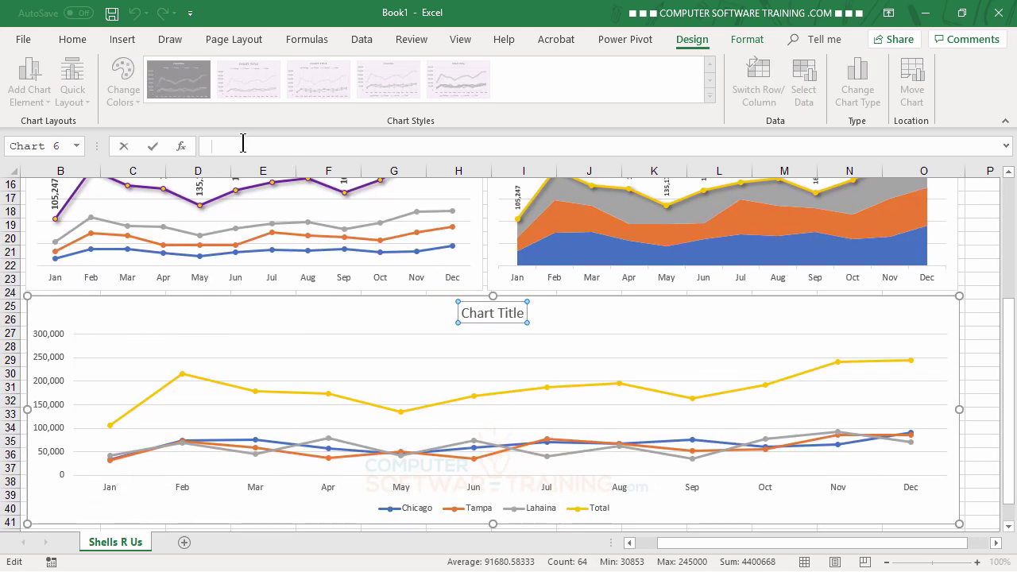
scroll(411, 350, up, 5)
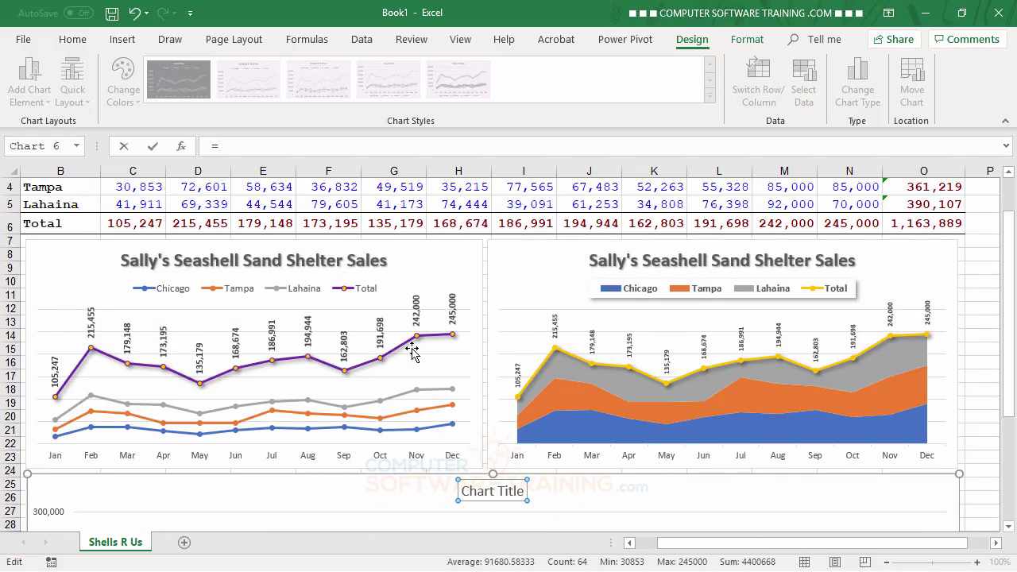
click(412, 194)
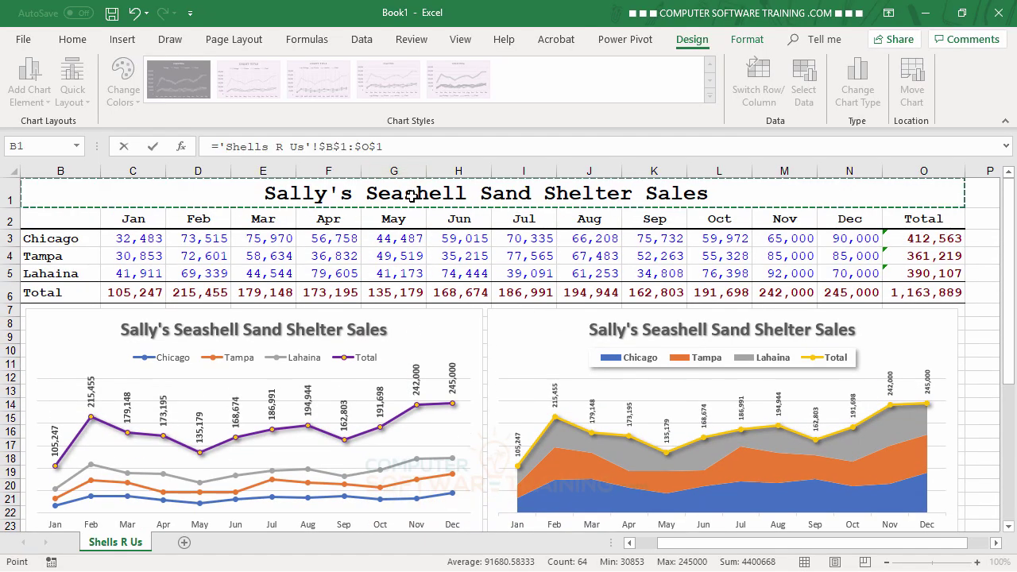
key(Return)
- Increase the line chart title's font size to 20 and make it bold
scroll(354, 381, down, 6)
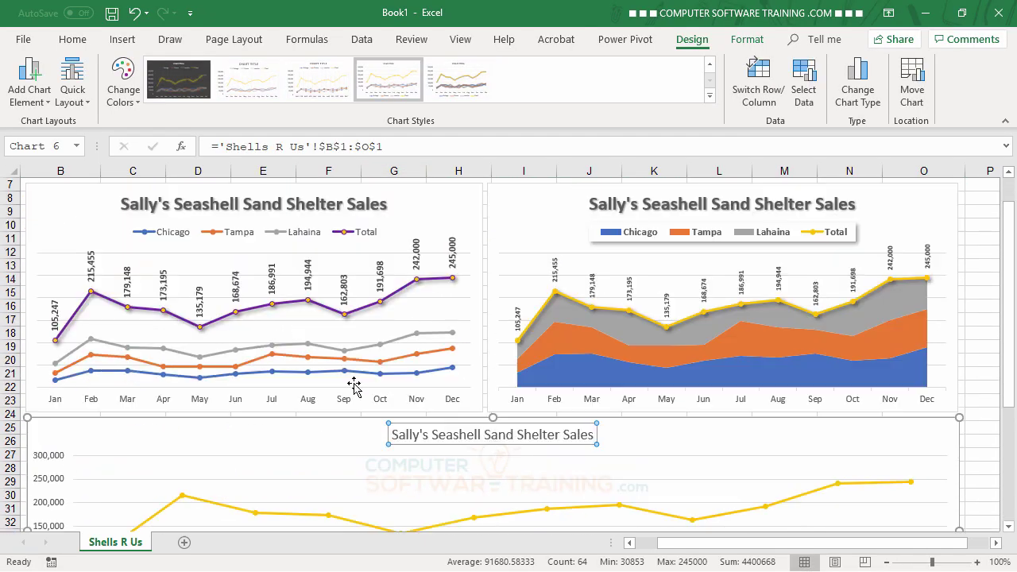
click(78, 43)
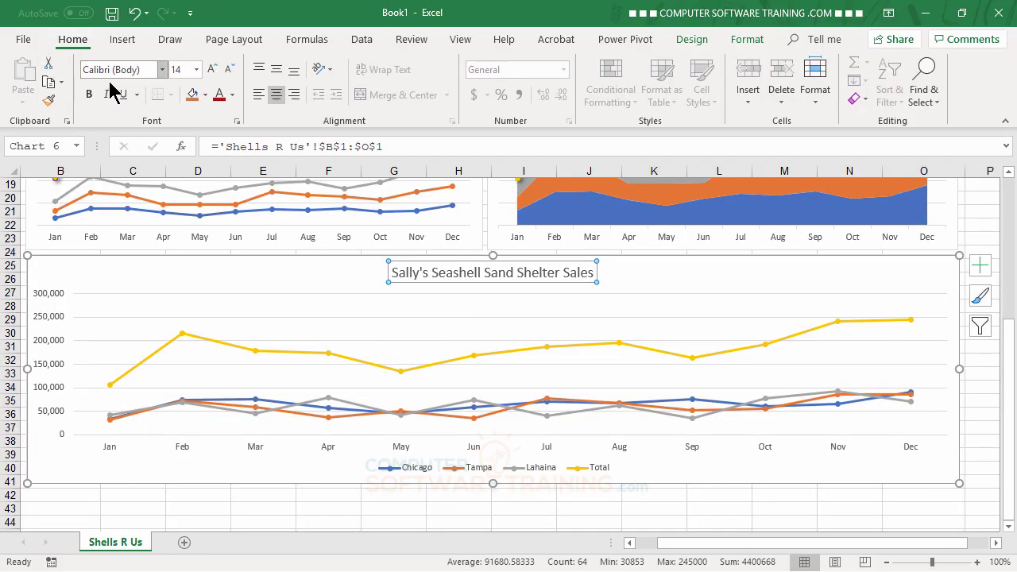
click(211, 70)
click(211, 70)
click(211, 70)
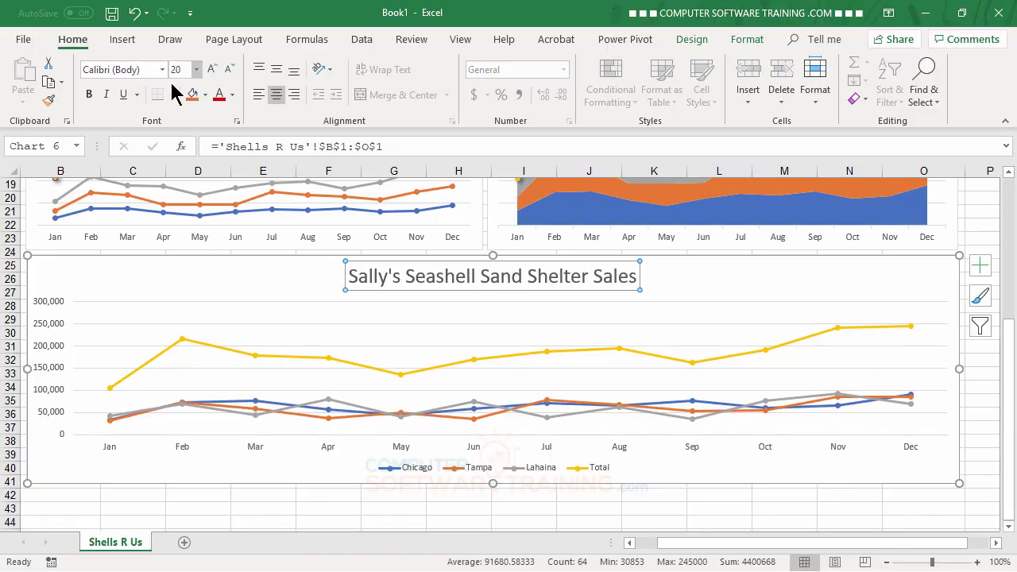
click(89, 94)
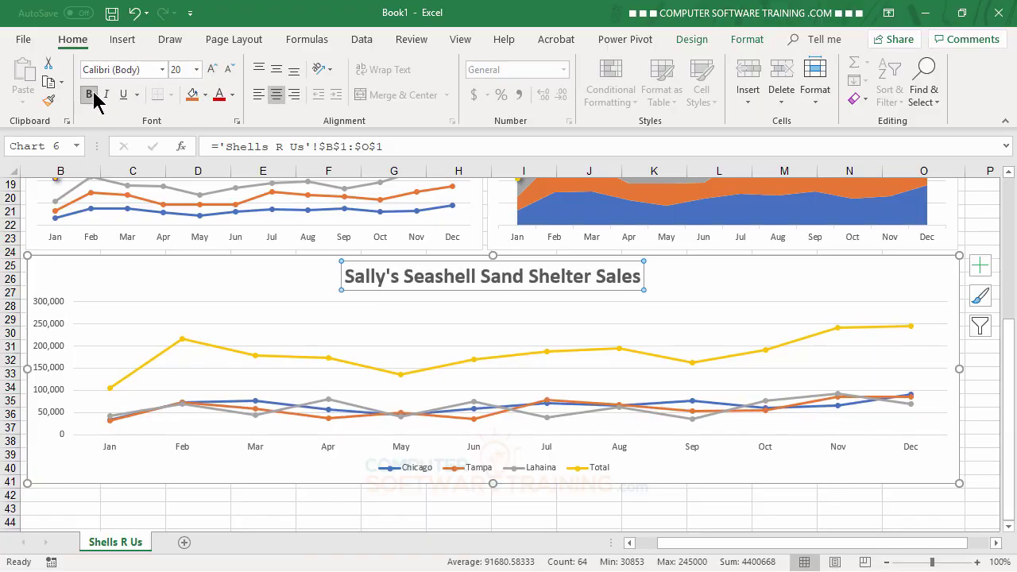
- Place the line chart's legend at the top and make its text bold at font size 10
click(982, 267)
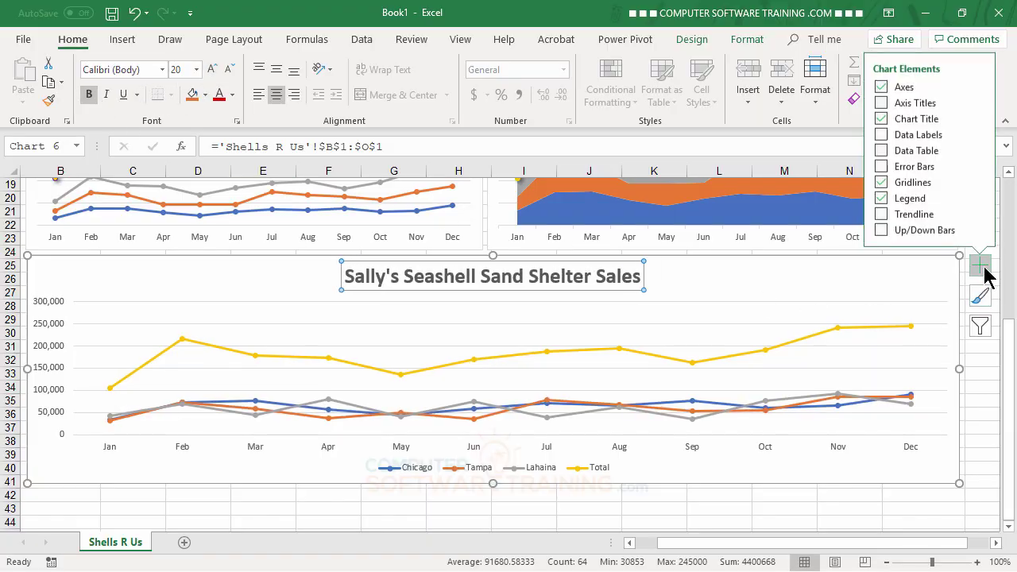
click(978, 195)
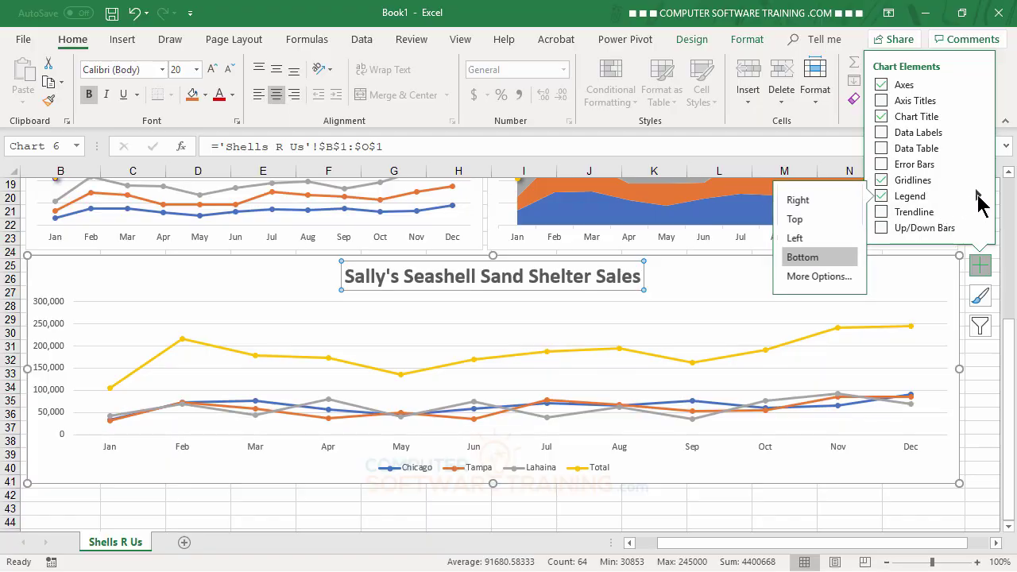
click(802, 219)
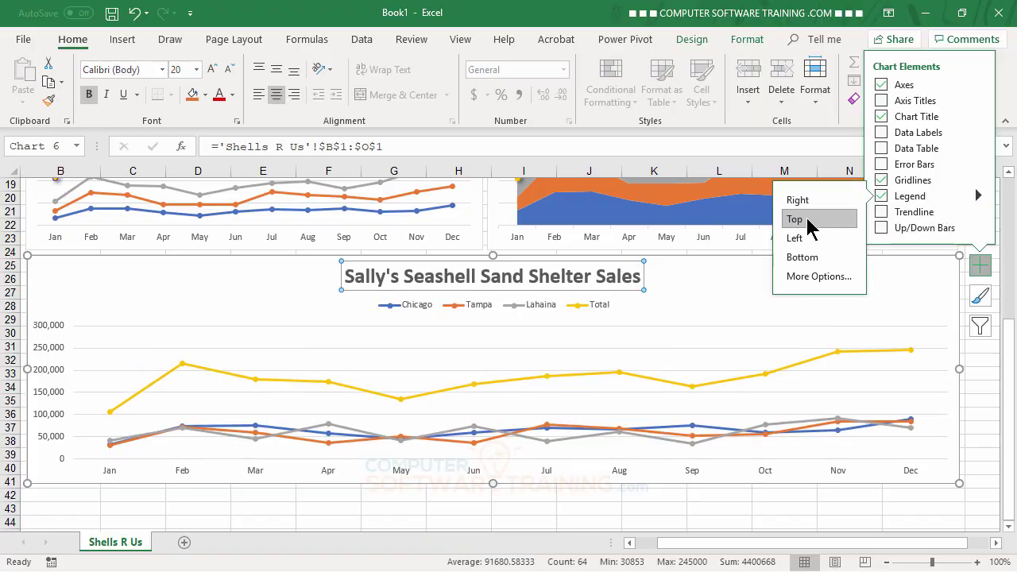
click(523, 308)
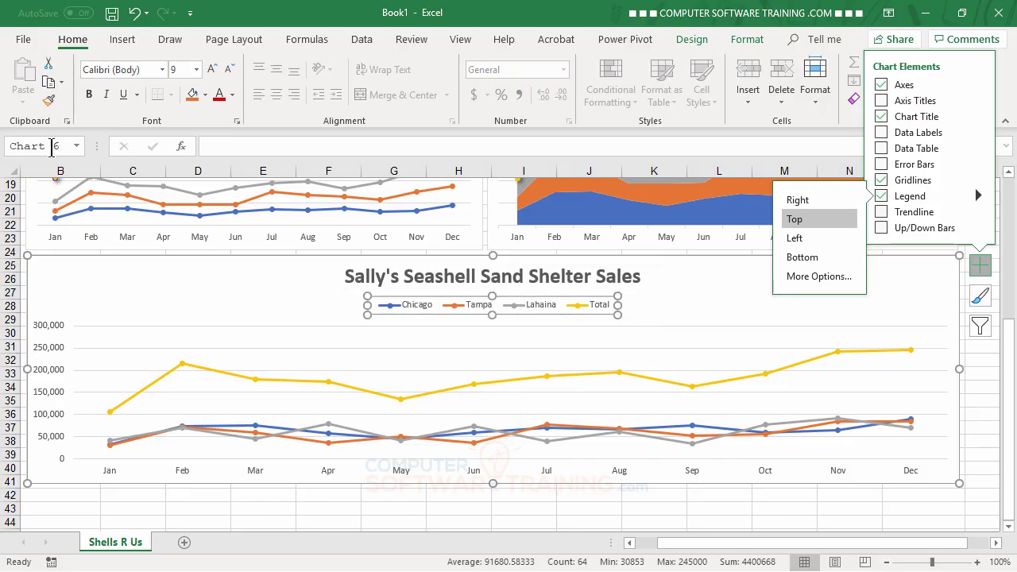
click(88, 98)
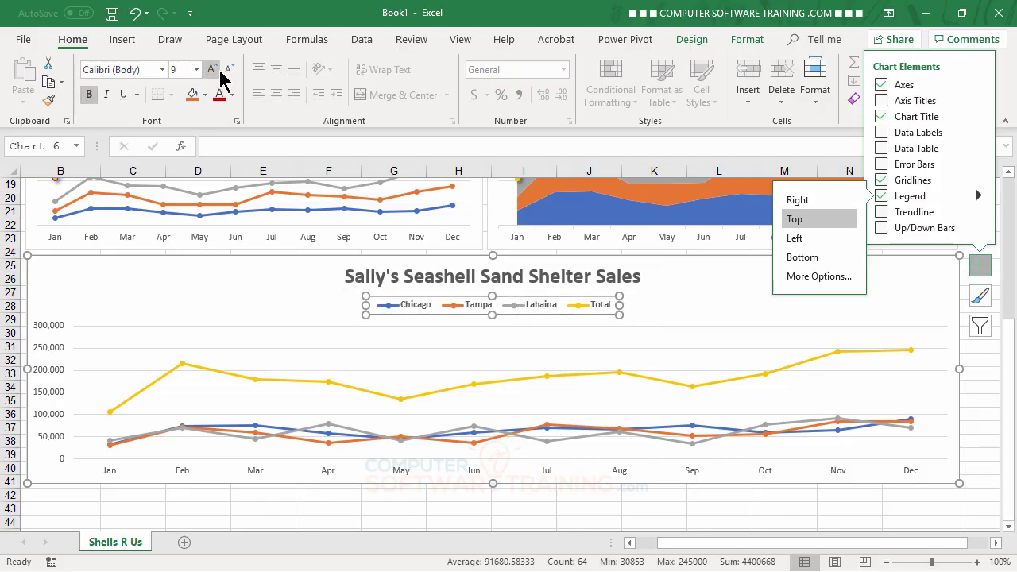
click(217, 68)
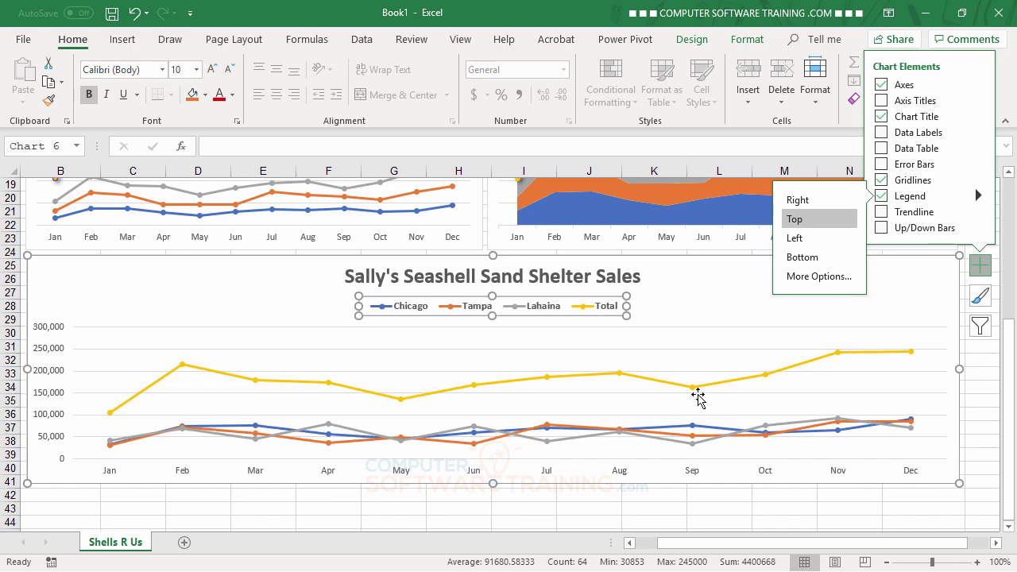
click(717, 307)
- Apply the gray Glow variation from the third row of presets to the line chart's Total series
scroll(716, 316, down, 1)
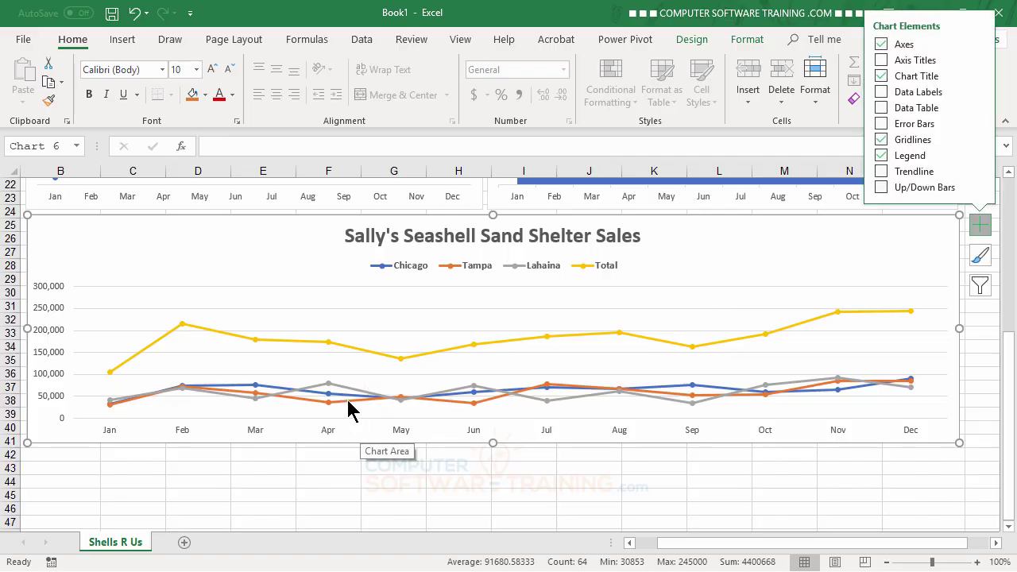
click(221, 333)
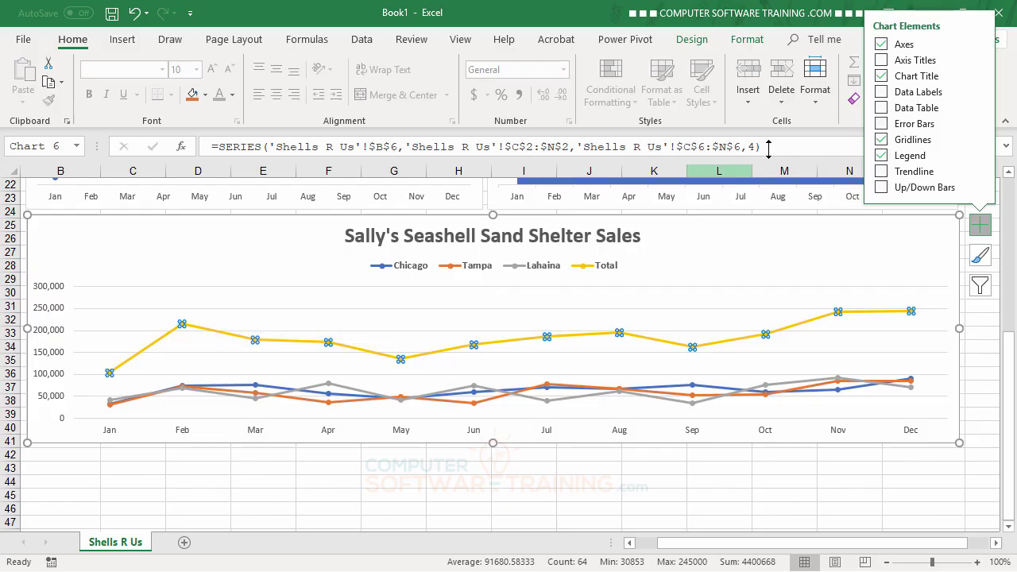
click(747, 41)
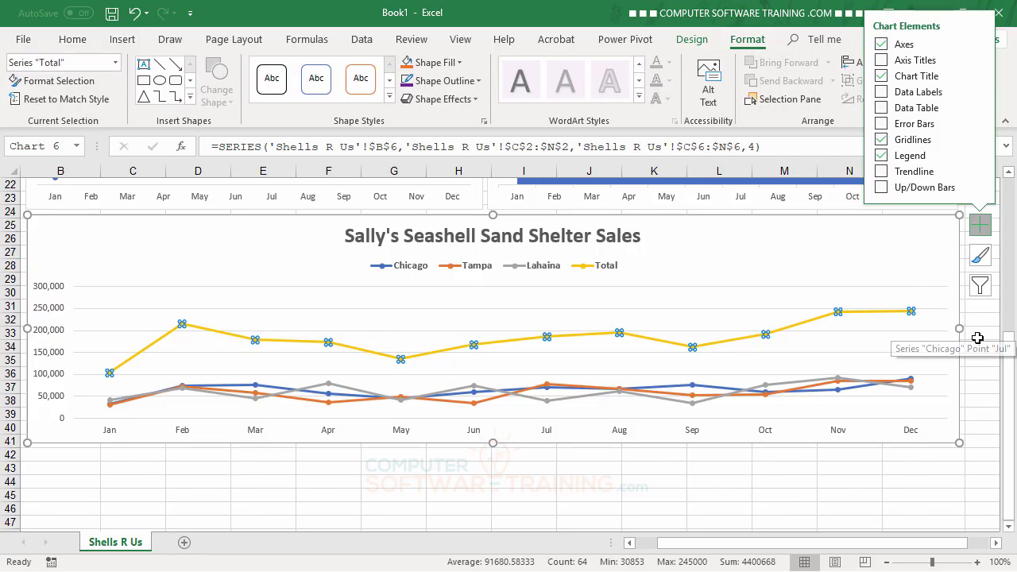
click(977, 337)
click(359, 356)
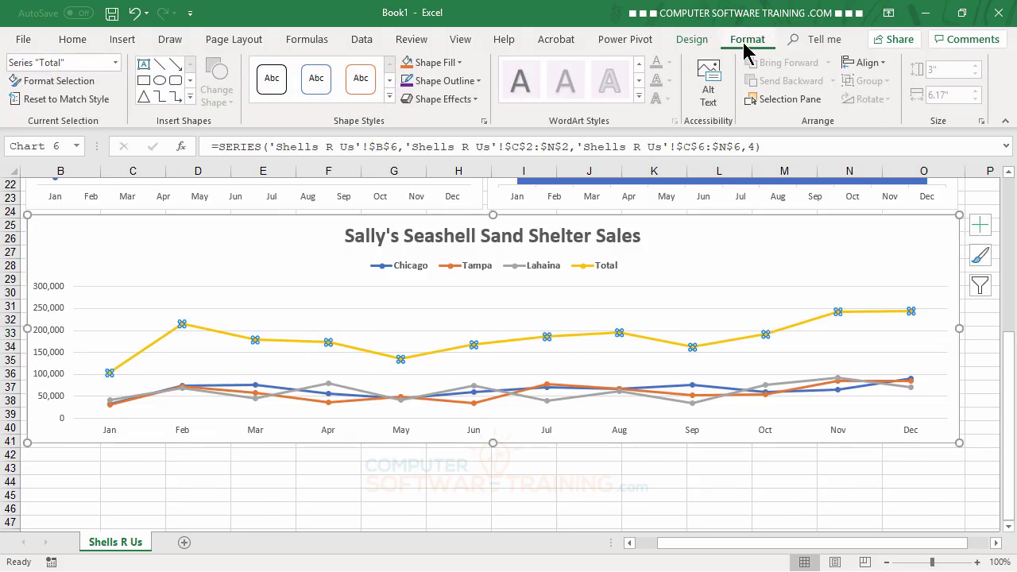
click(475, 100)
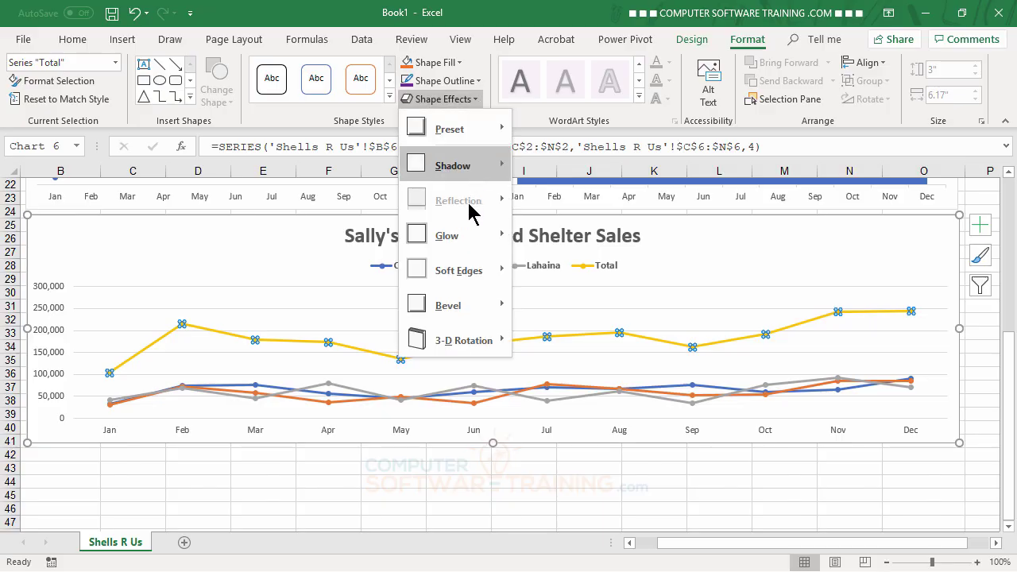
mouse_move(468, 239)
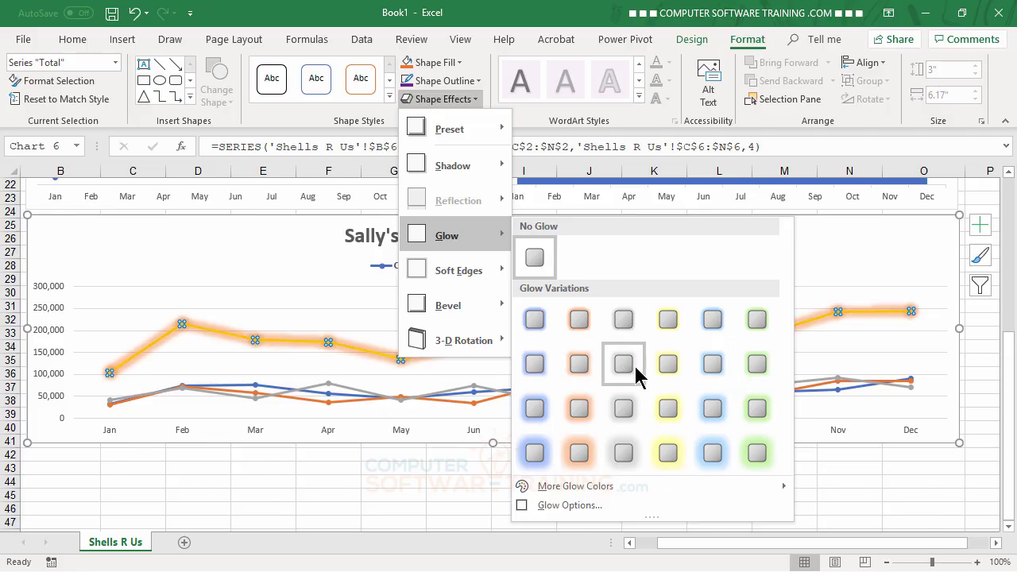
click(622, 411)
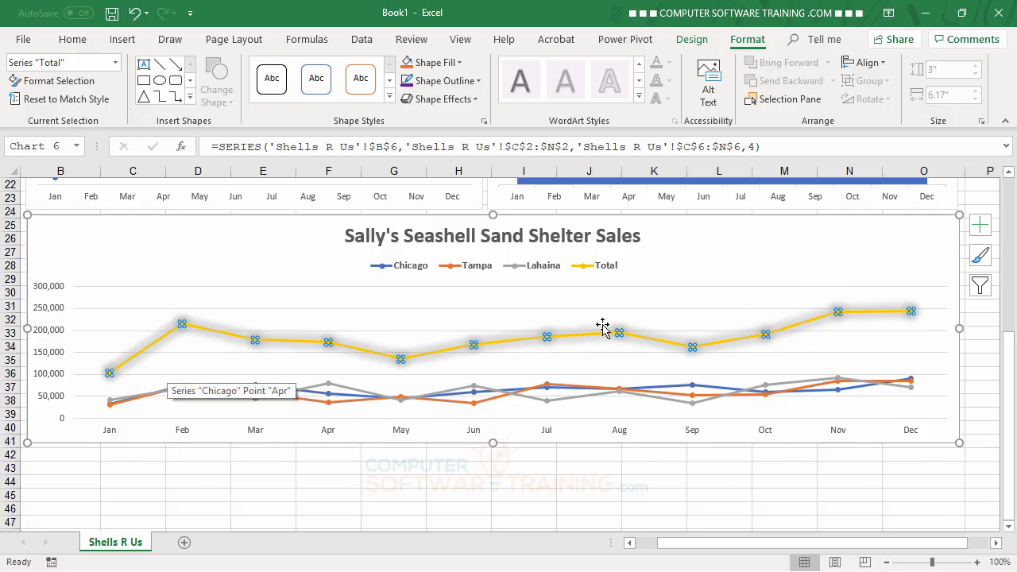
- Make the line chart's vertical and horizontal axis labels bold at font size 10, and reselect the whole chart
click(55, 321)
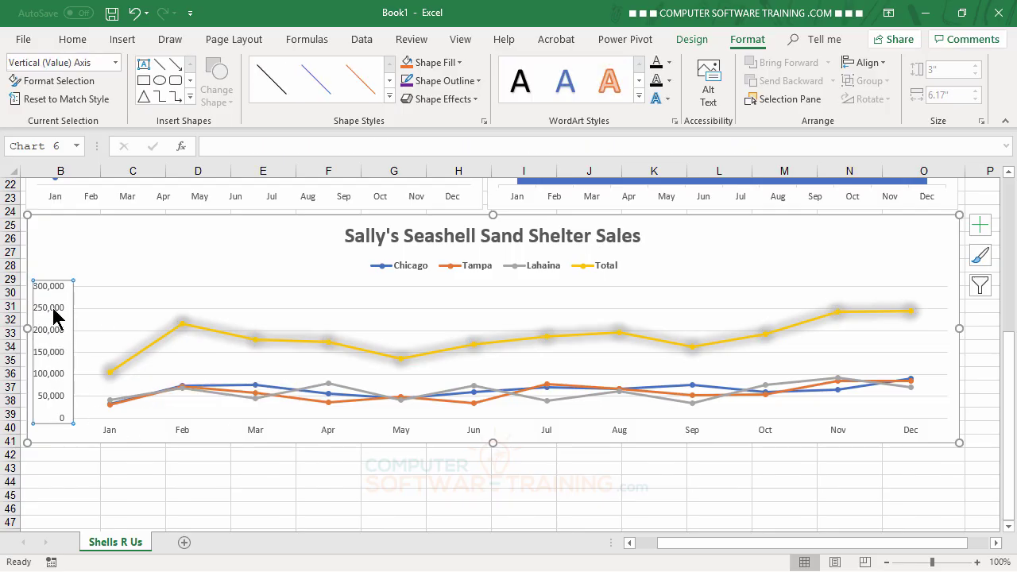
click(74, 42)
click(90, 94)
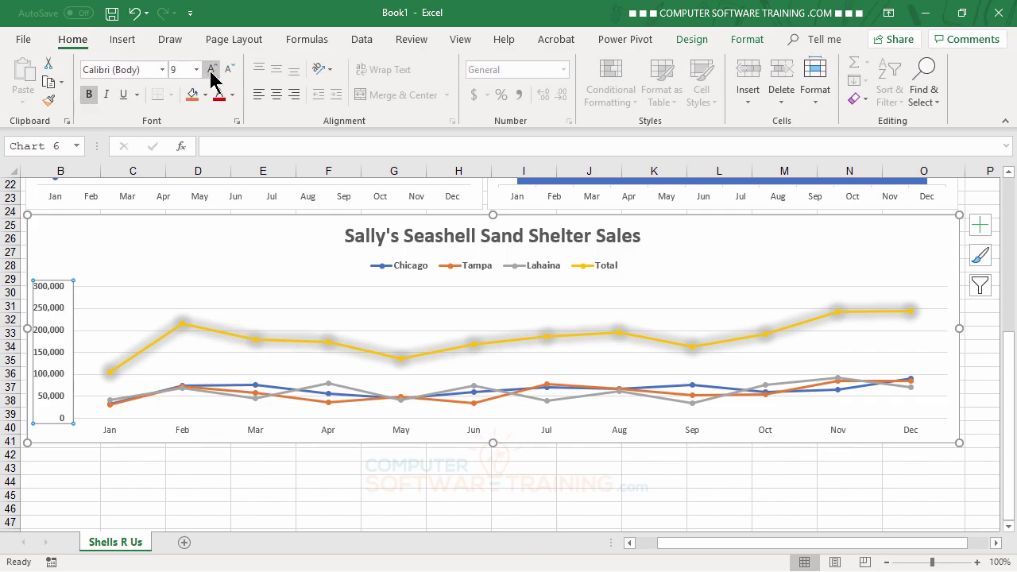
click(258, 433)
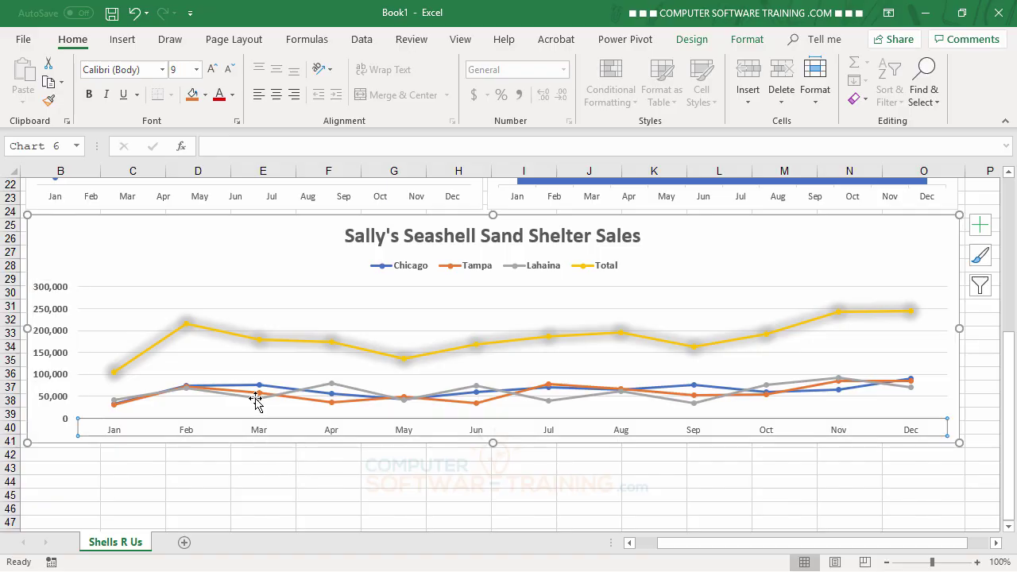
click(88, 95)
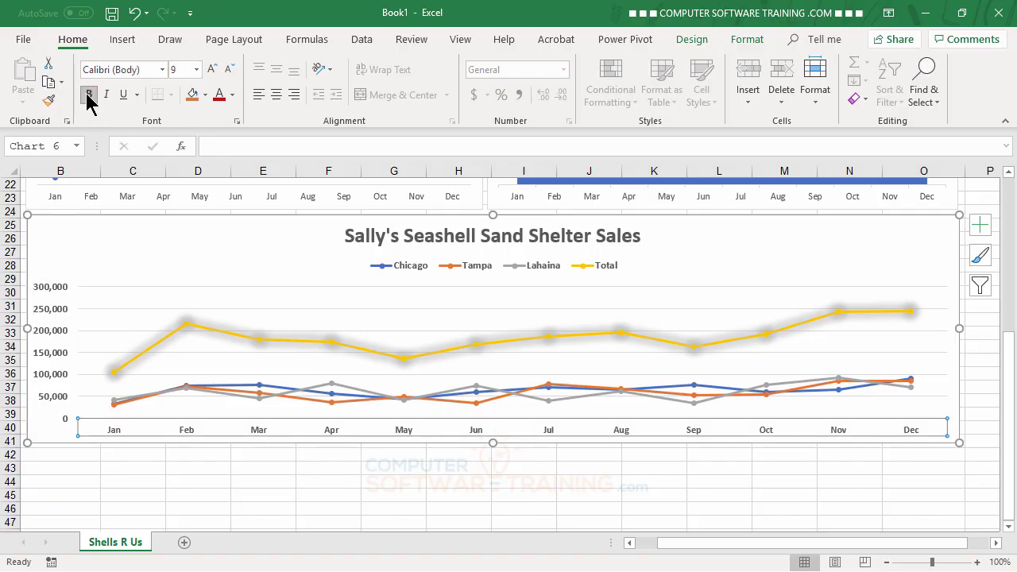
click(211, 69)
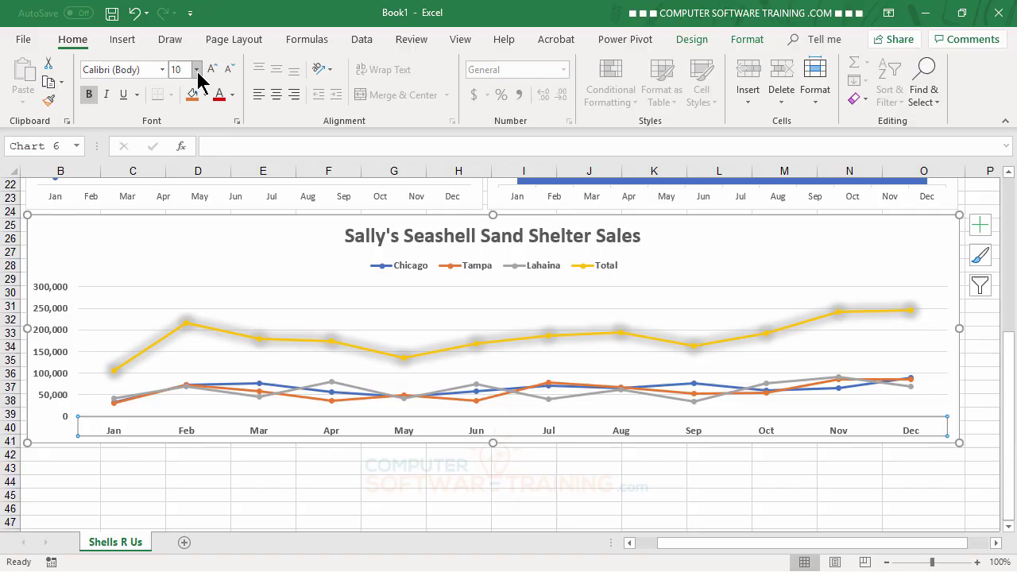
click(740, 472)
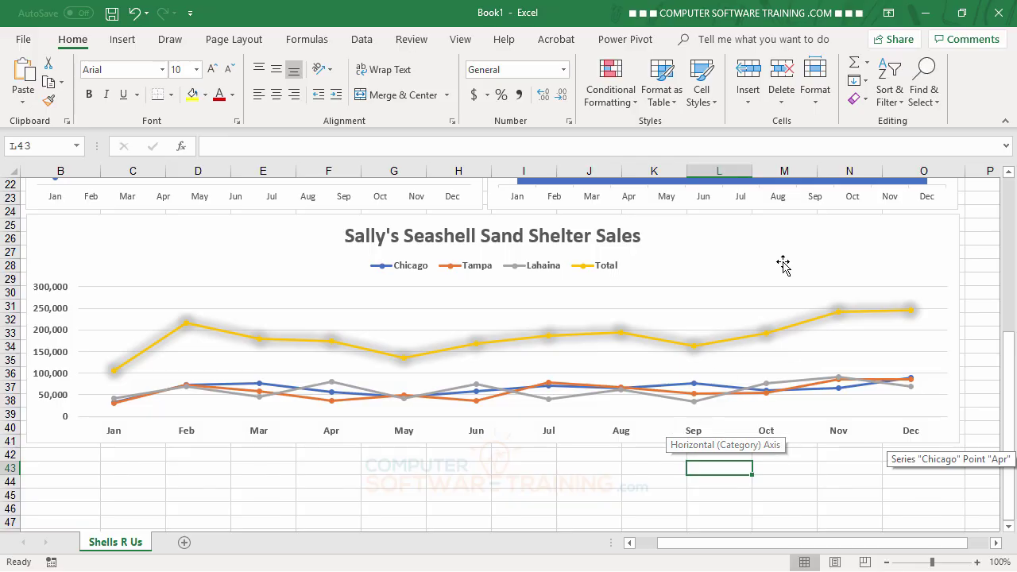
click(822, 244)
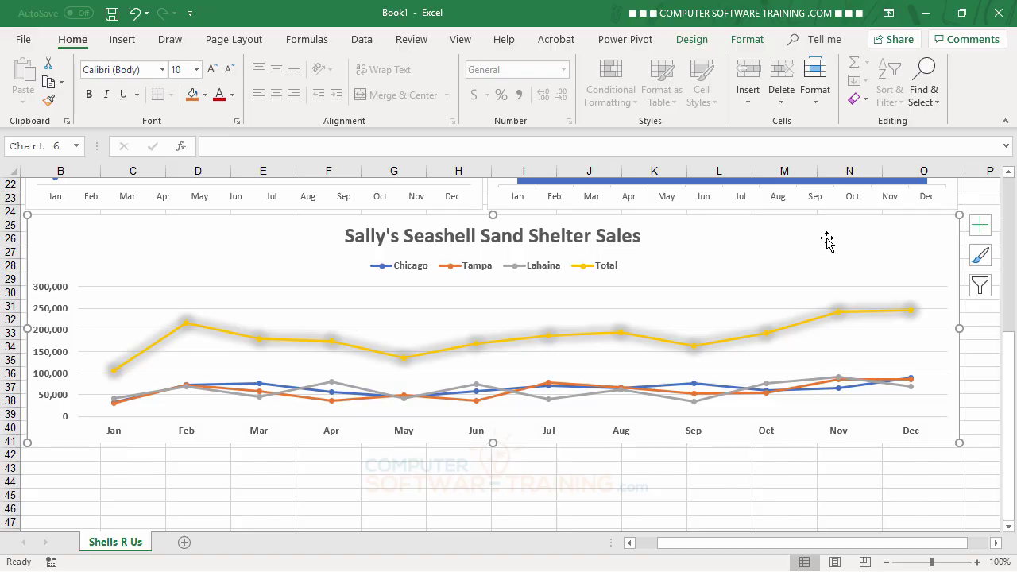
- Add a trendline based on the Total series to the line chart
click(980, 226)
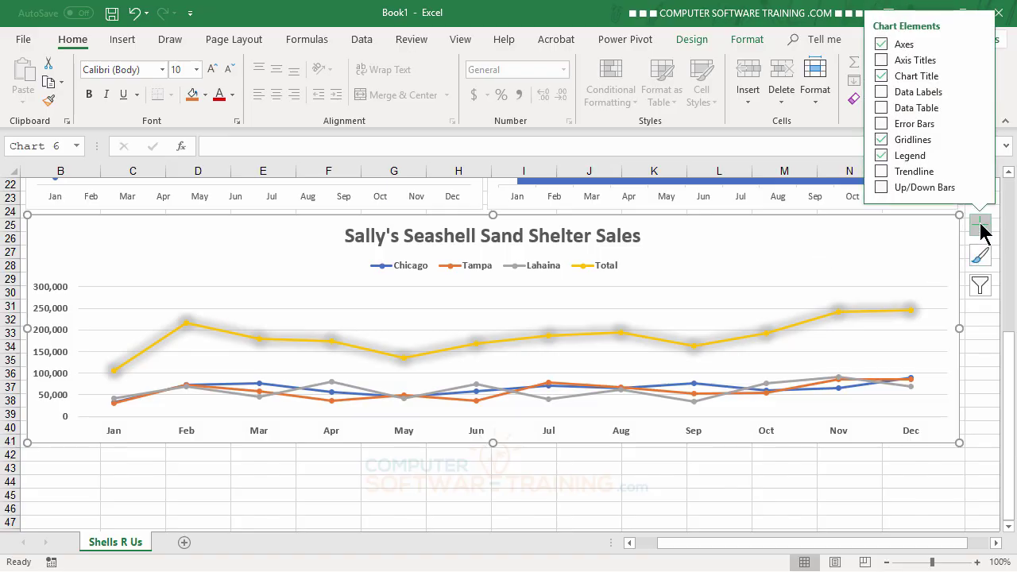
click(883, 171)
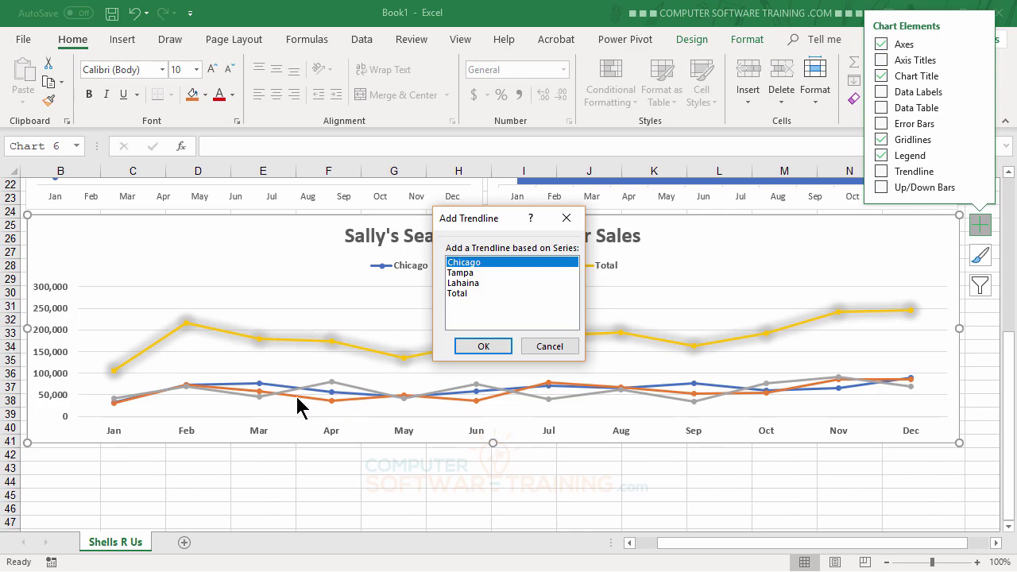
click(467, 293)
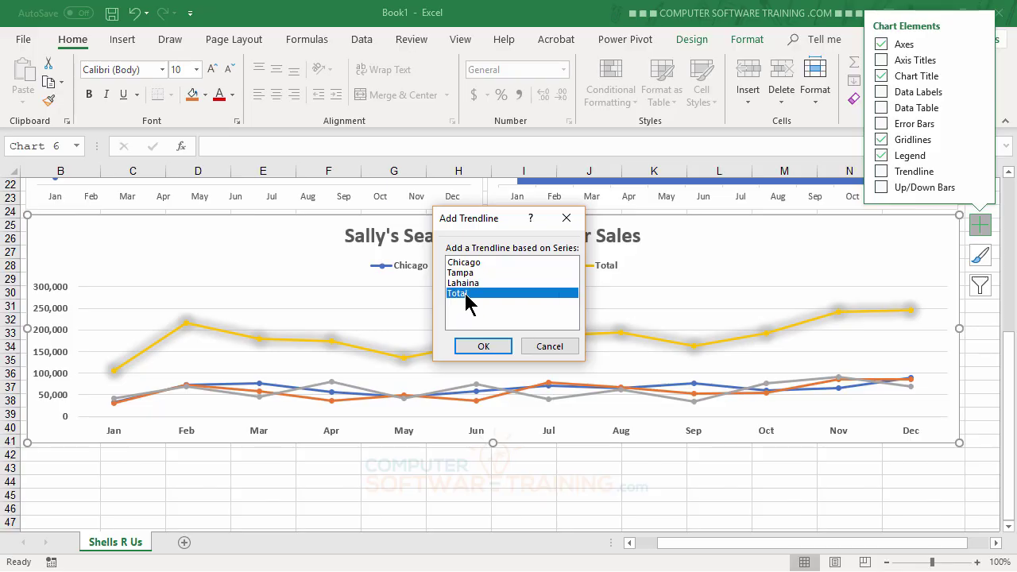
click(483, 348)
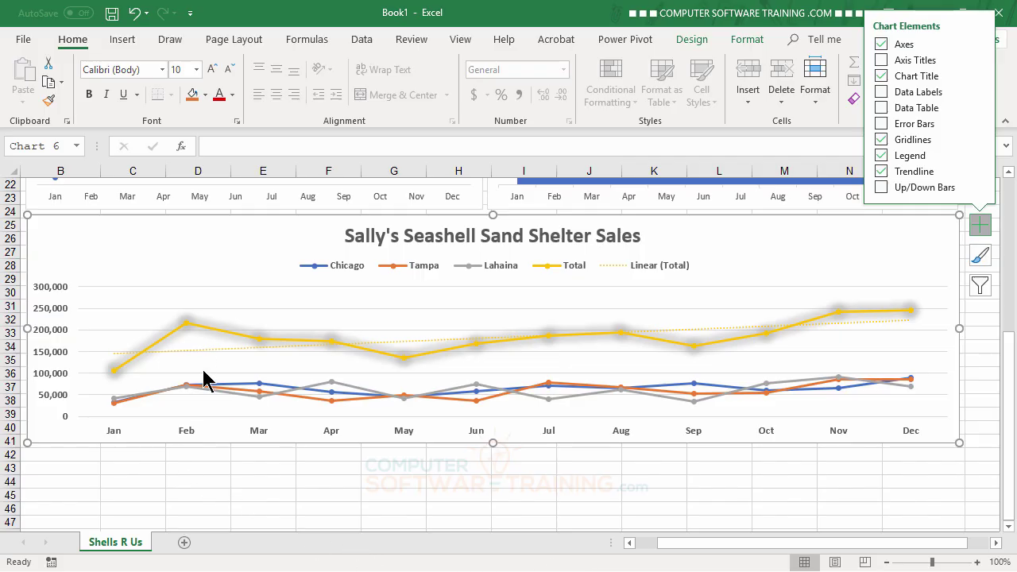
- Select the Total series' trendline and change its outline to the evenly dashed line style
click(214, 350)
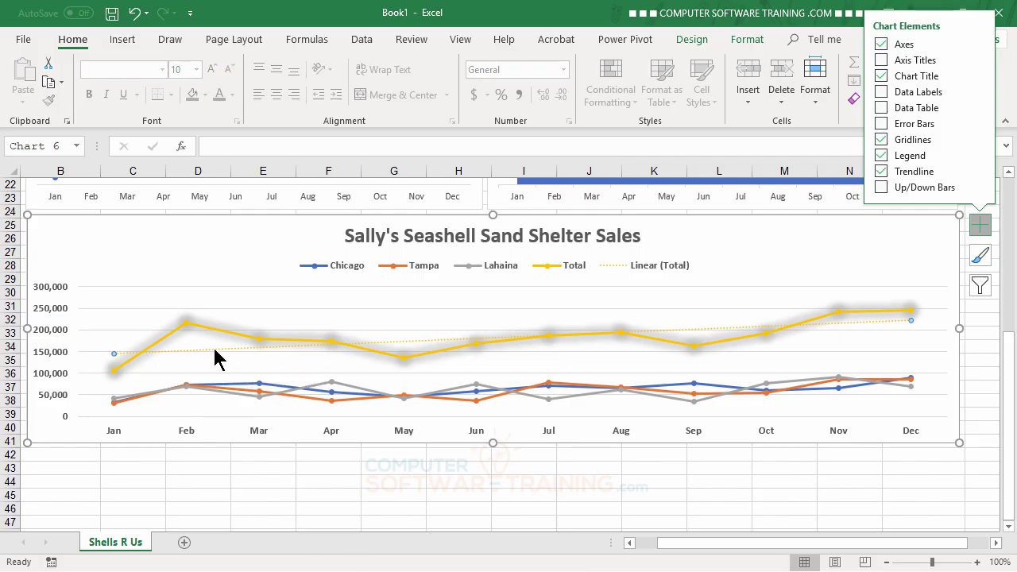
click(987, 330)
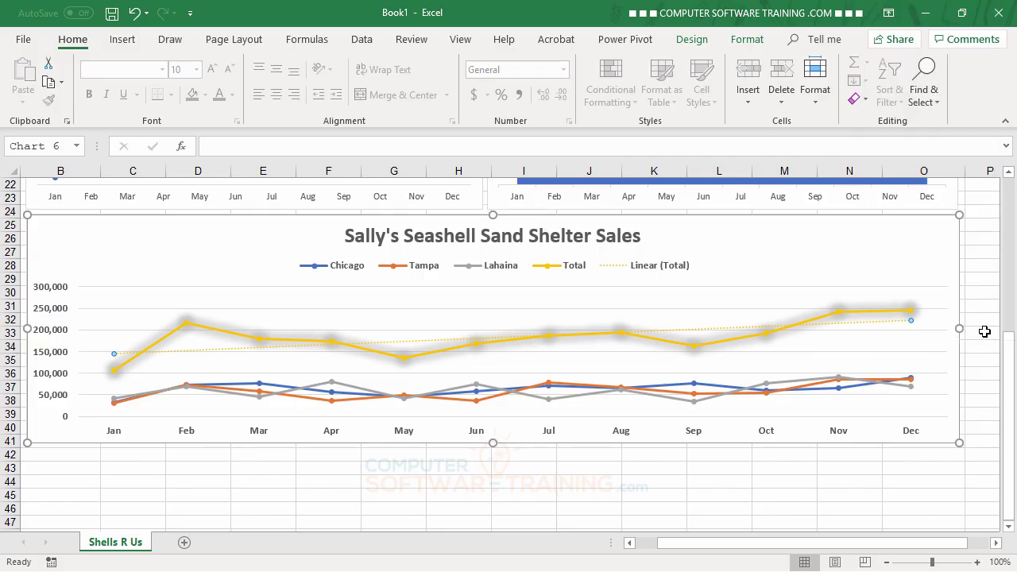
click(424, 352)
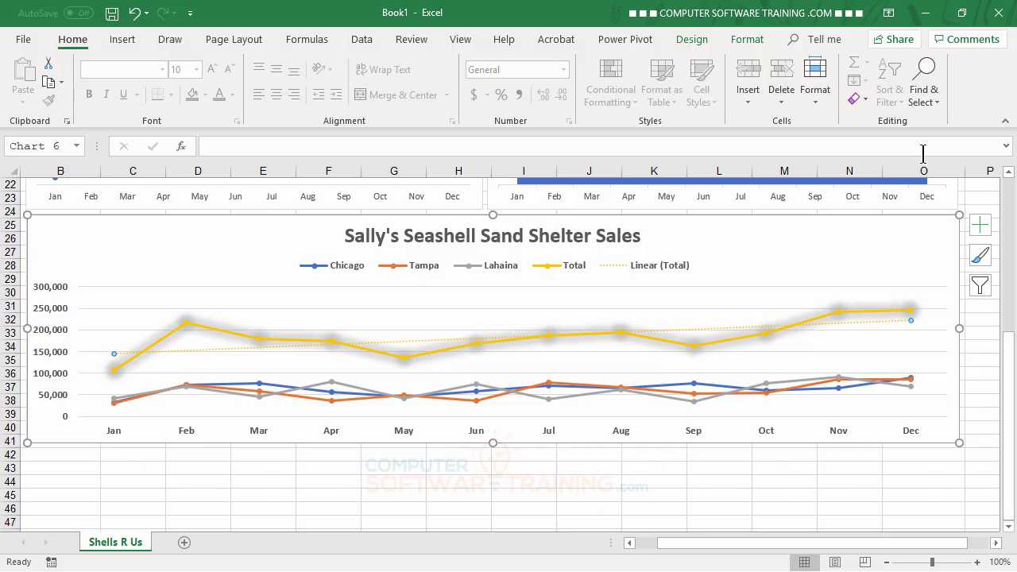
click(748, 43)
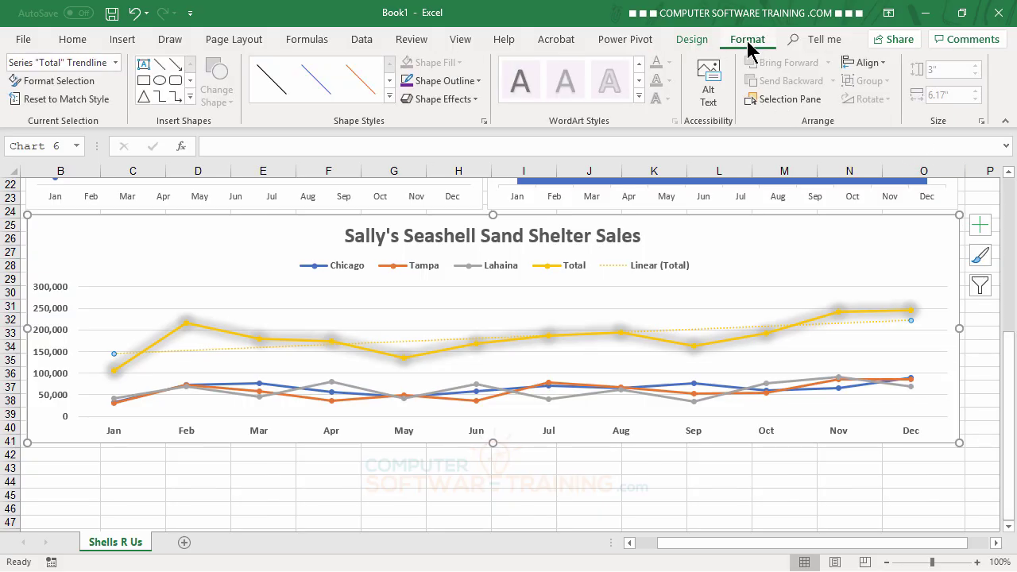
click(479, 80)
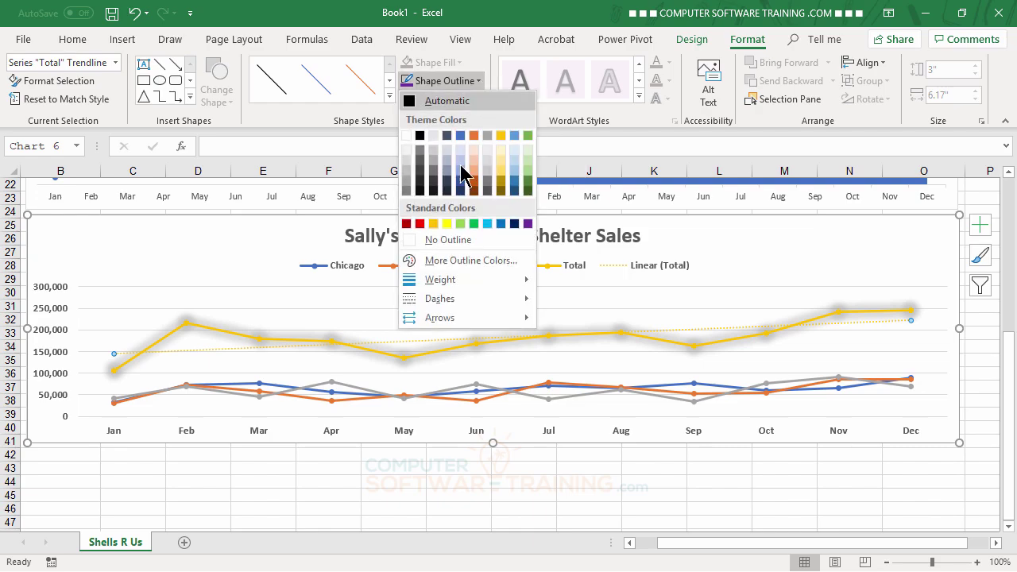
mouse_move(452, 278)
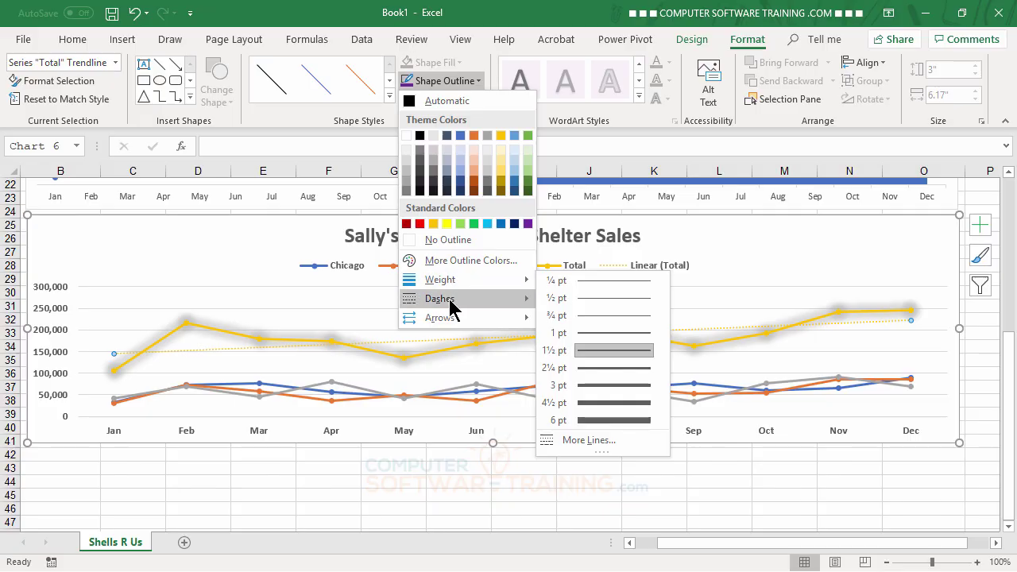
mouse_move(448, 301)
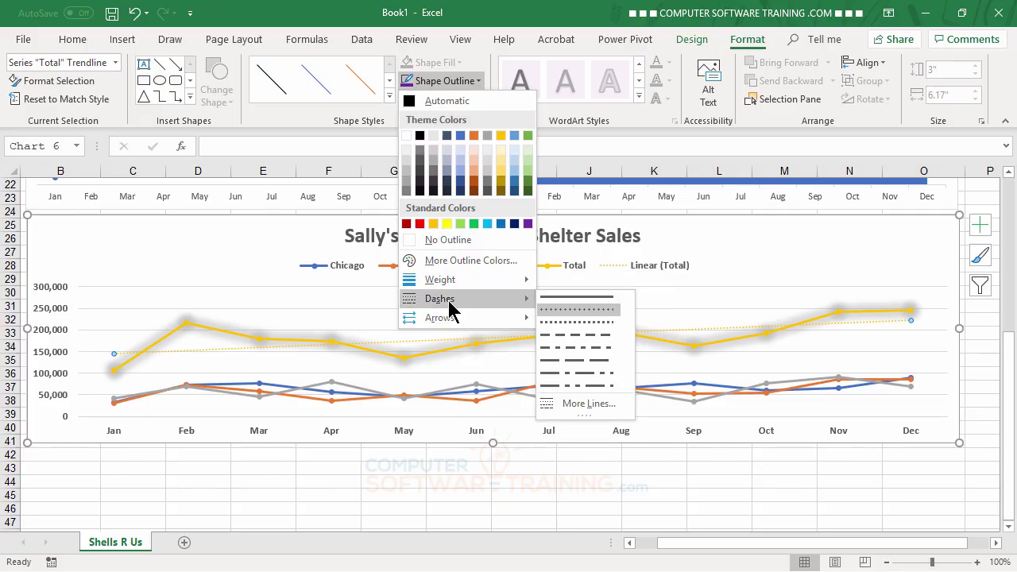
click(578, 334)
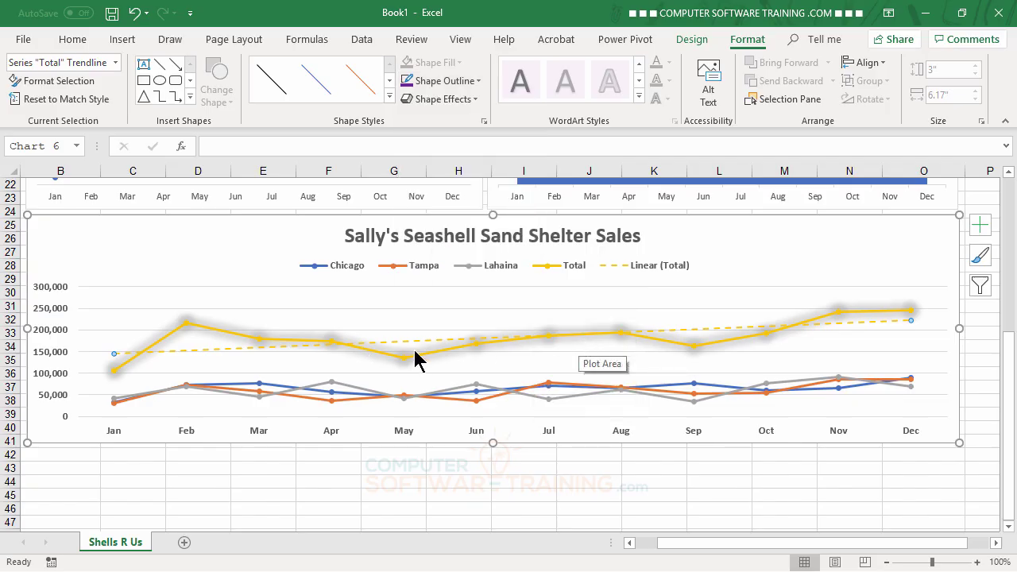
- Set the Total trendline's outline weight to 4½ pt and its color to light blue from the theme colors
click(478, 79)
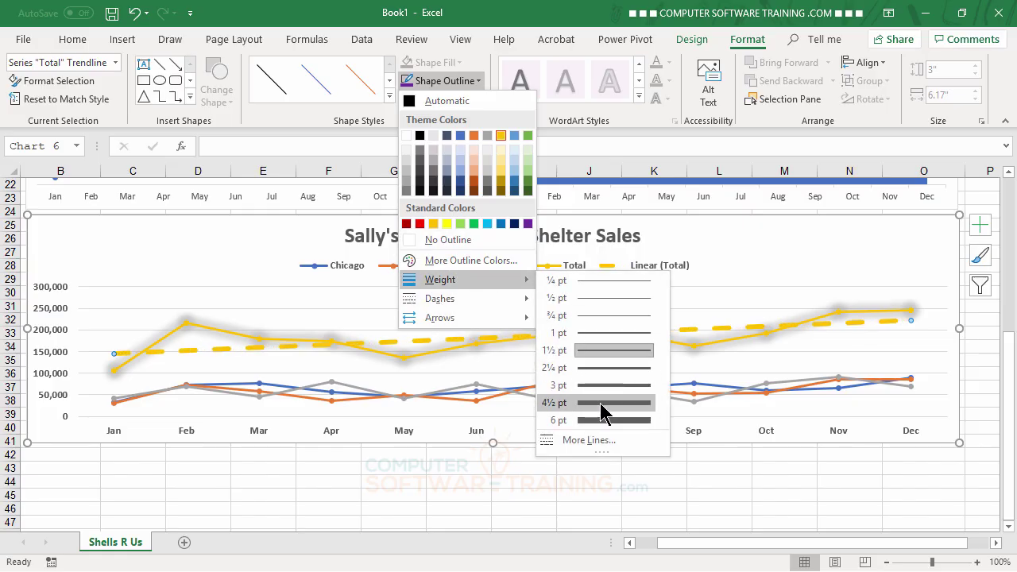
click(600, 403)
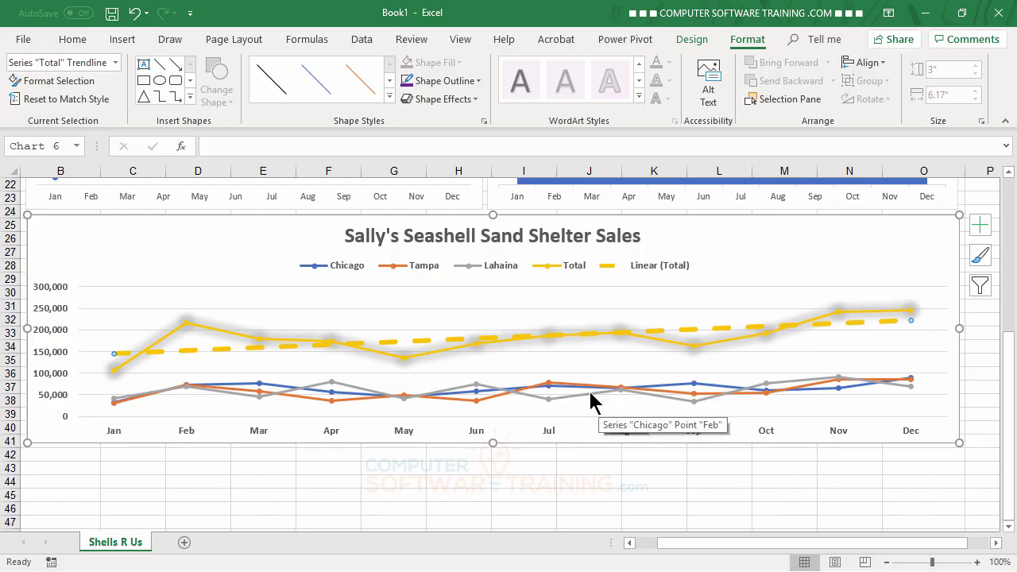
click(478, 81)
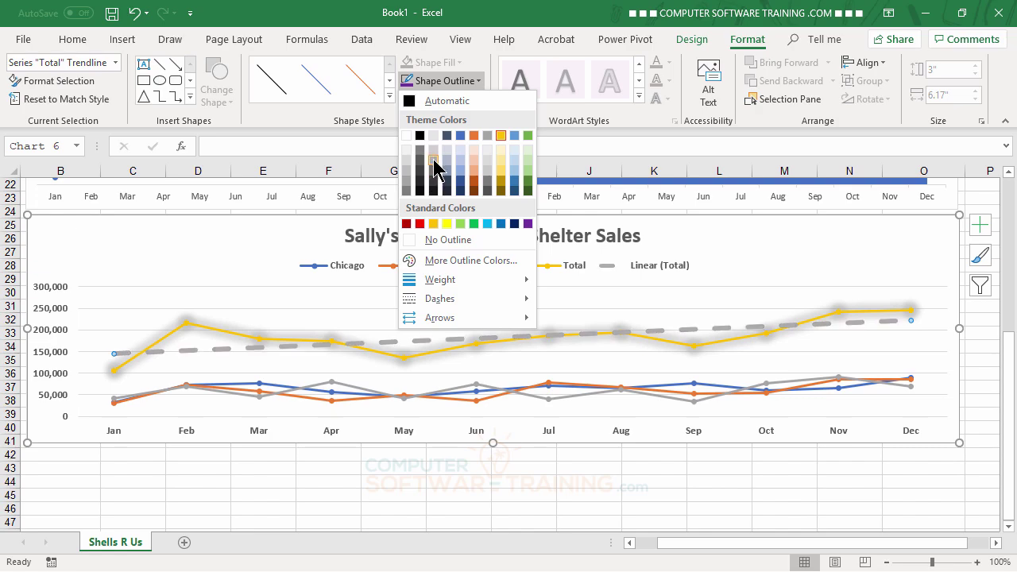
click(515, 176)
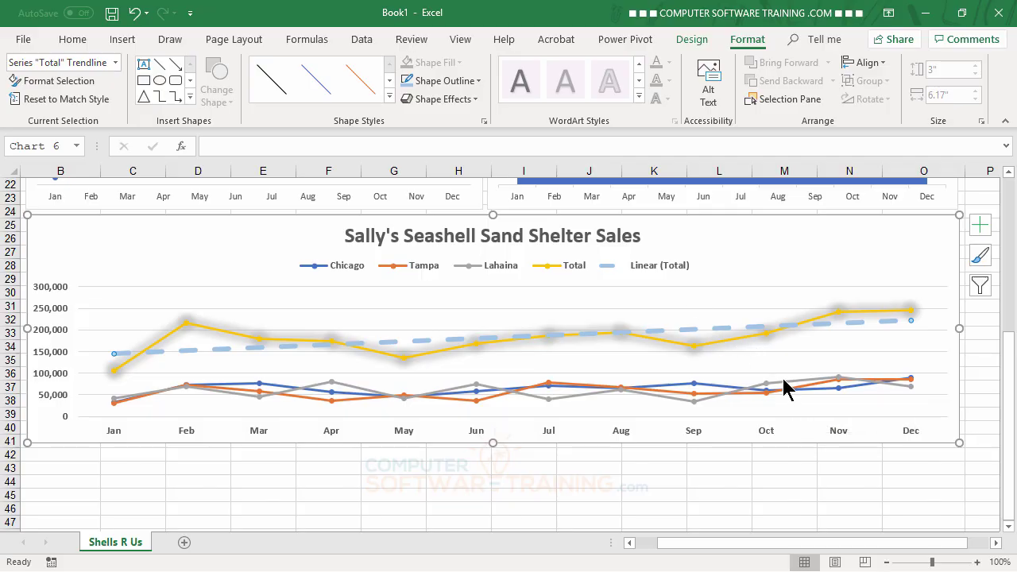
- Apply the first Outer shadow preset to the Lahaina series in the line chart
mouse_move(785, 388)
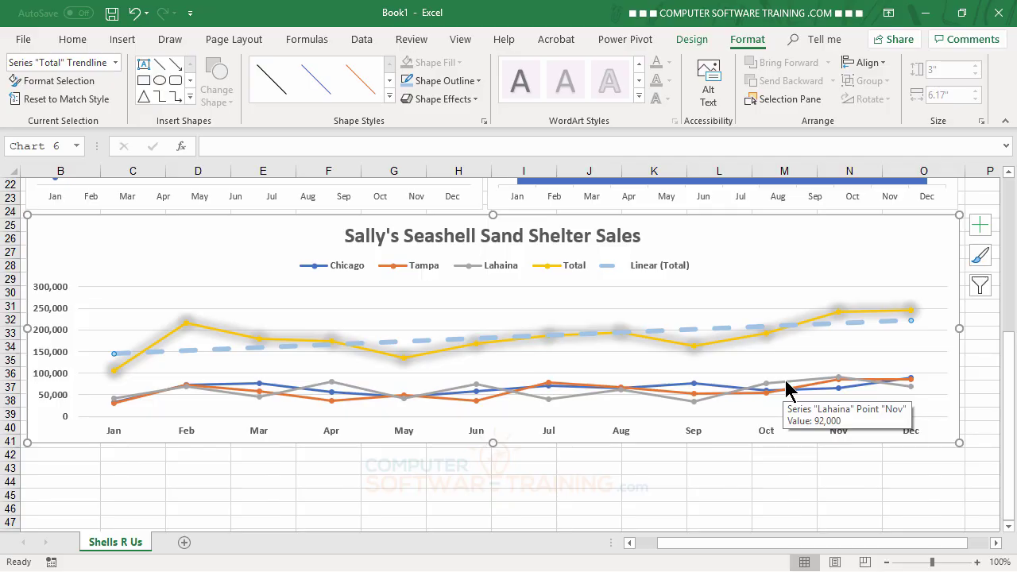
click(786, 389)
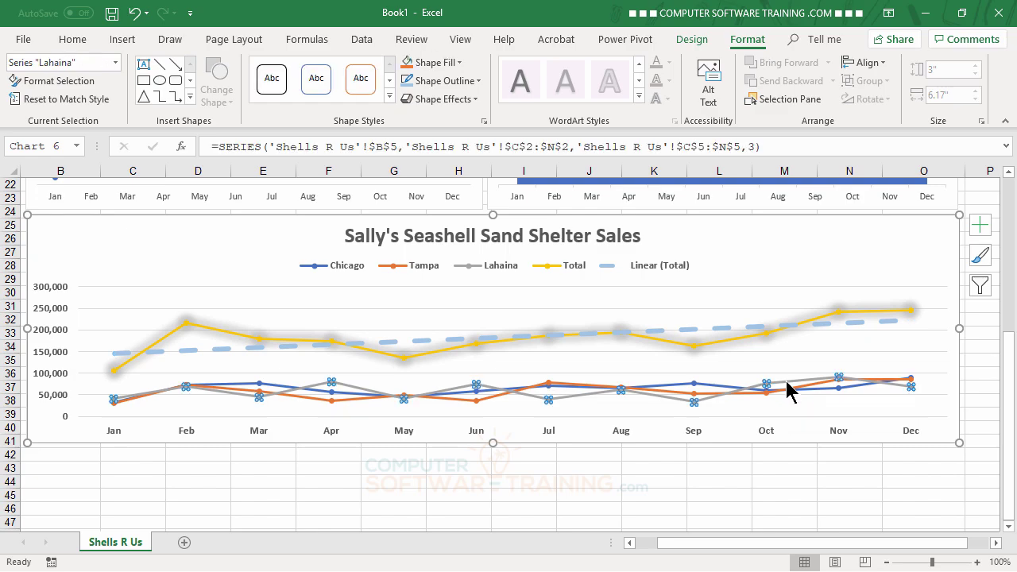
click(477, 96)
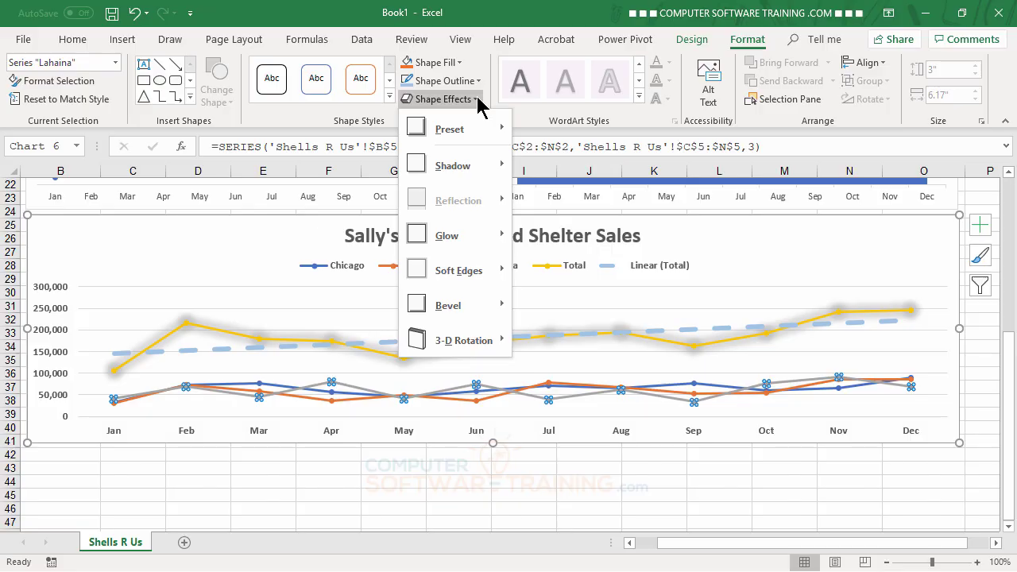
mouse_move(474, 165)
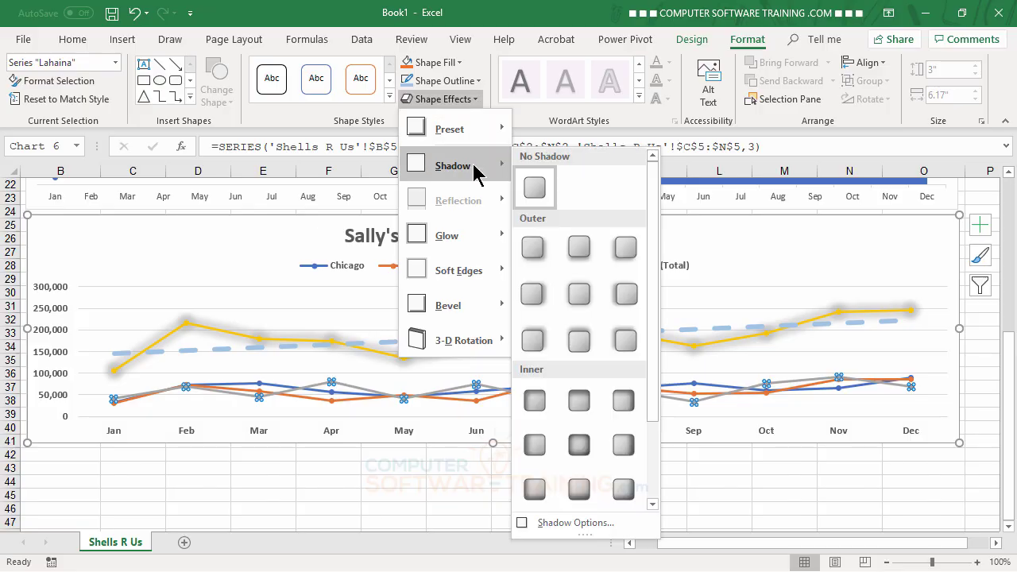
click(533, 248)
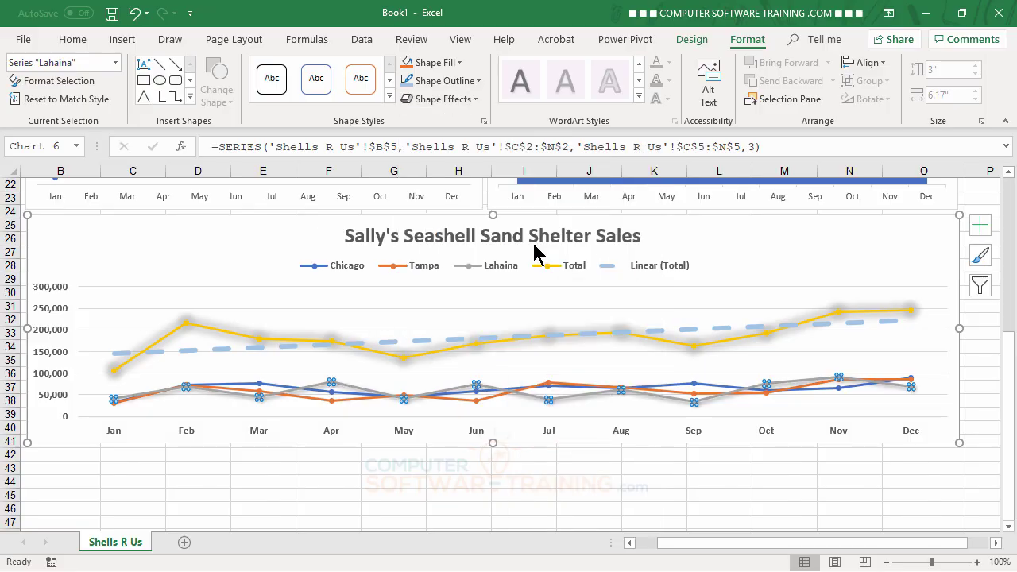
- Give the Tampa series the same first Outer shadow preset
click(492, 400)
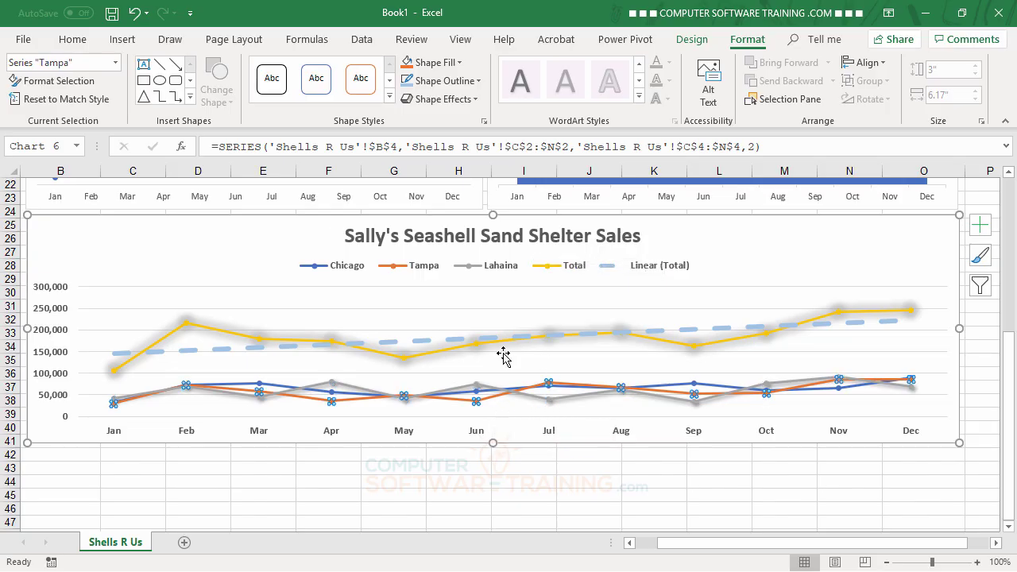
click(477, 99)
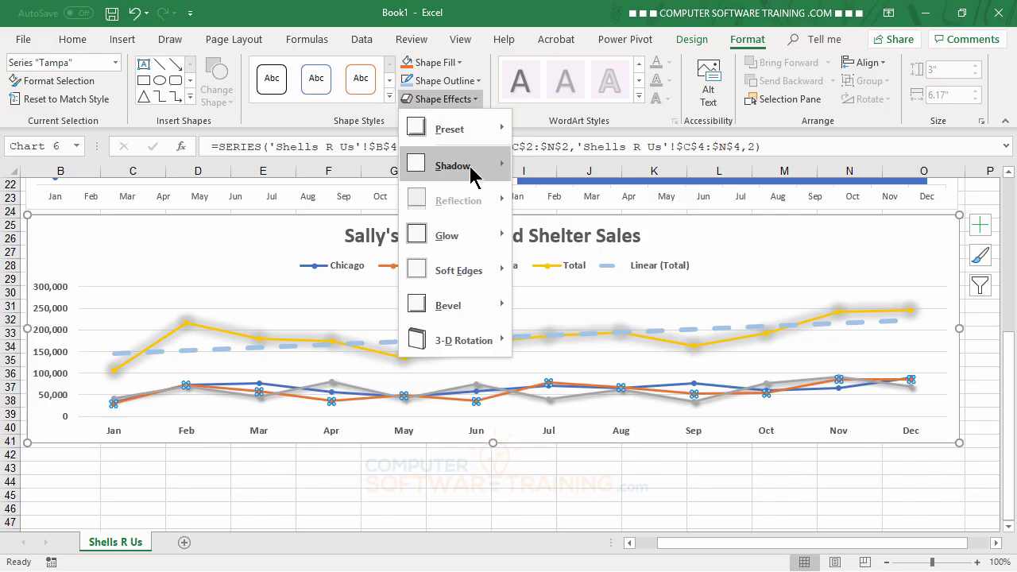
mouse_move(486, 177)
click(533, 247)
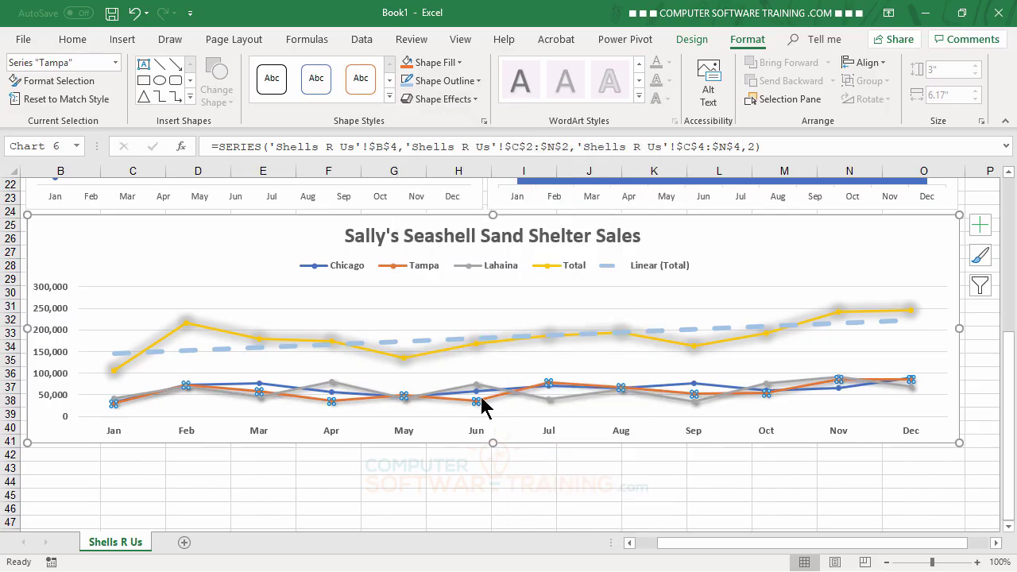
- Apply the first Outer shadow preset to the Chicago series, and reselect the whole chart area
click(278, 390)
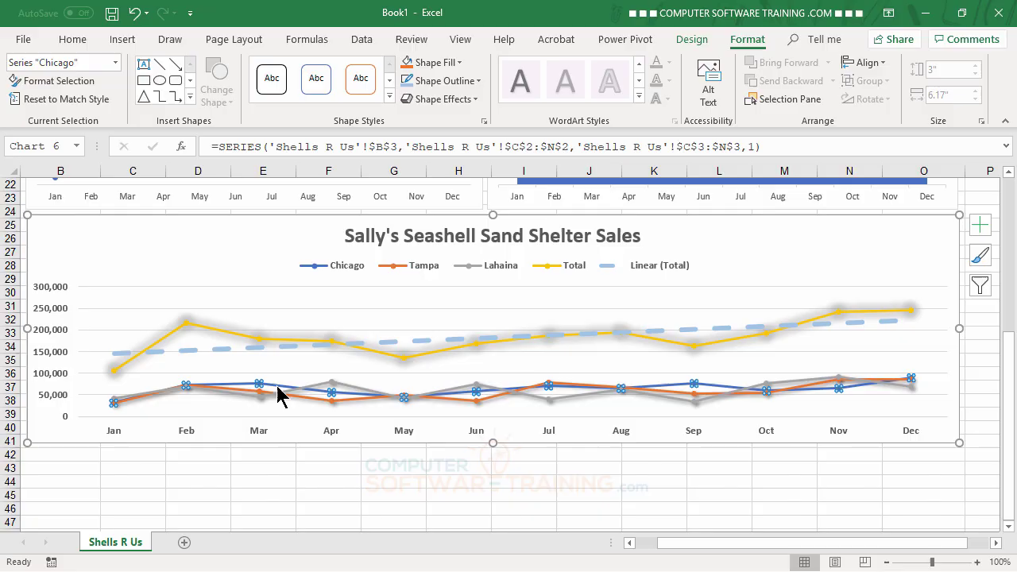
click(477, 99)
mouse_move(466, 172)
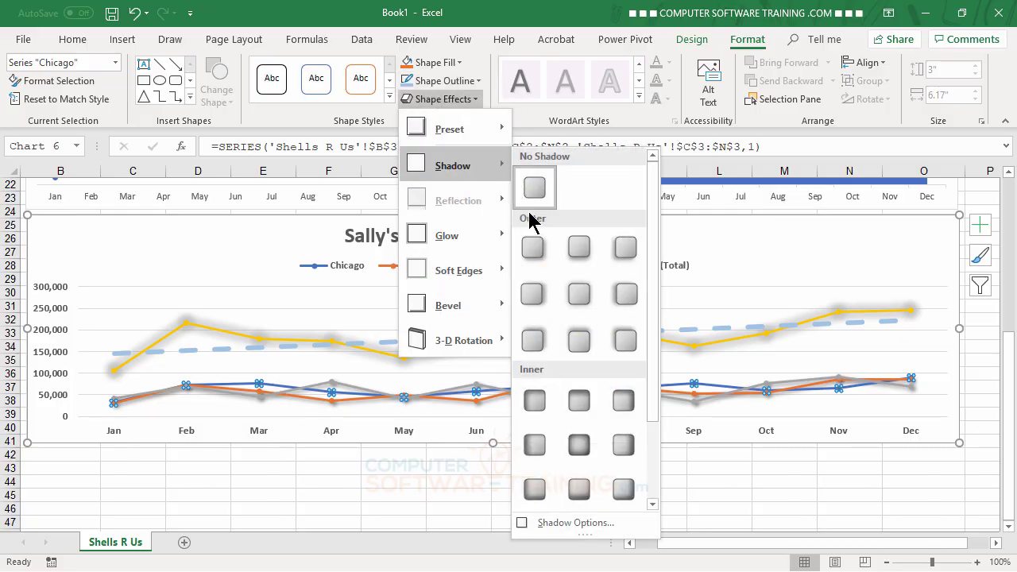
click(531, 250)
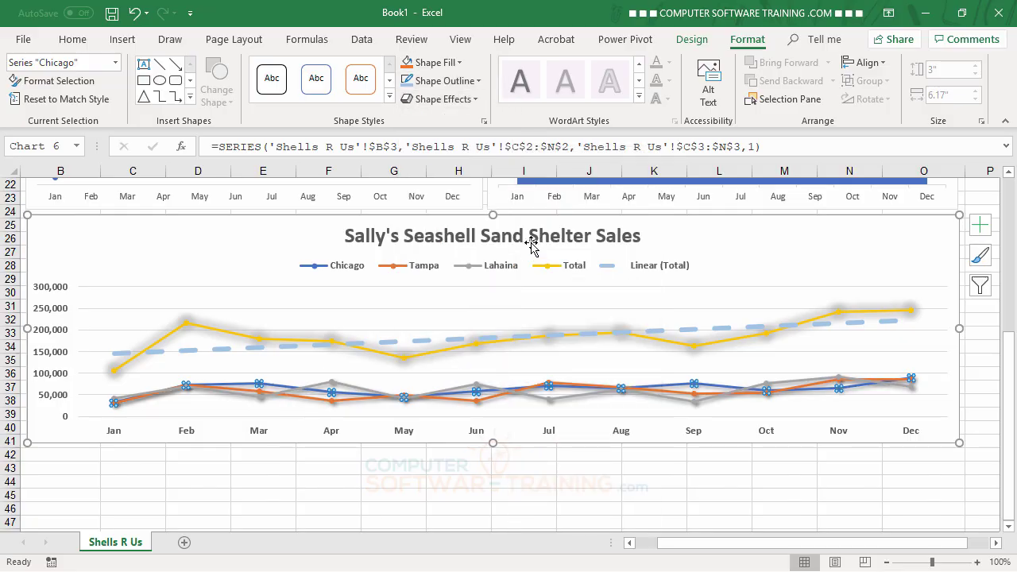
click(894, 254)
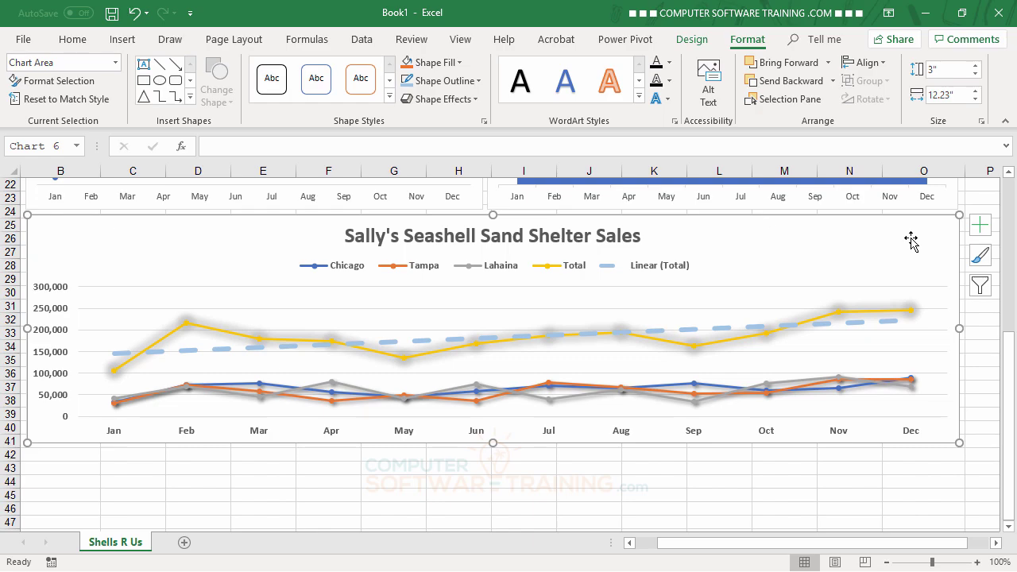
scroll(810, 342, up, 4)
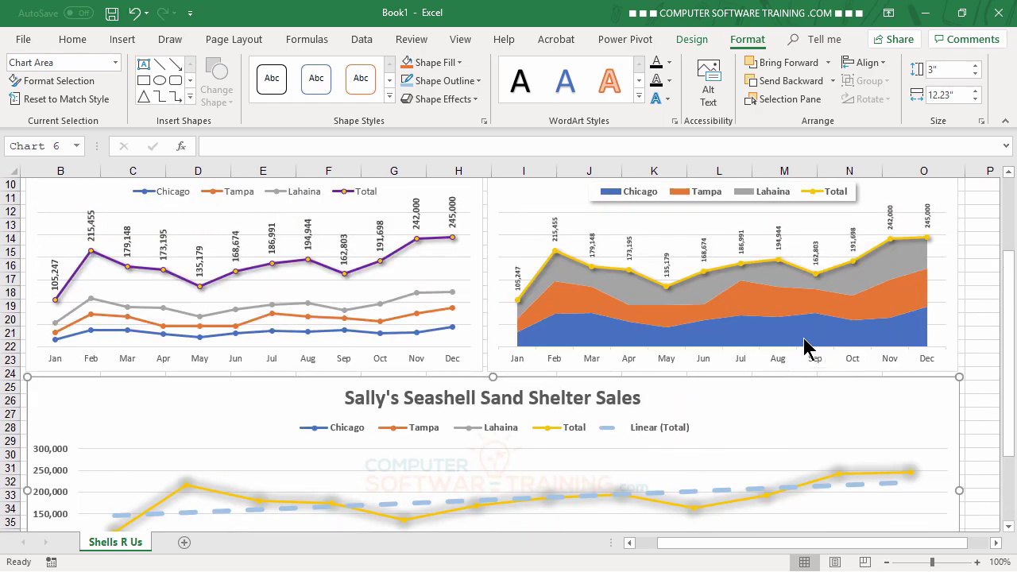
scroll(806, 347, up, 3)
scroll(807, 347, down, 4)
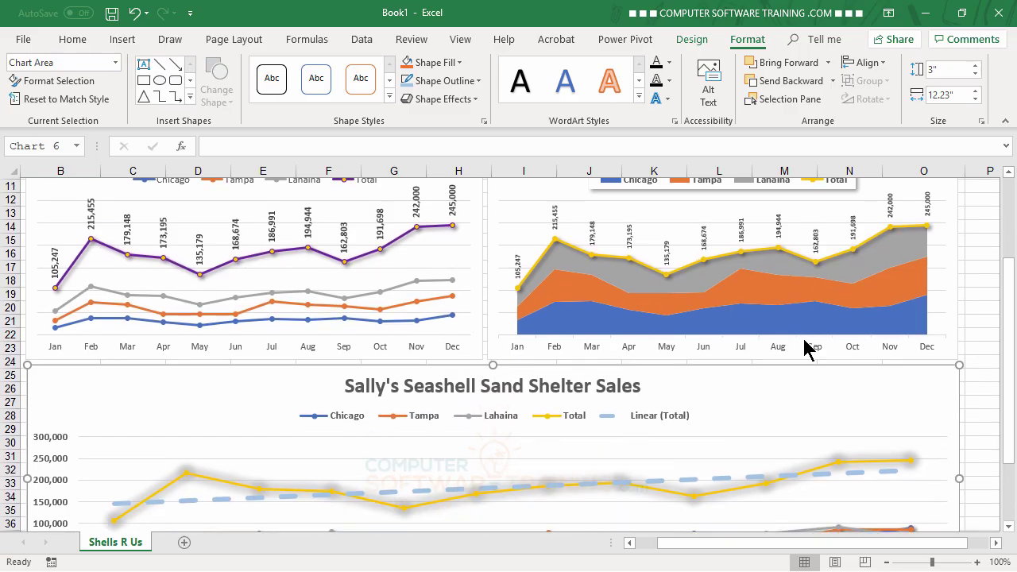
scroll(805, 347, down, 4)
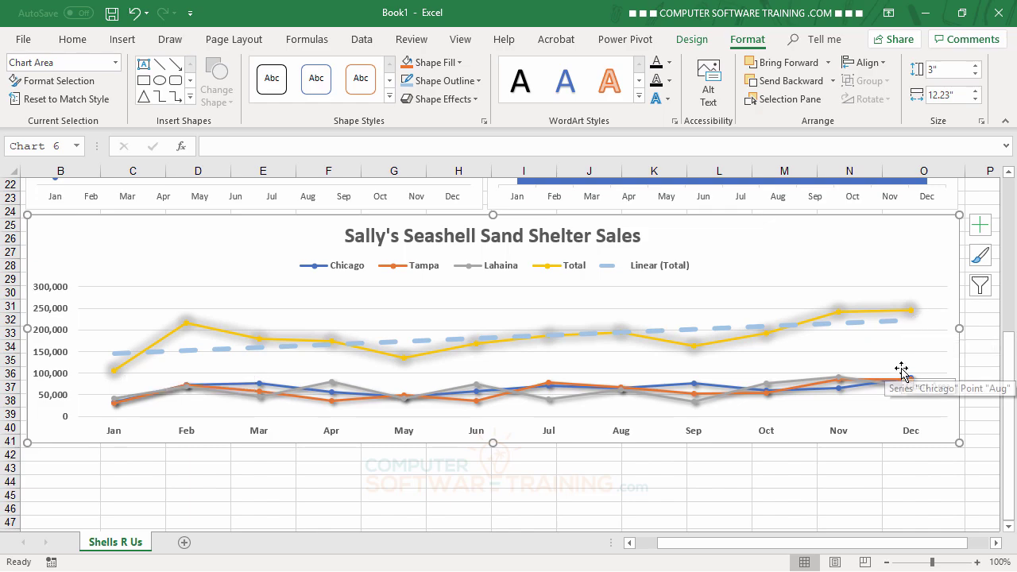
- Open the format options for the Total trendline, with the chart's December end and the Forecast settings in view
double_click(890, 322)
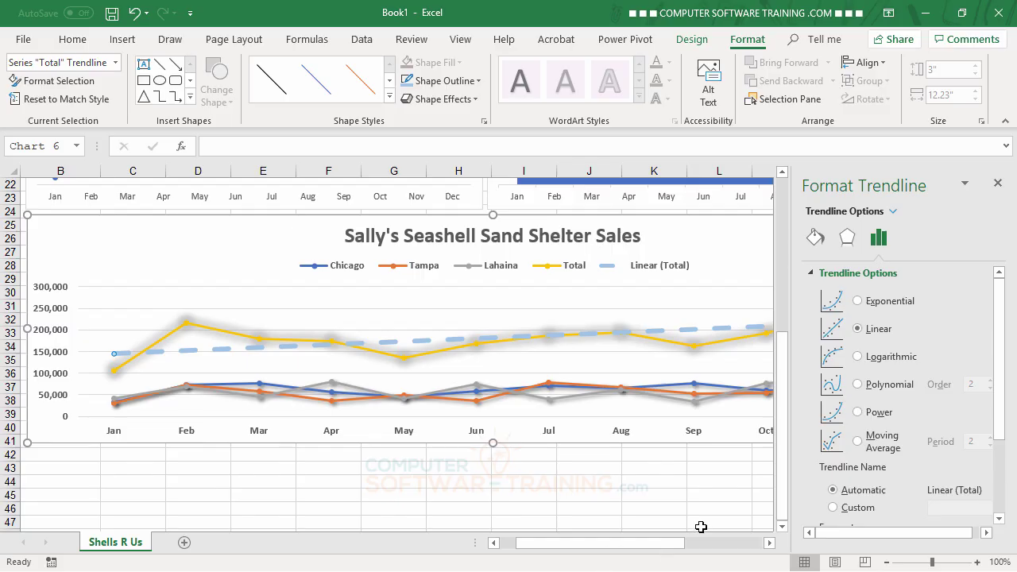
click(769, 543)
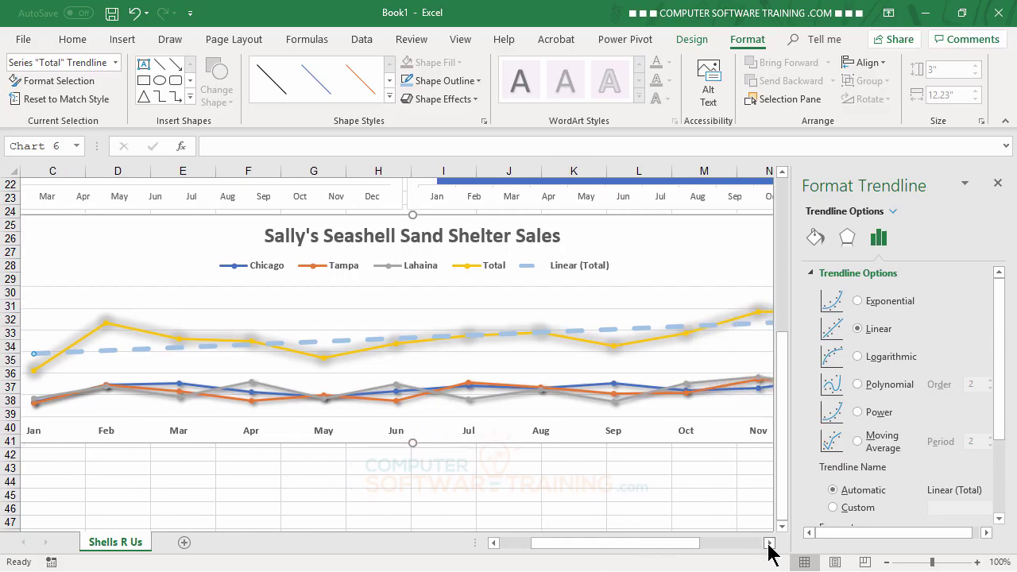
click(769, 543)
click(769, 543)
click(769, 543)
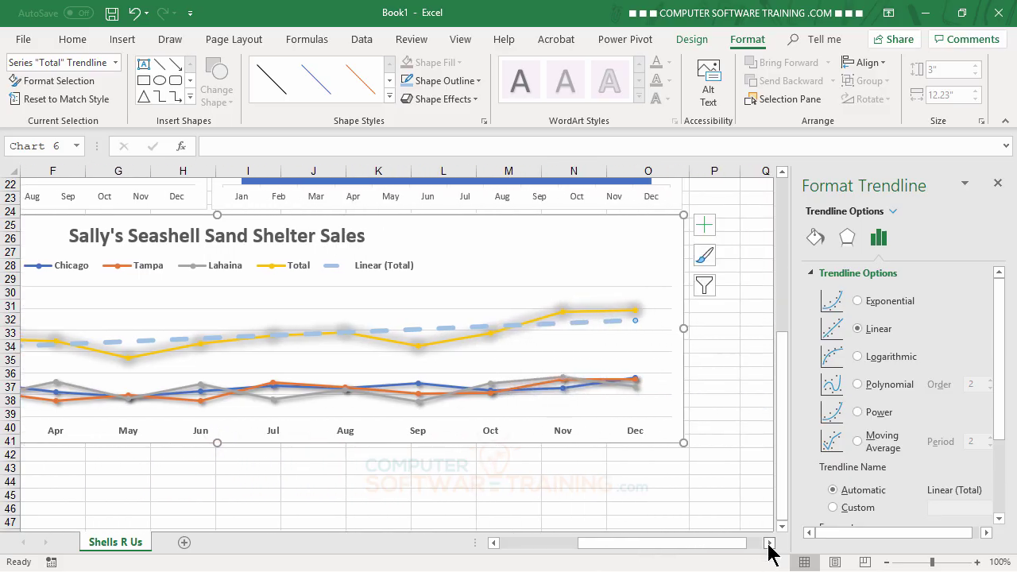
click(769, 544)
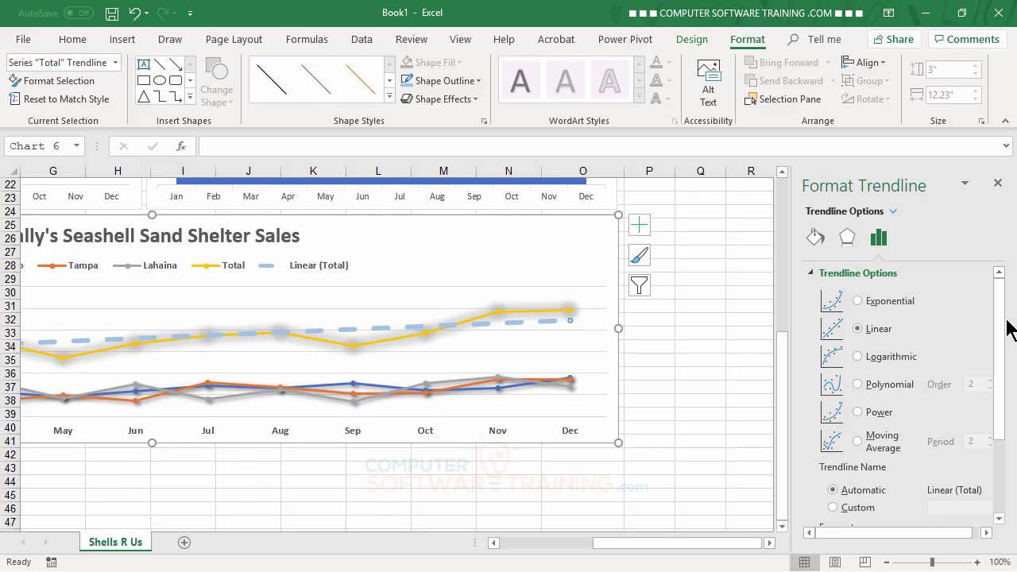
drag(1004, 324, 1001, 383)
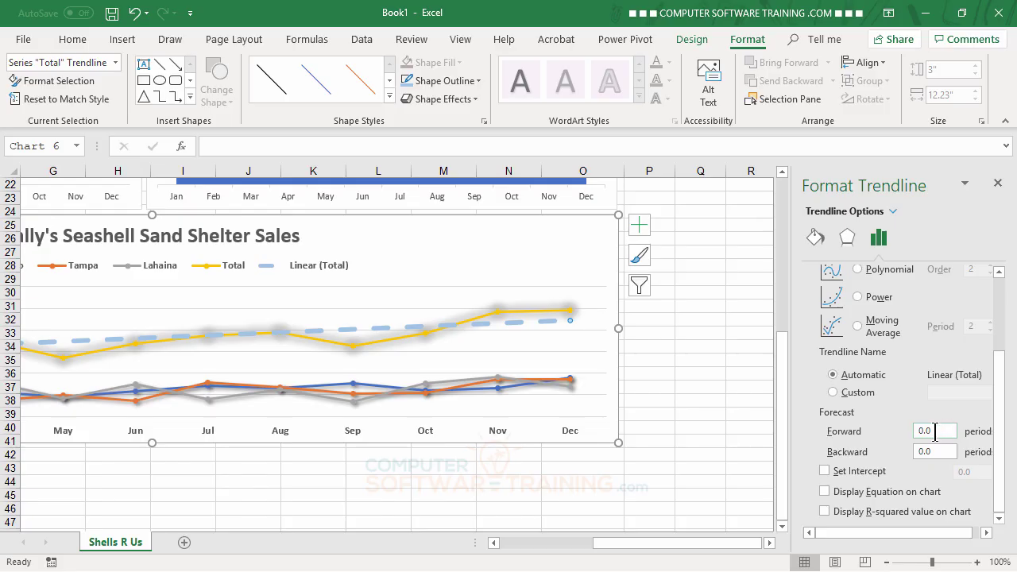
- Try forward forecasts of 3 and 6 periods on the Total trendline, and reset the forecast to 0
drag(933, 431, 914, 433)
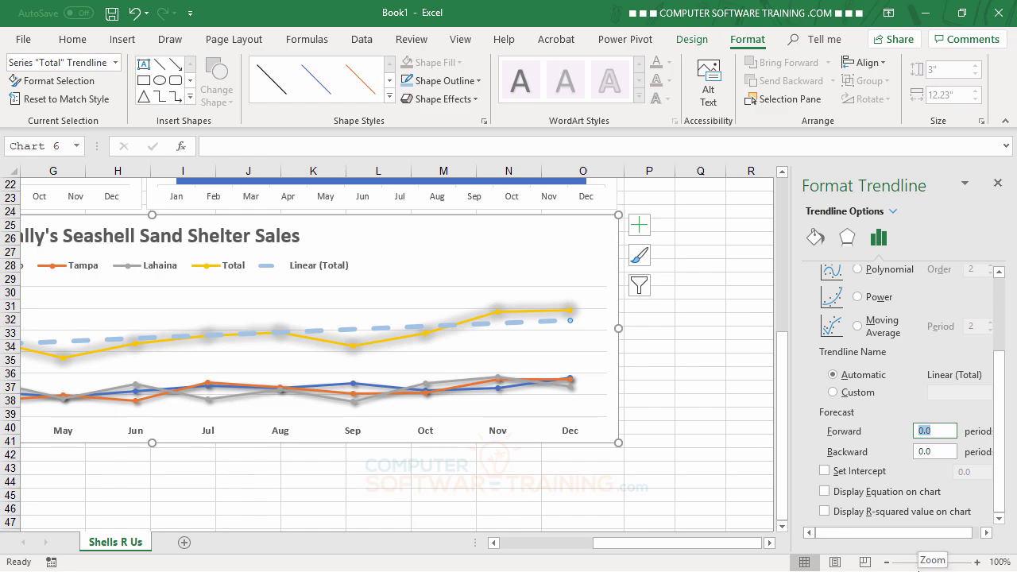
text(3)
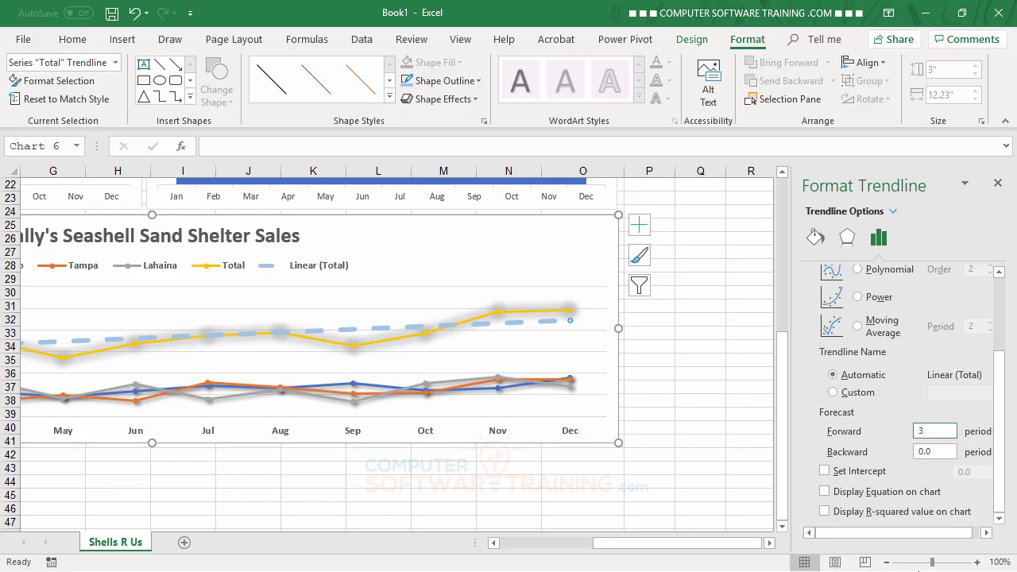
key(Return)
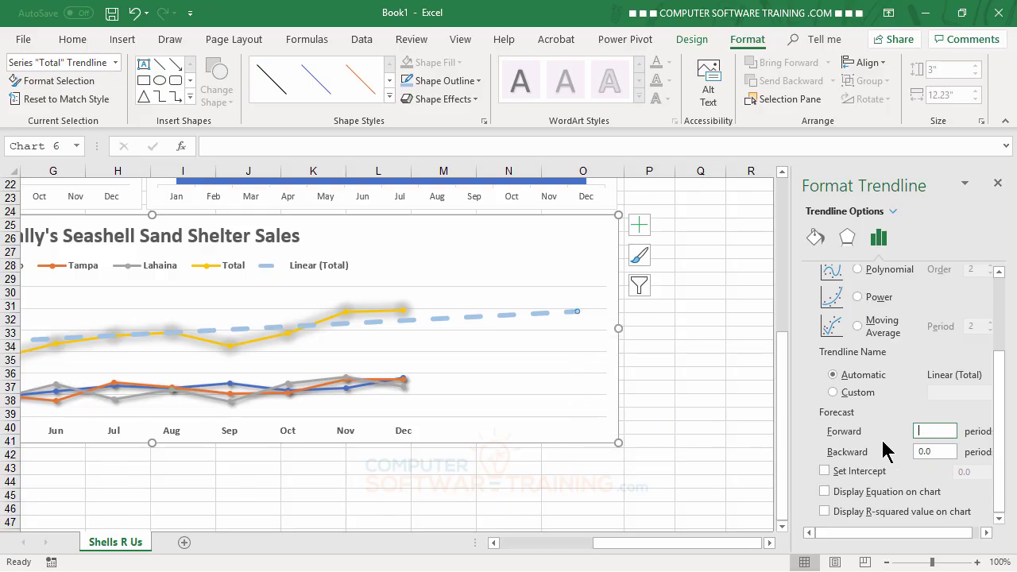
key(Return)
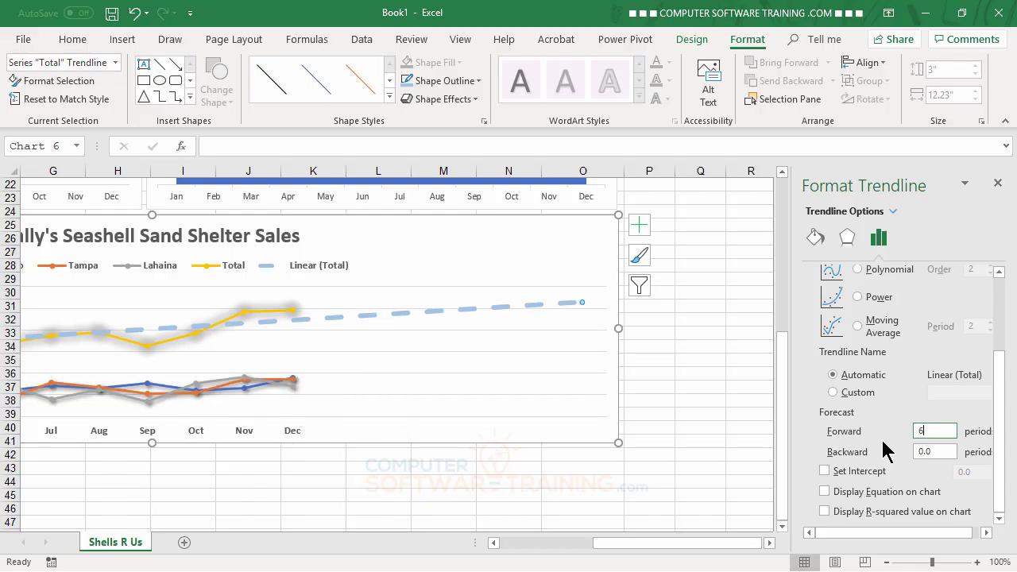
key(BackSpace)
text(0)
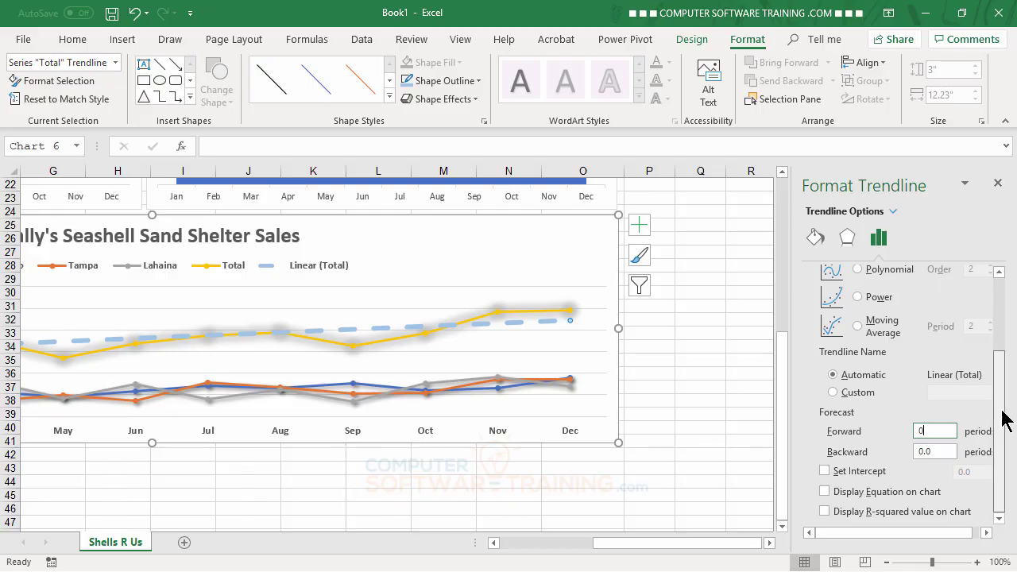
- Switch the Total trendline to Moving Average, compare it with Linear, and choose Moving Average again
drag(1002, 411, 999, 321)
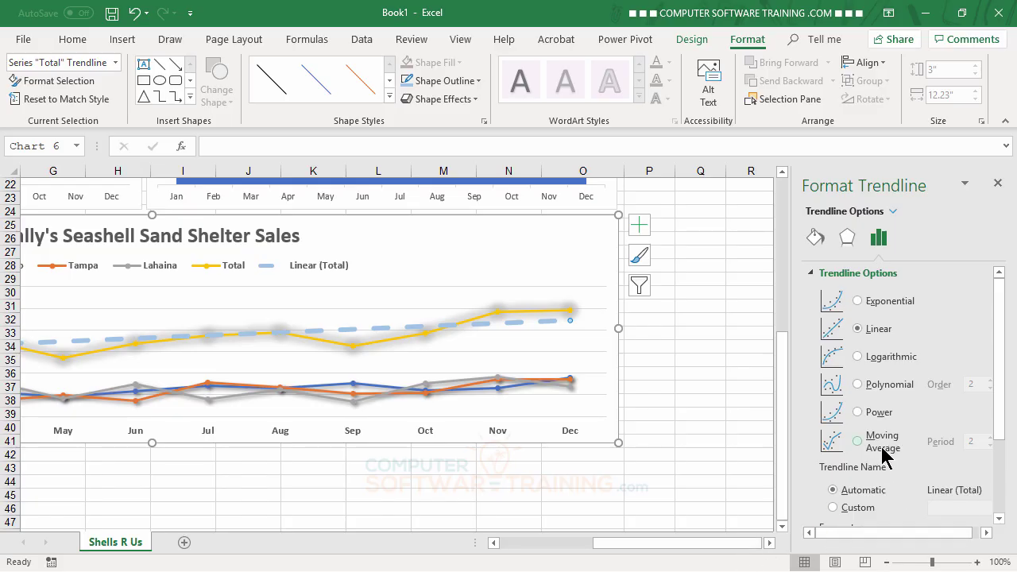
click(858, 442)
mouse_move(699, 545)
mouse_down()
mouse_move(715, 545)
mouse_move(642, 550)
mouse_move(681, 549)
mouse_up()
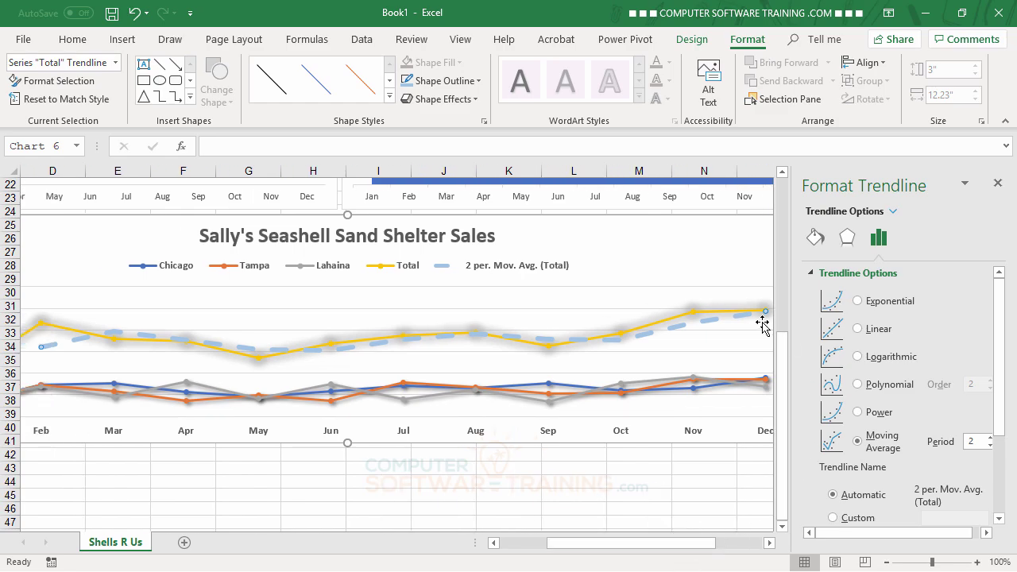
click(858, 329)
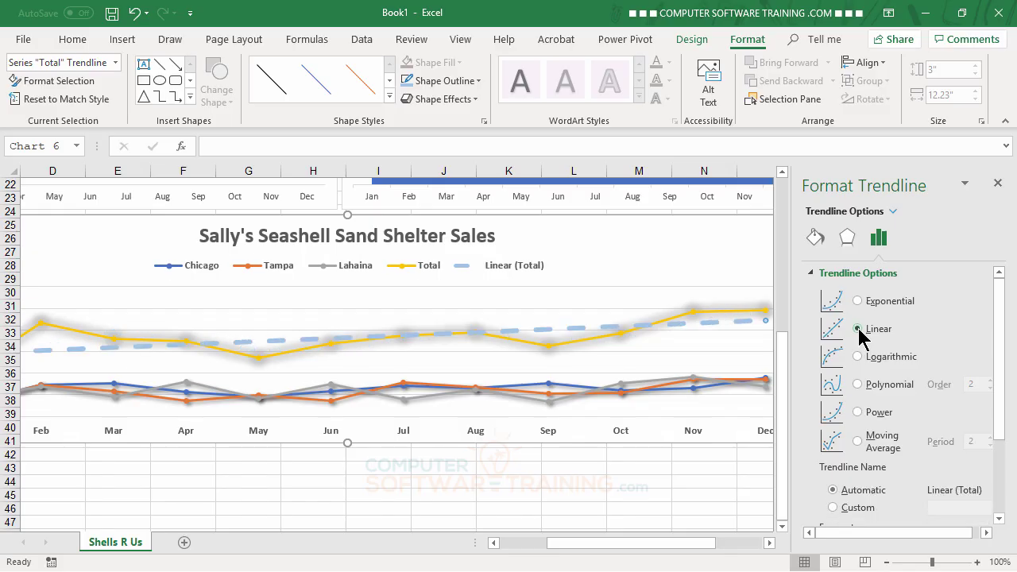
click(857, 442)
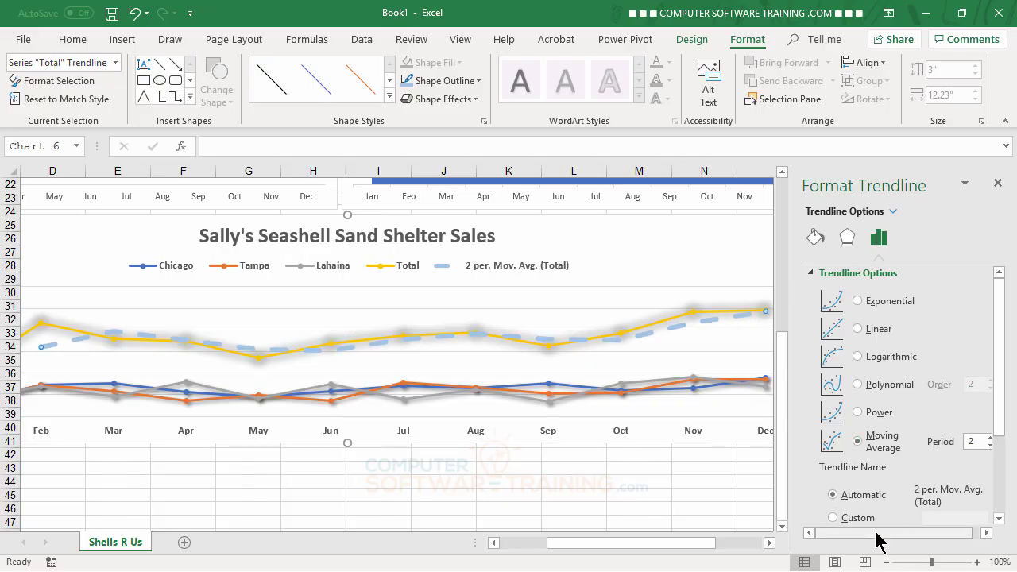
drag(875, 533, 899, 535)
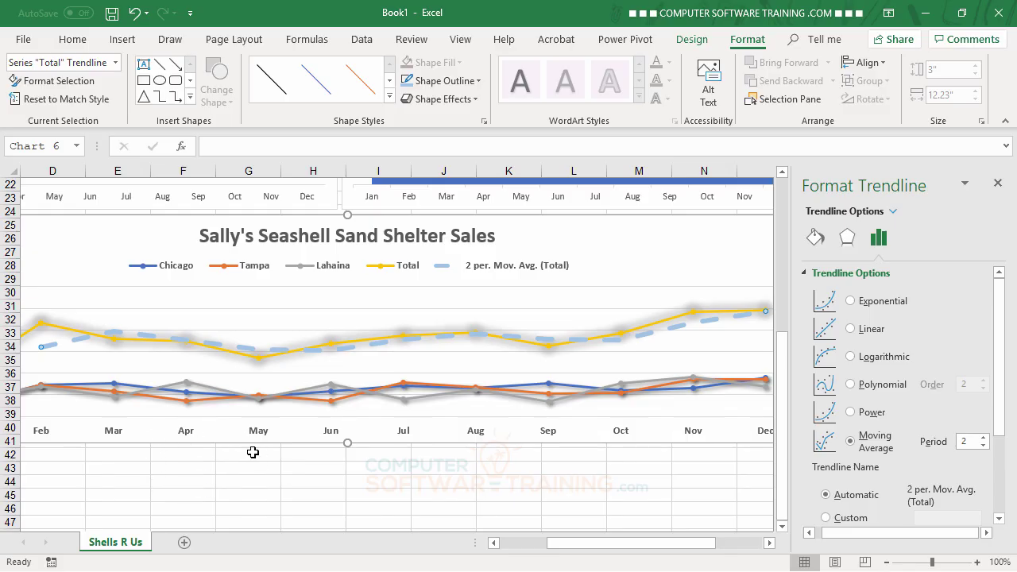
- Try the Total trendline's moving average with periods from 3 up to 6, and return the period to 2
click(983, 438)
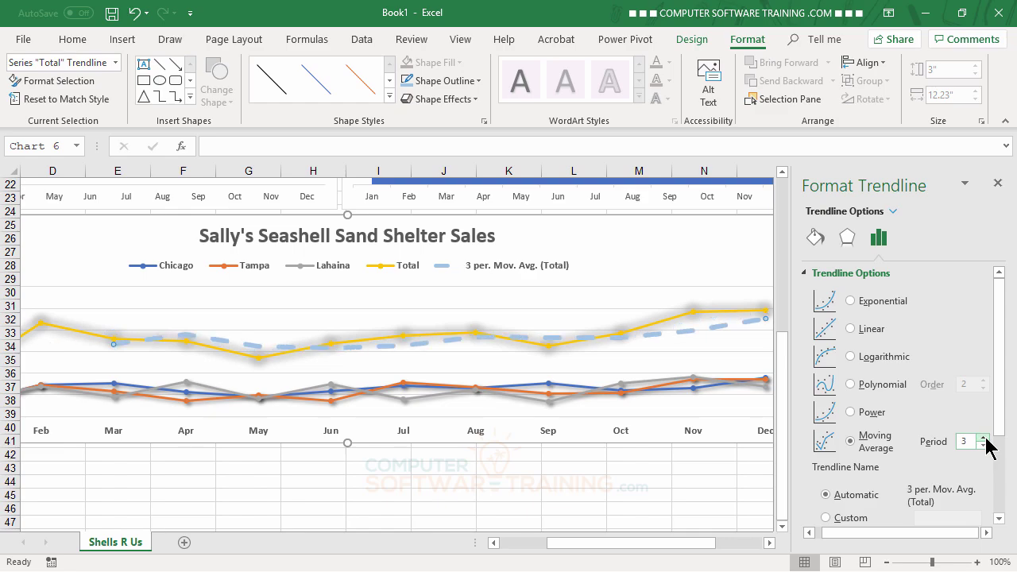
click(983, 438)
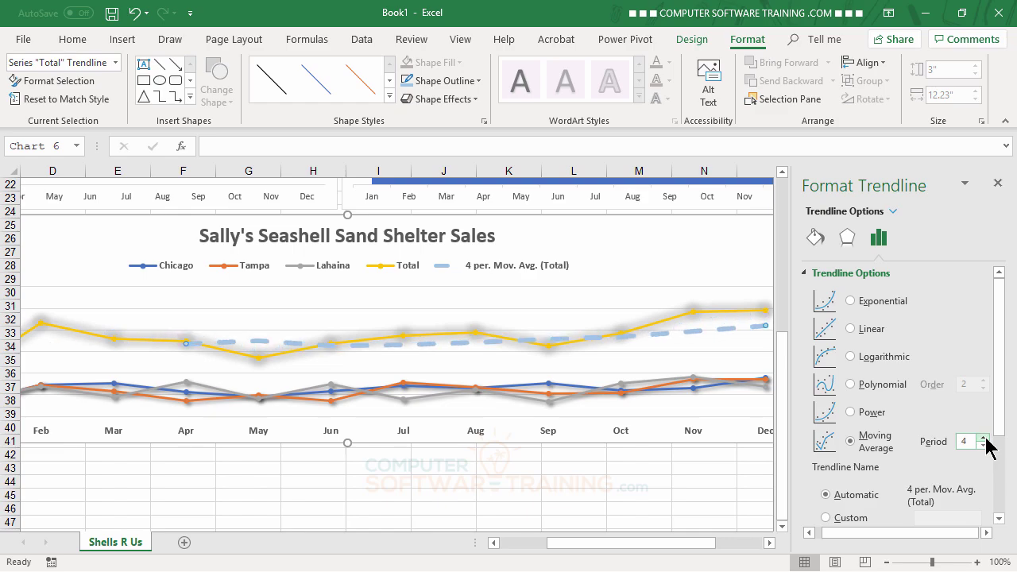
click(983, 438)
click(984, 438)
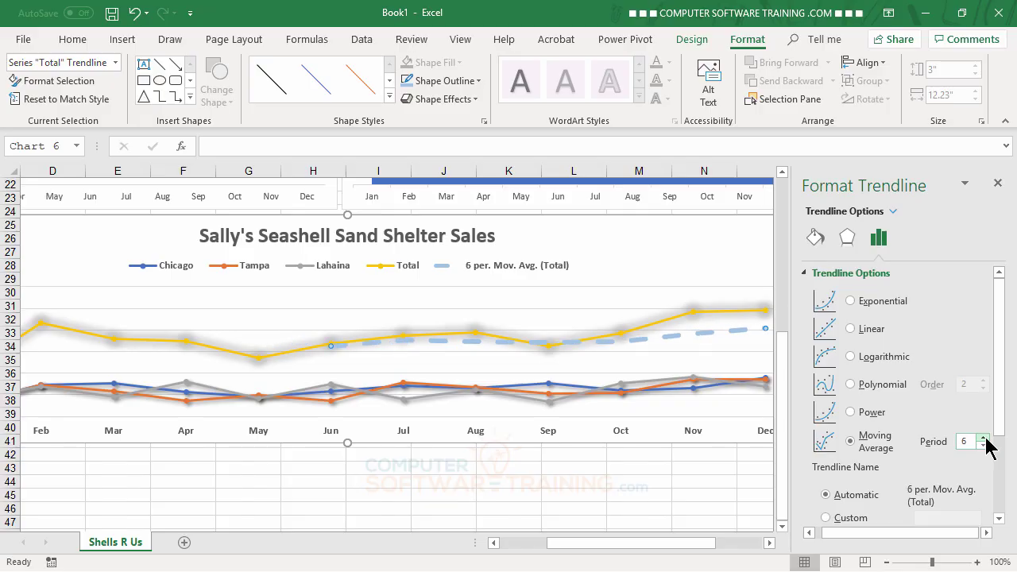
click(984, 446)
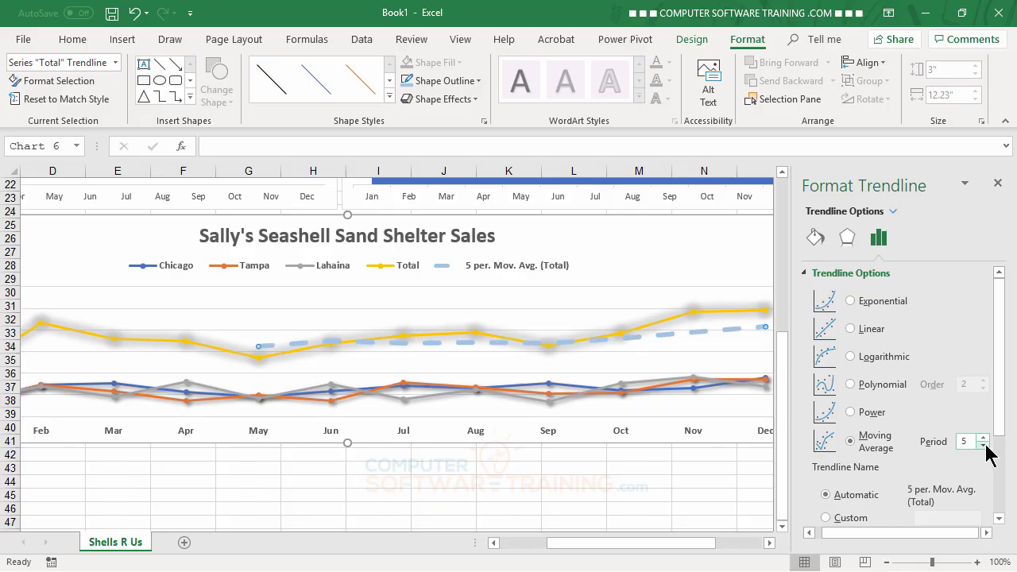
click(984, 446)
click(983, 446)
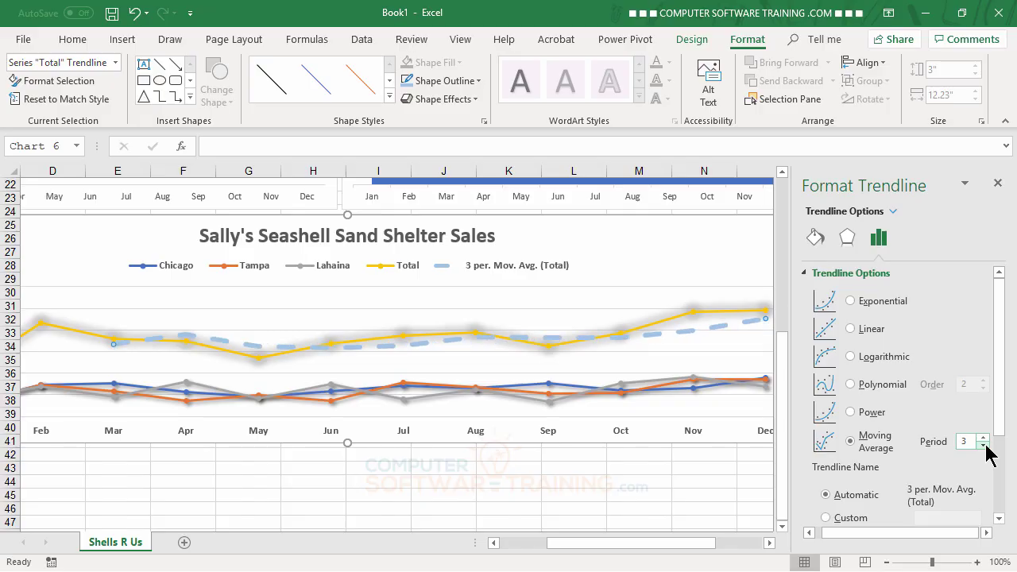
click(983, 446)
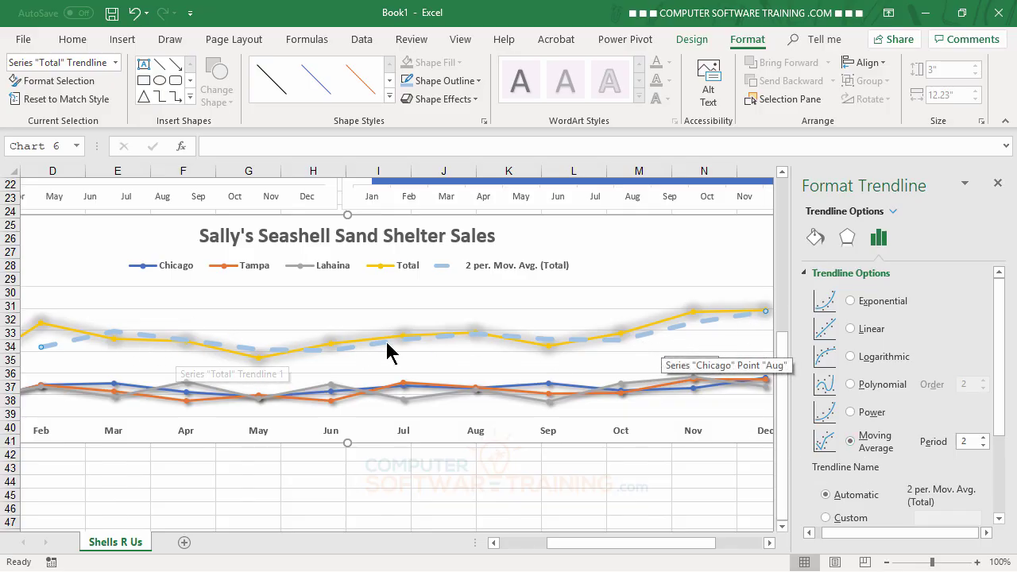
- Try the Linear type for the Total trendline, change it to Power, and close the trendline formatting options
click(854, 332)
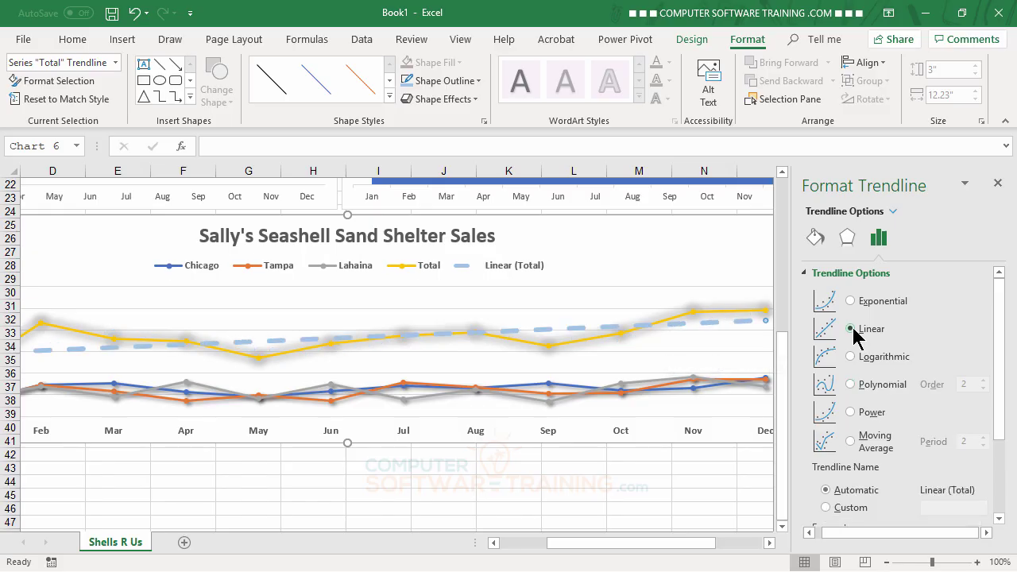
click(850, 411)
click(998, 183)
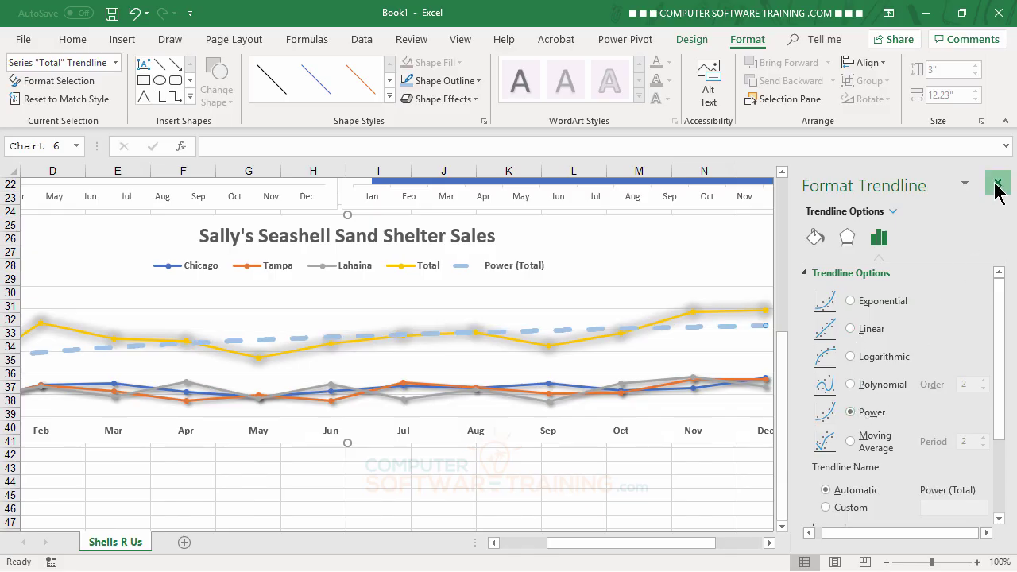
- Apply a gradient fill to the chart area of the line chart
drag(765, 547, 713, 548)
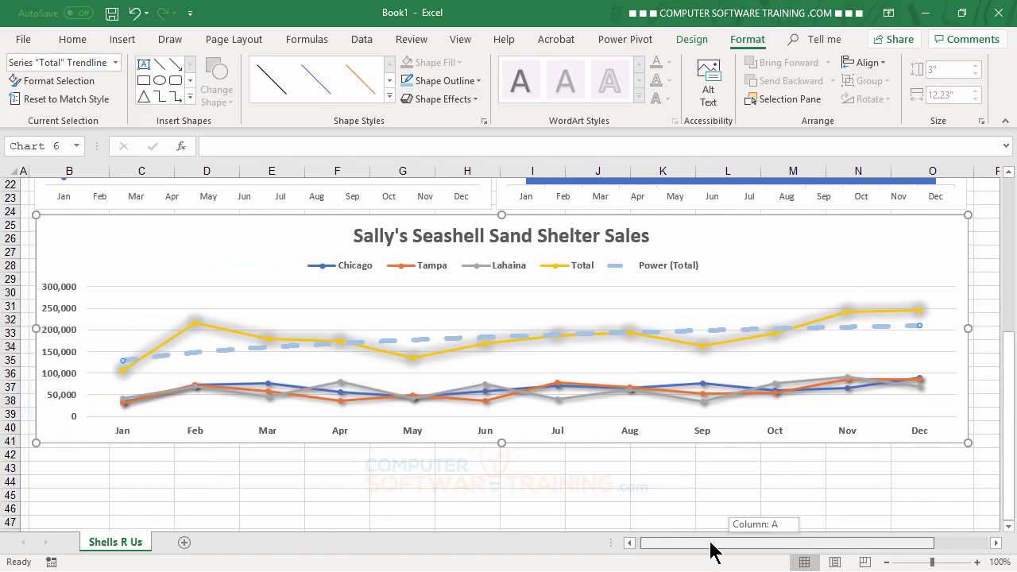
drag(710, 548, 711, 549)
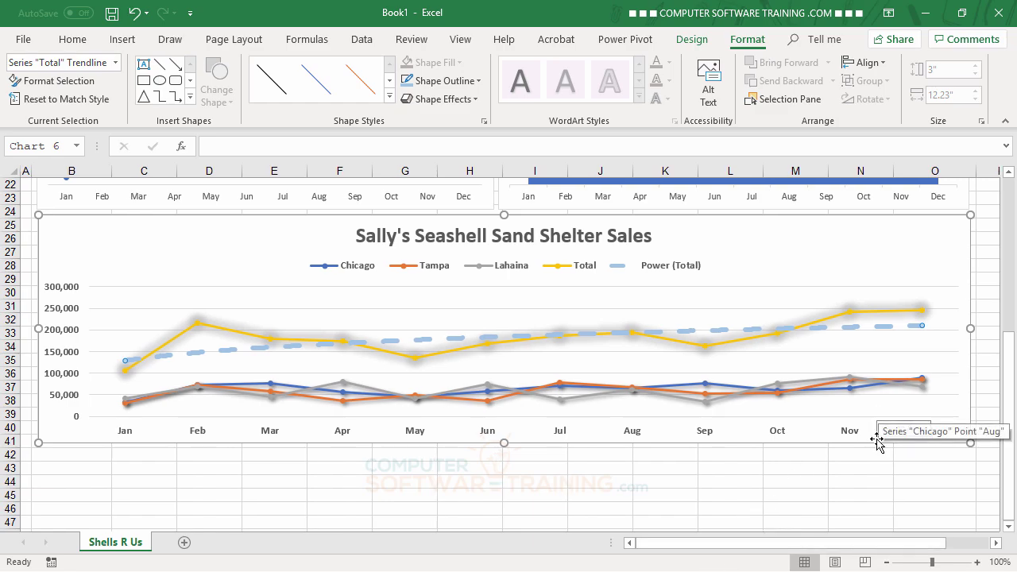
double_click(891, 238)
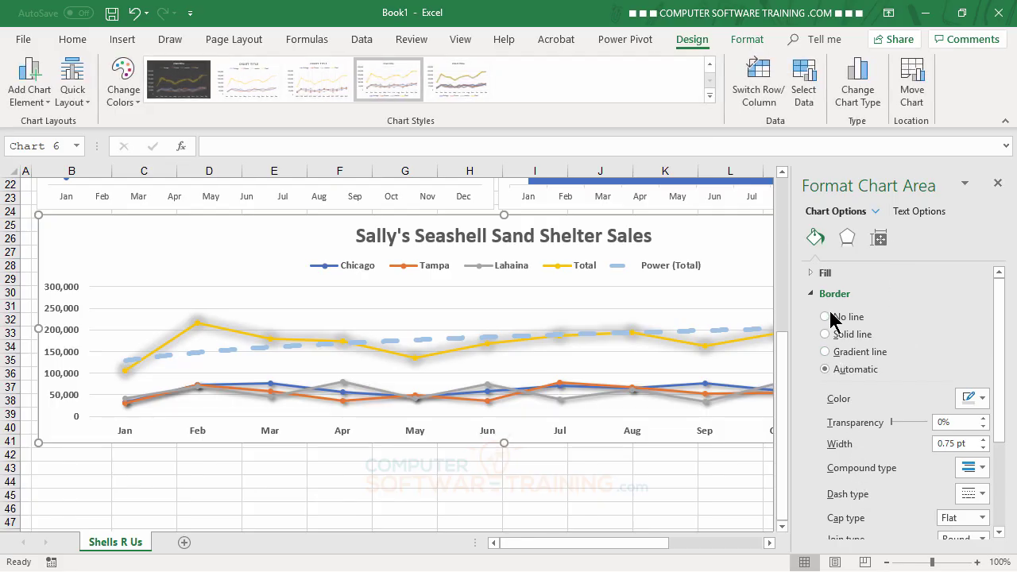
click(818, 274)
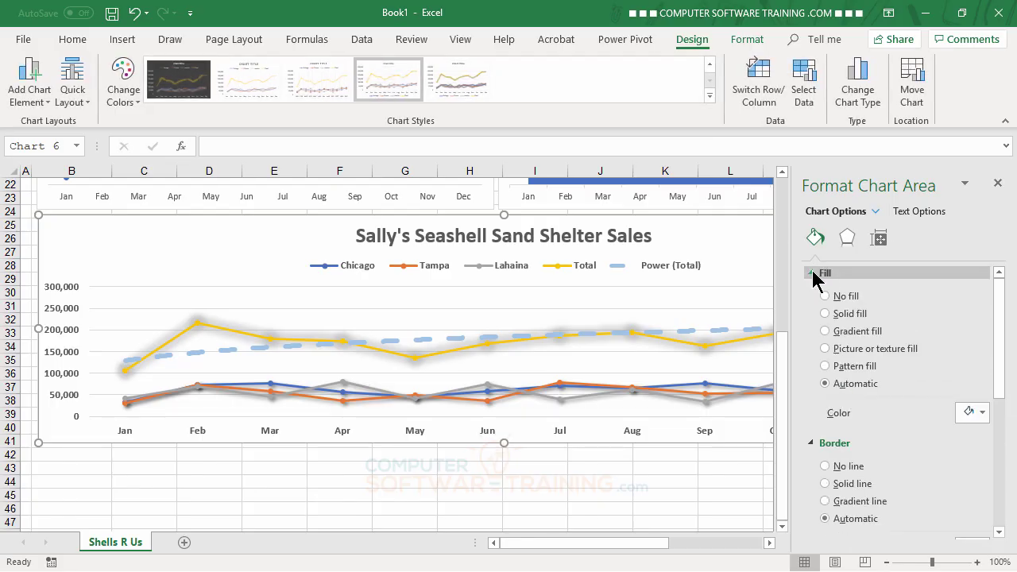
click(826, 332)
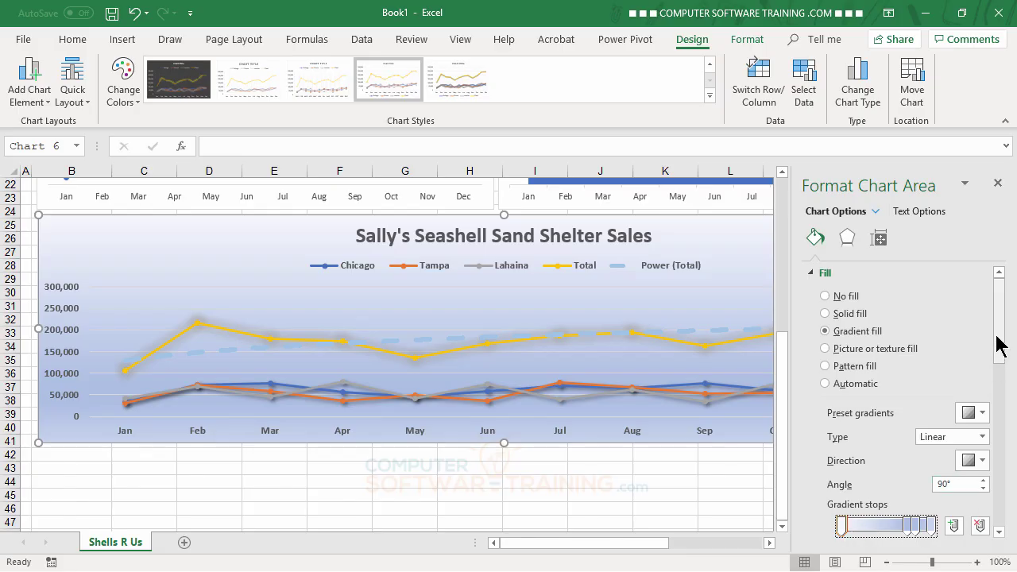
- Set the first stop of the chart area's gradient to the standard color Orange
drag(999, 340, 999, 369)
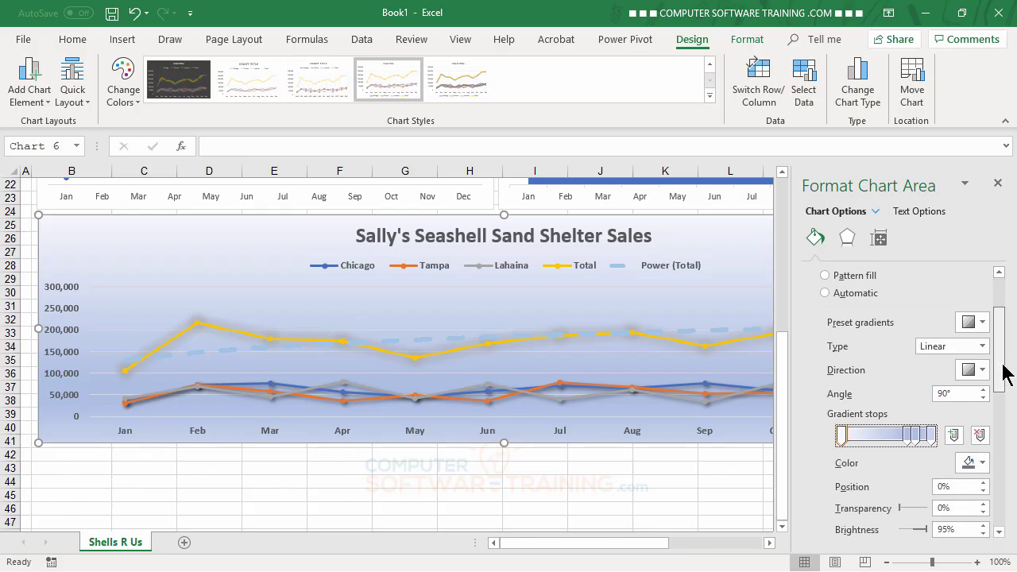
click(973, 461)
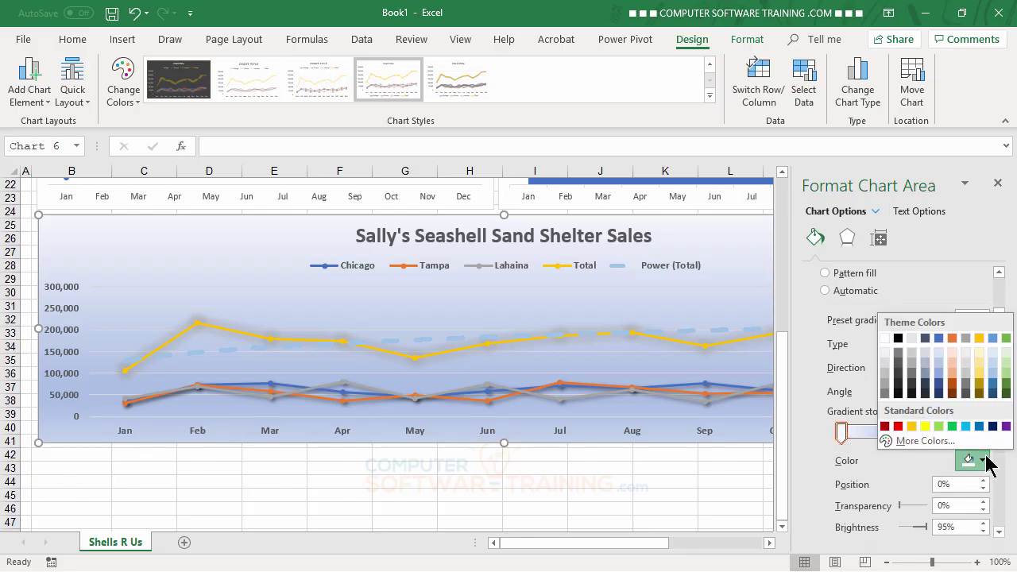
click(909, 426)
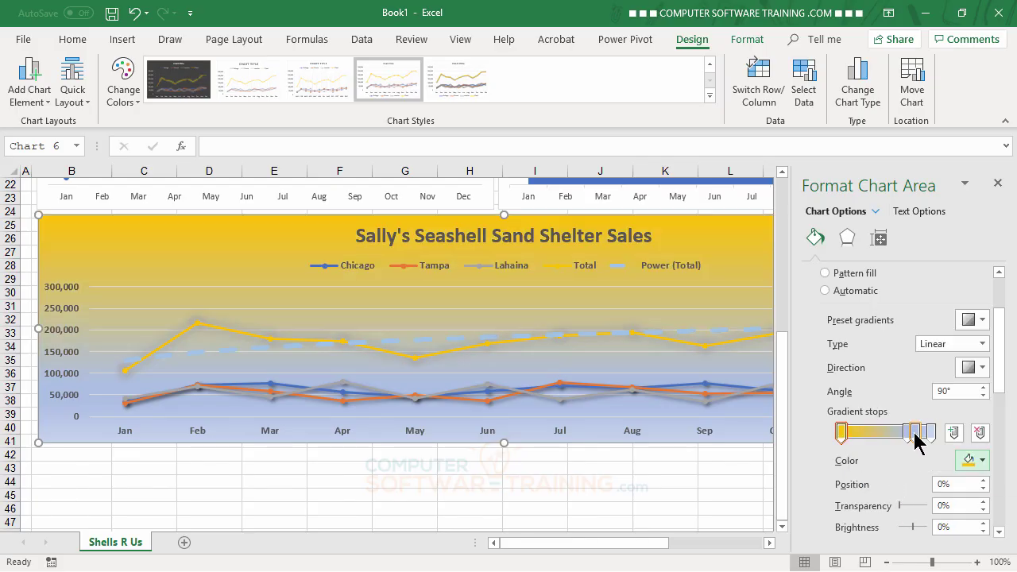
- Set the chart area's second gradient stop to the standard color Red, and select the last gradient stop
click(908, 433)
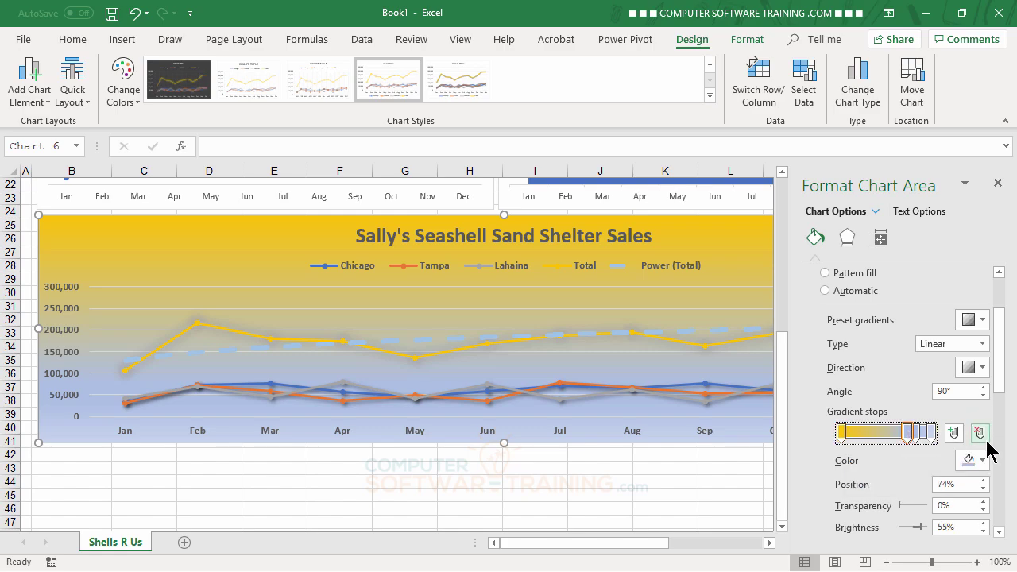
click(972, 459)
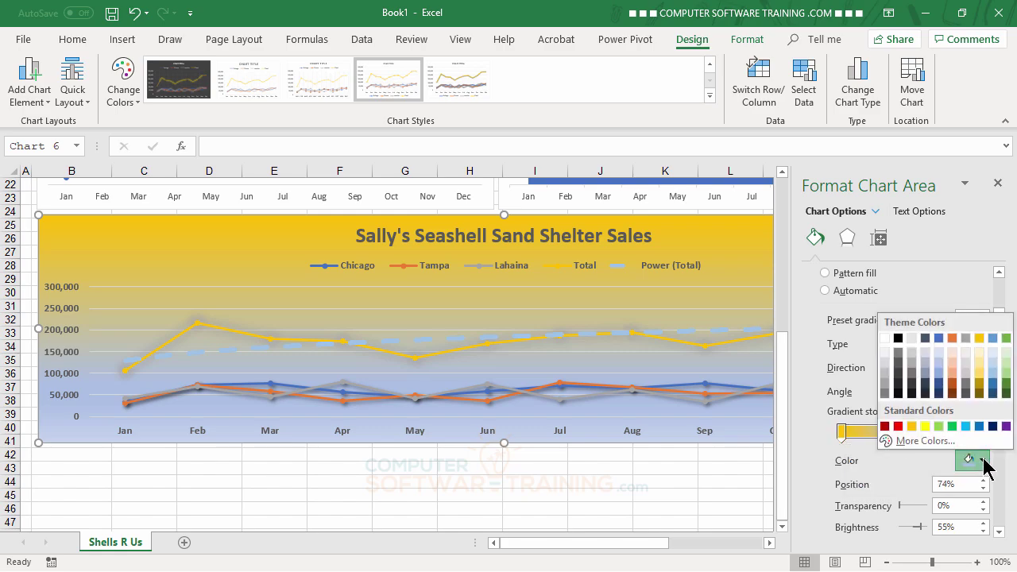
click(898, 426)
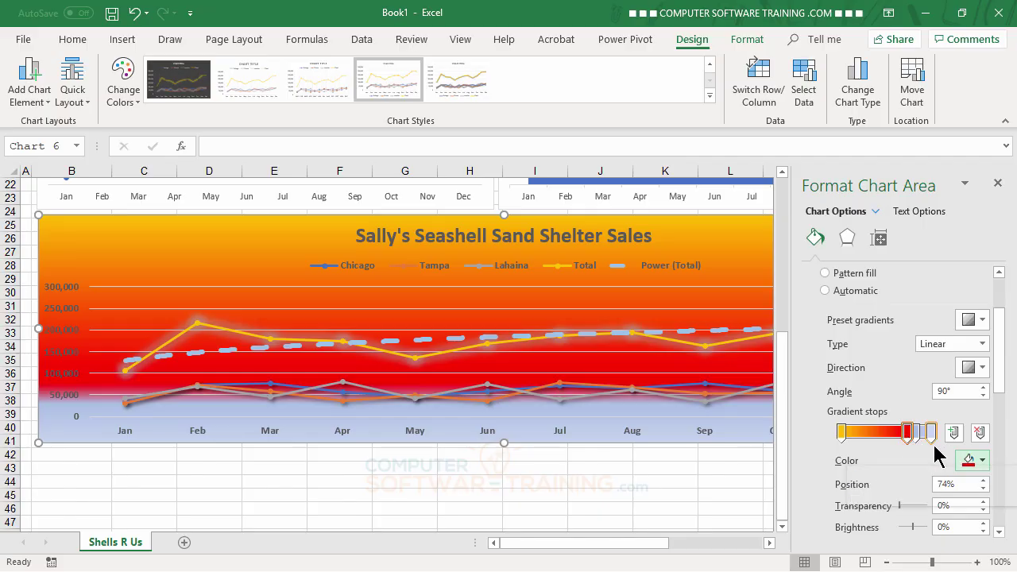
click(931, 432)
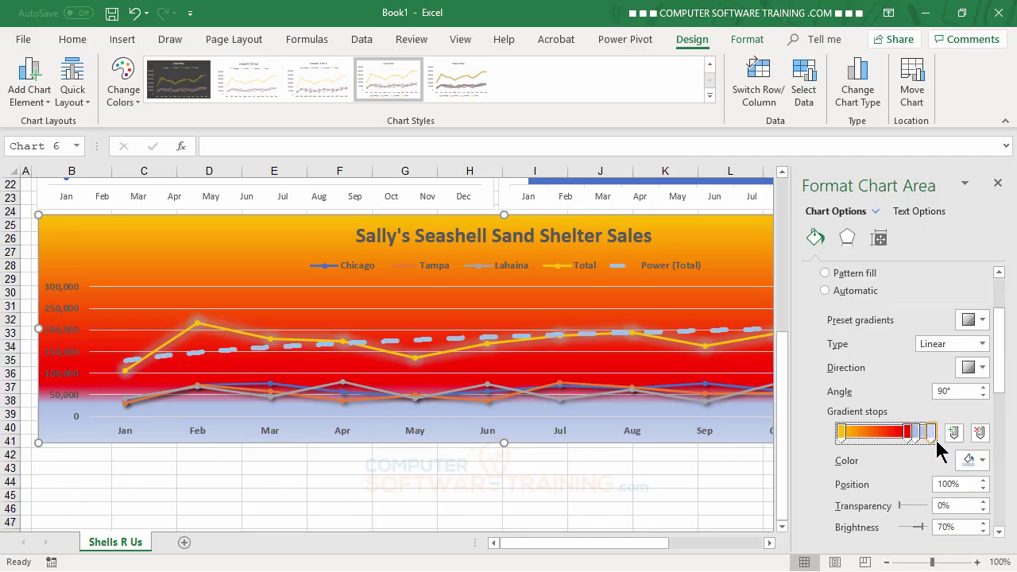
- Set the last stop of the chart area's gradient to the standard color Purple
click(984, 460)
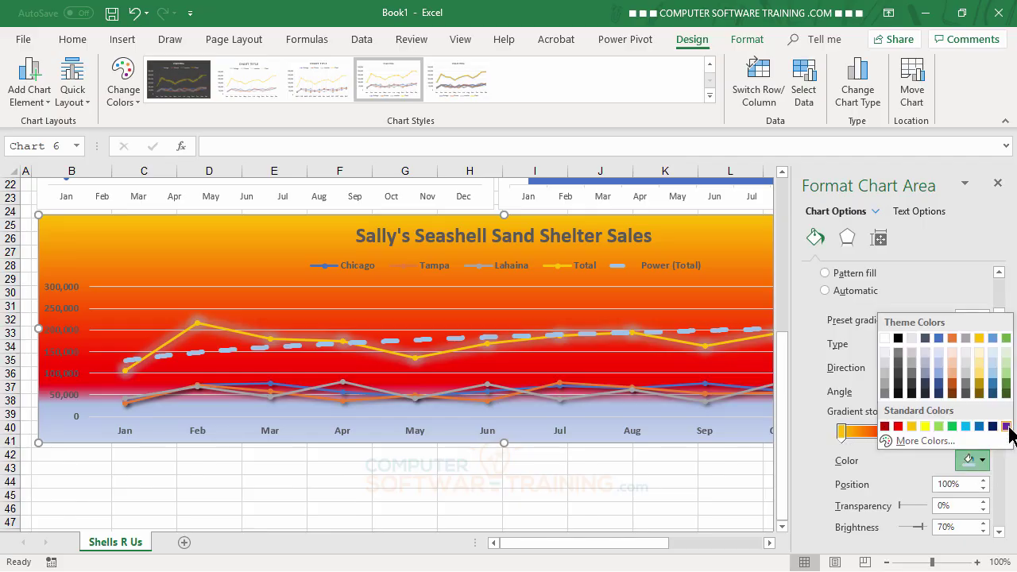
click(1006, 426)
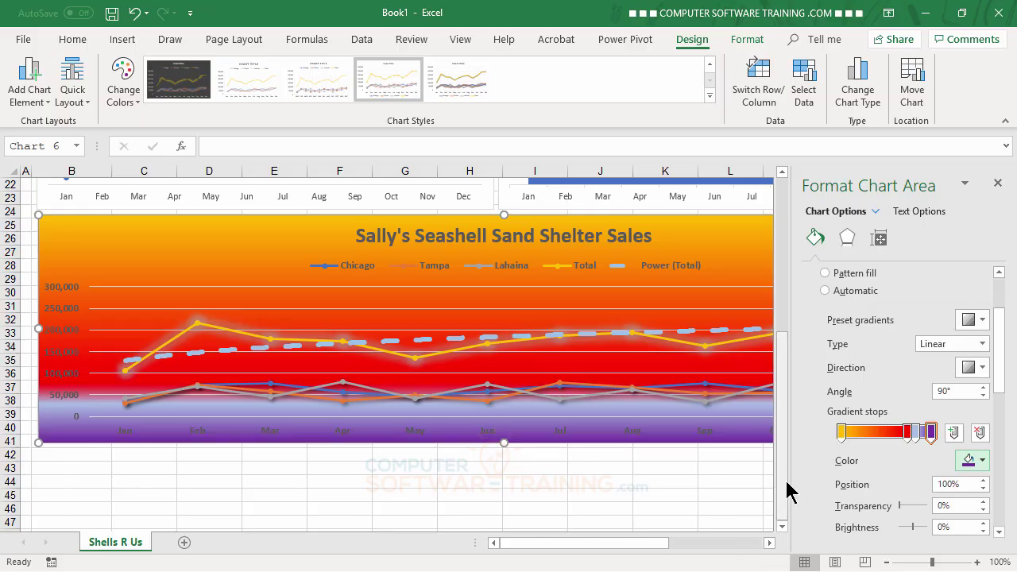
- Try the gold-and-white radial preset gradient on the chart area, and replace it with the matching green-and-white preset
click(982, 321)
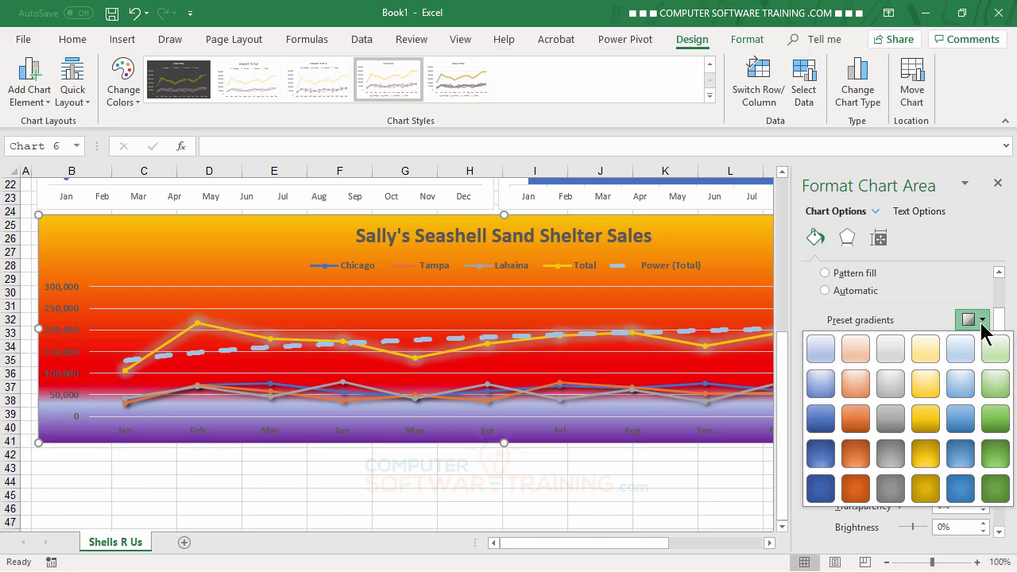
click(936, 382)
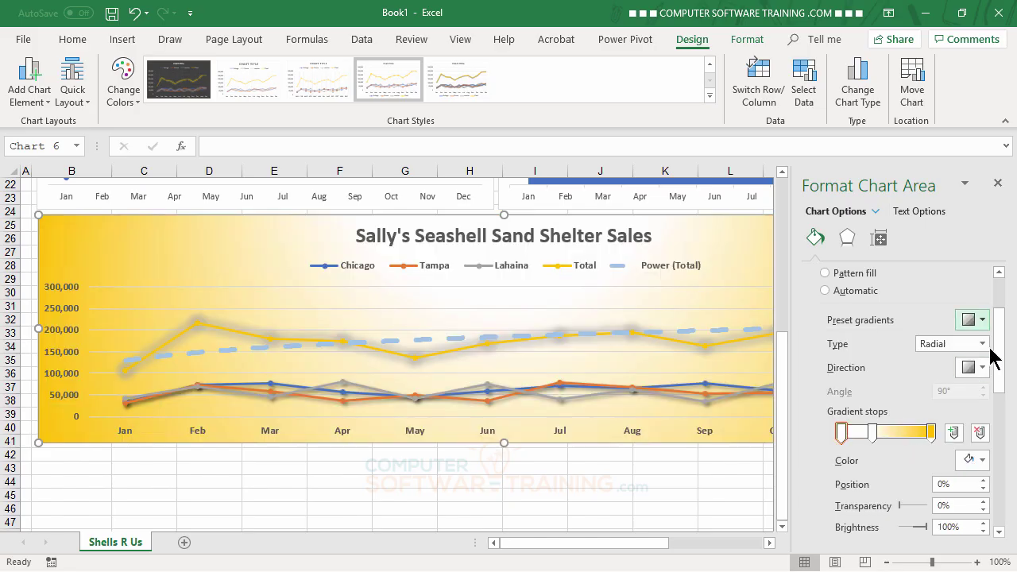
click(982, 320)
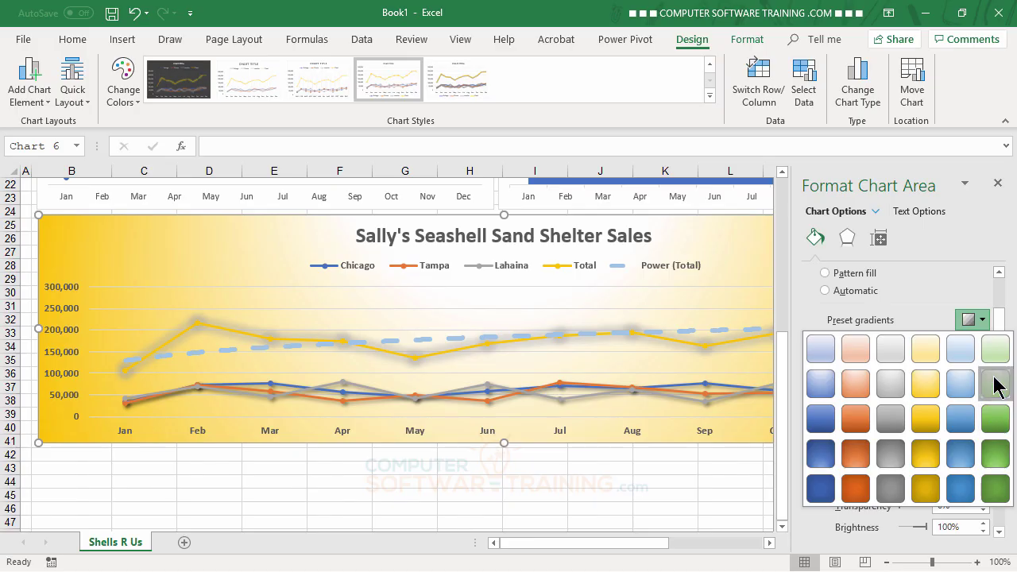
click(995, 386)
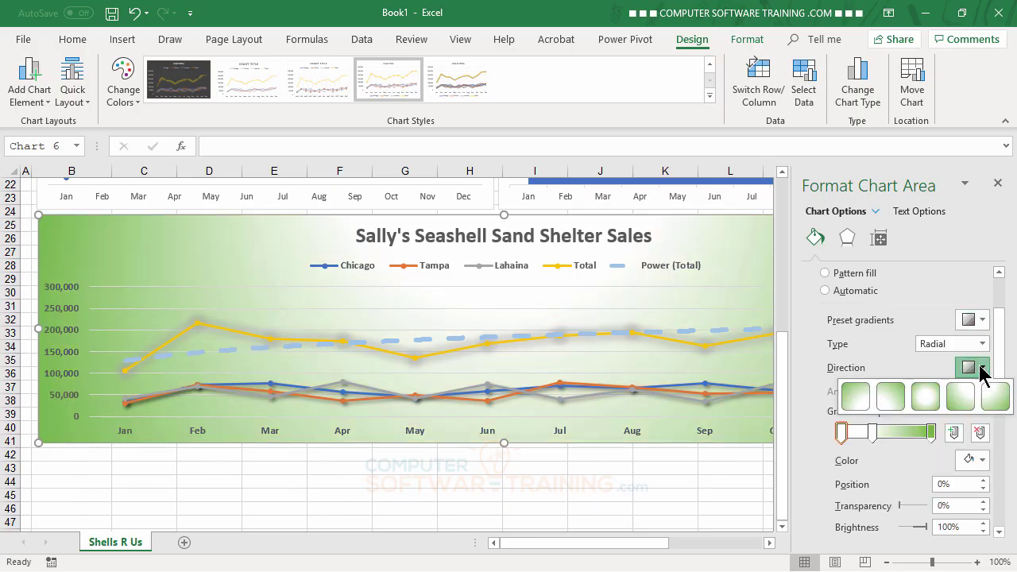
- Set the radial gradient to radiate from the chart area's bottom-right corner, and close the formatting options
click(982, 368)
click(863, 401)
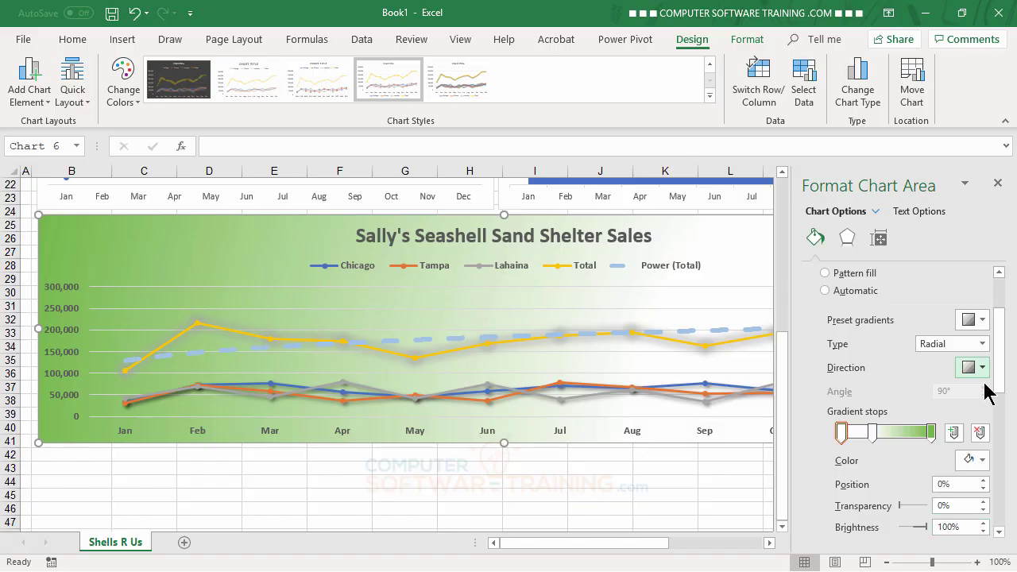
click(998, 183)
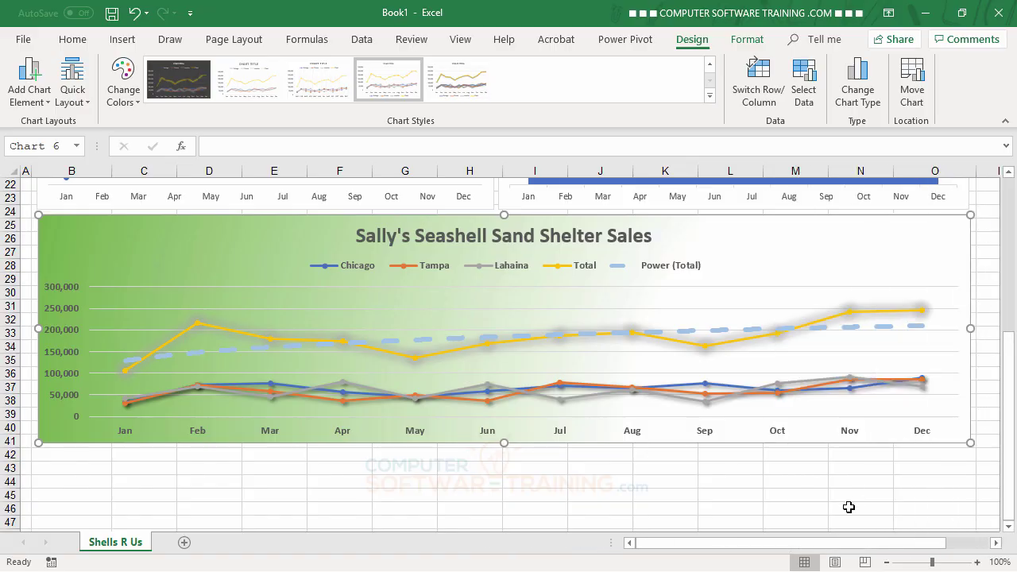
- Deselect the line chart and look over the sales table and all three finished charts on the sheet
scroll(842, 501, up, 2)
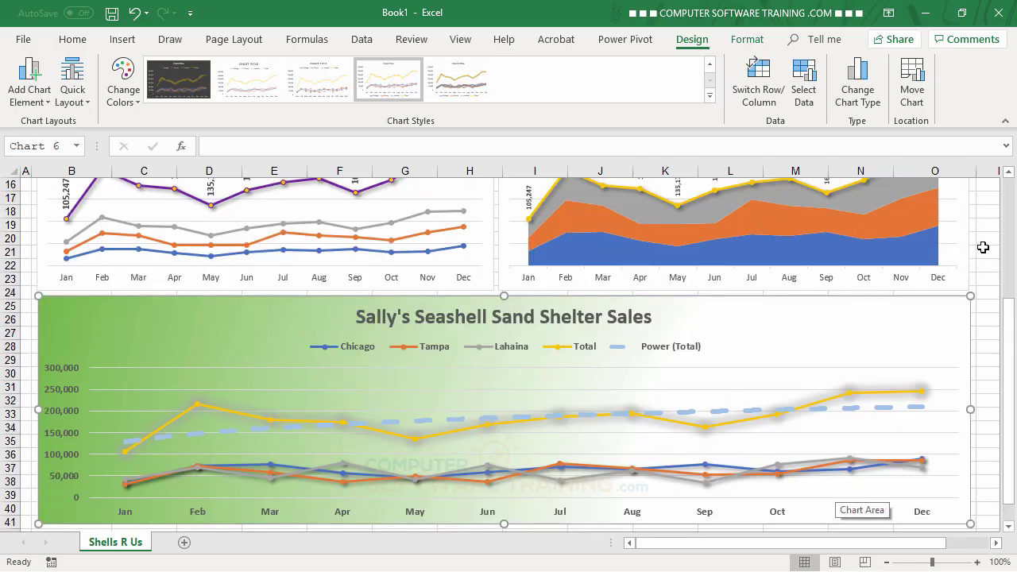
click(983, 247)
scroll(978, 297, up, 4)
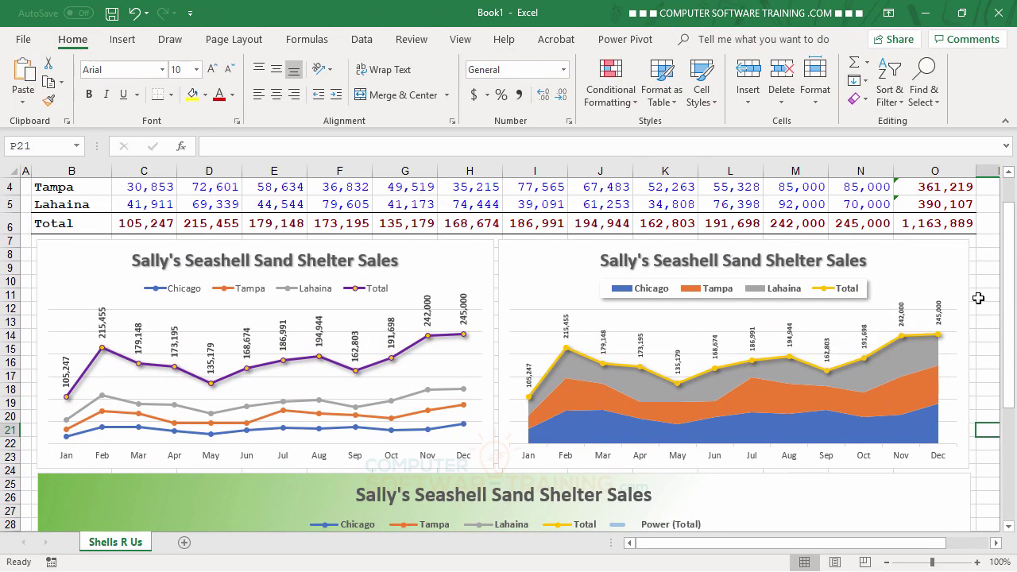
scroll(978, 297, up, 1)
scroll(978, 297, down, 6)
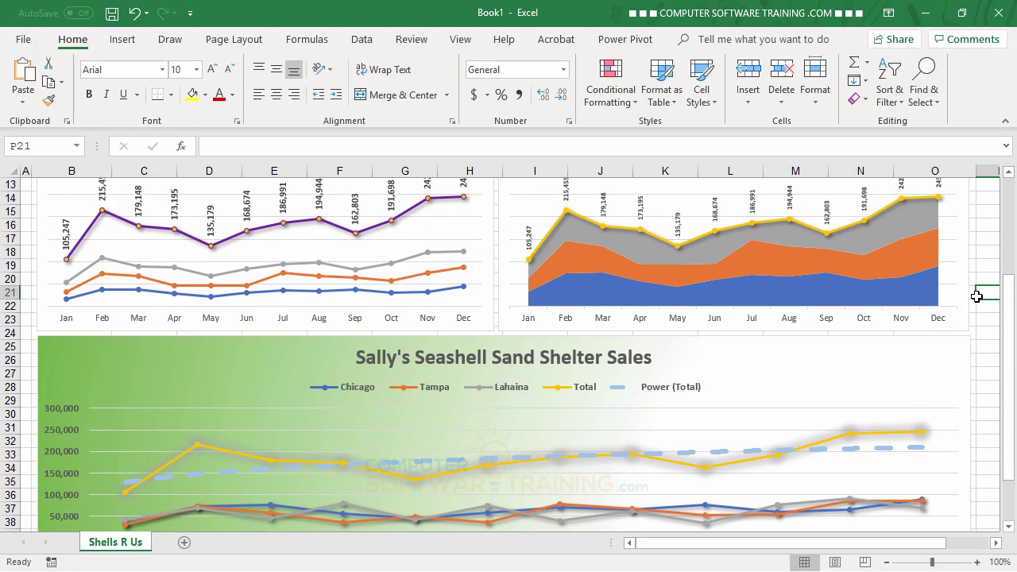
scroll(942, 312, up, 6)
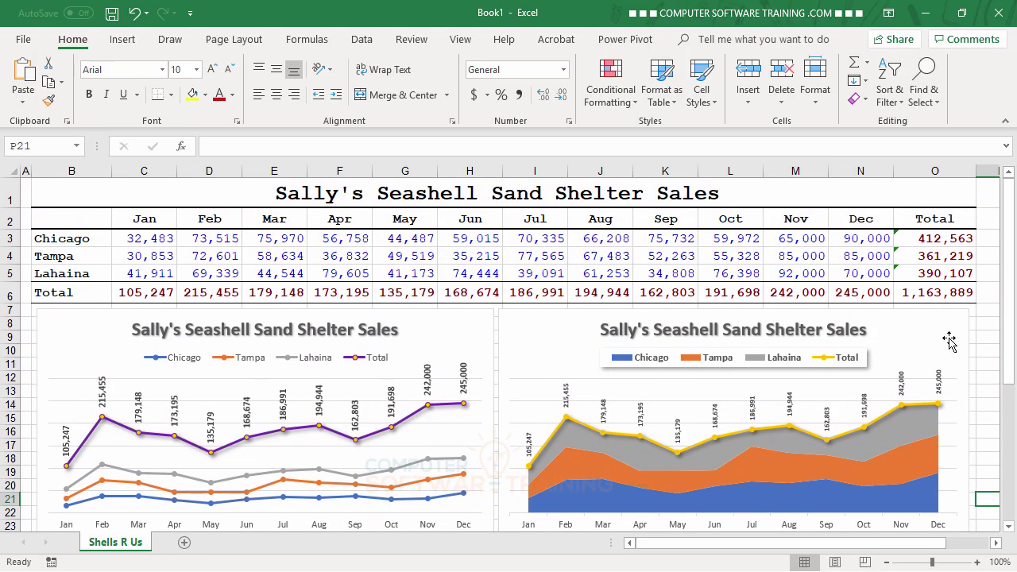
scroll(949, 337, down, 7)
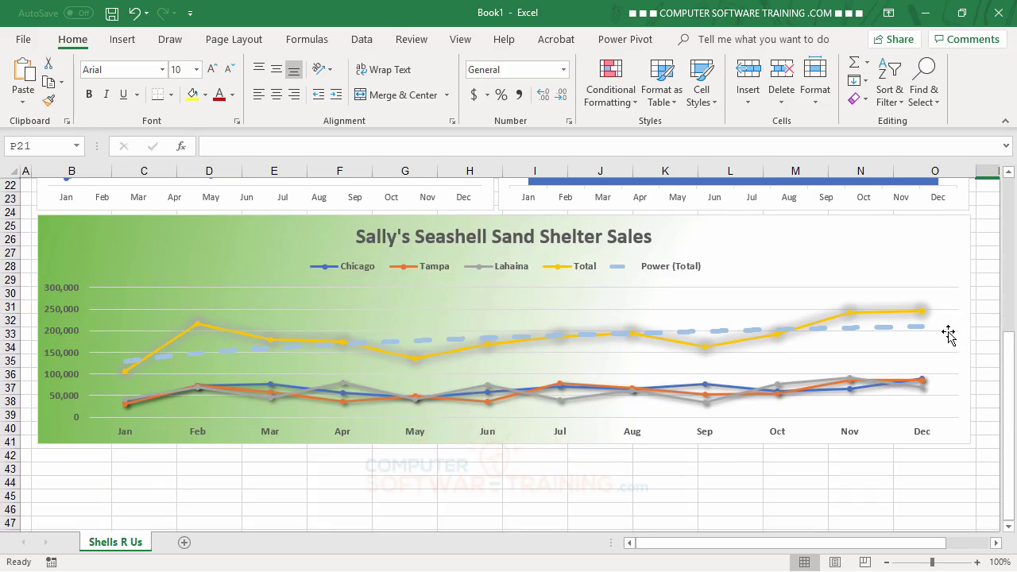
scroll(948, 334, up, 7)
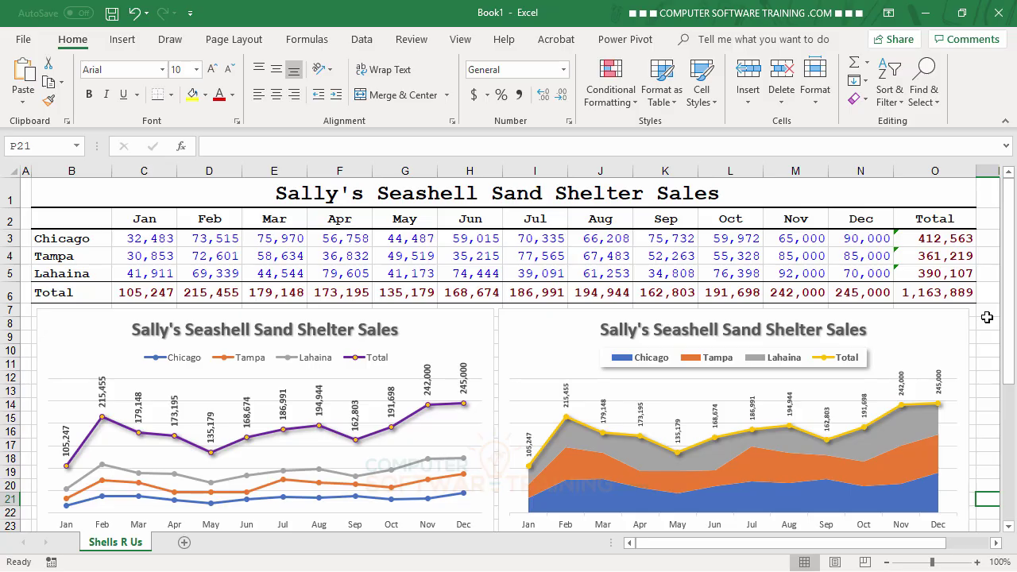
scroll(987, 317, down, 3)
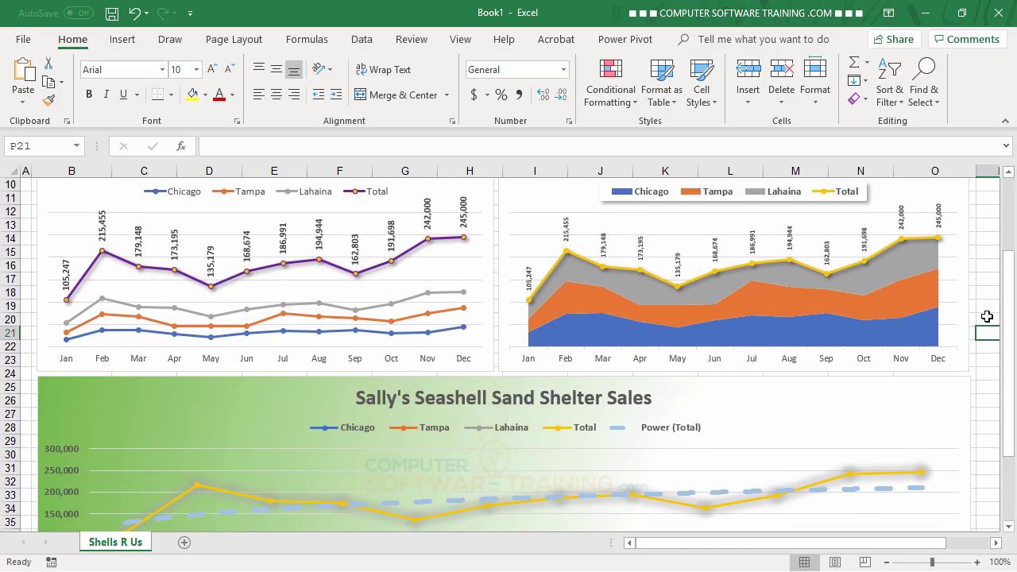